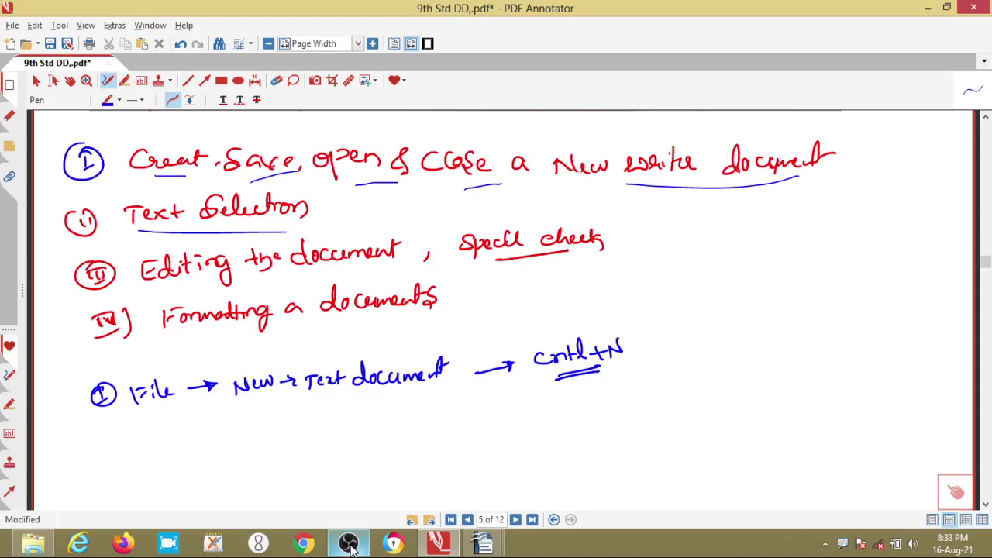
Step: Switch to images2.odt in OpenOffice Writer and delete the 5 at the start of the DIGITAL DOCUMENTATION title
left_click_drag(485, 295, 537, 277)
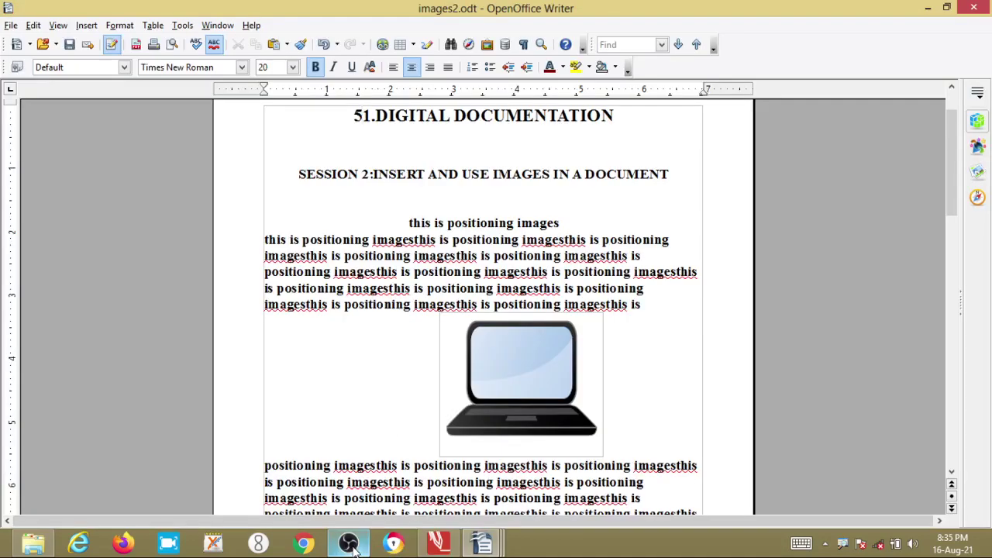
key("BackSpace")
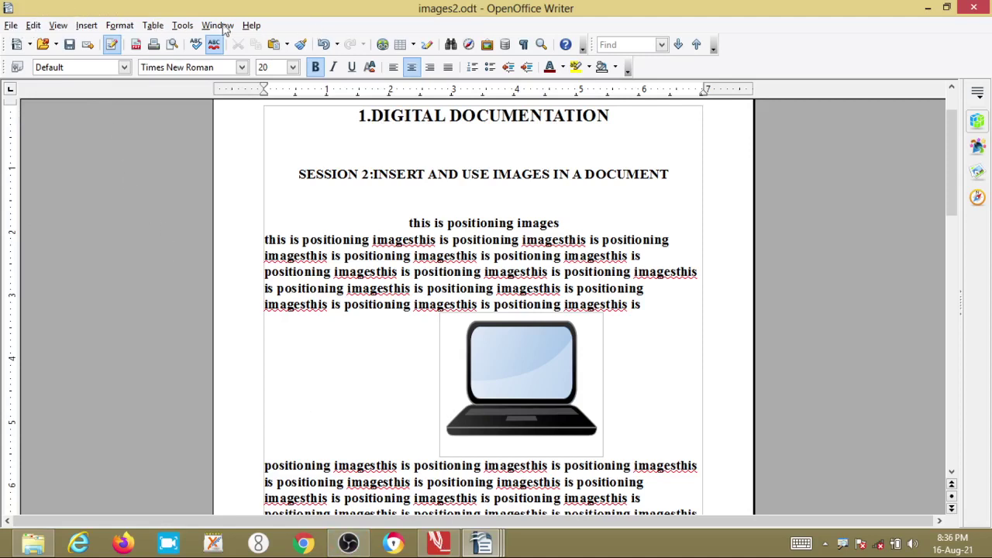
left_click(12, 29)
left_click(12, 29)
left_click(35, 26)
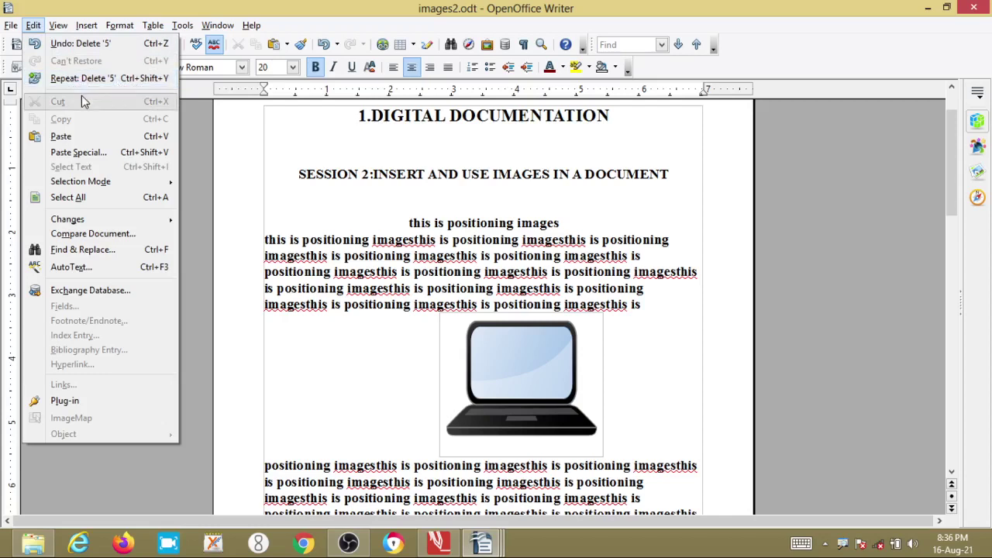
left_click(197, 163)
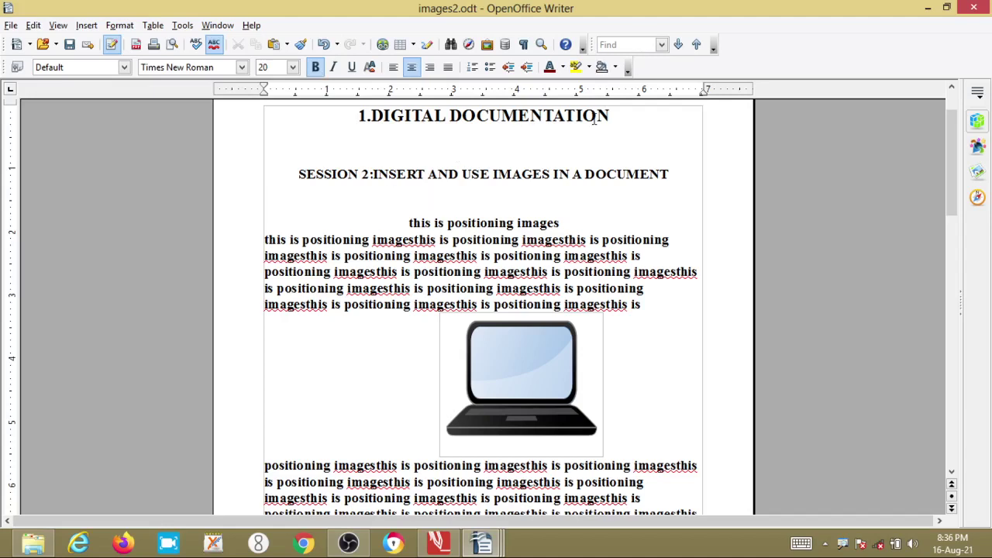
Step: Delete the word DOCUMENTATION from the title and undo the deletion
left_click_drag(622, 121, 450, 118)
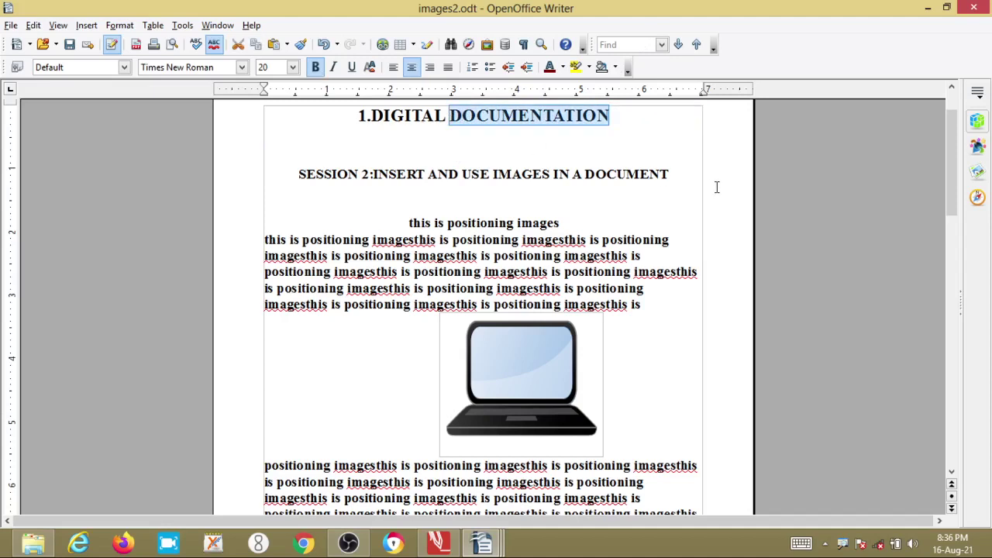
key("Delete")
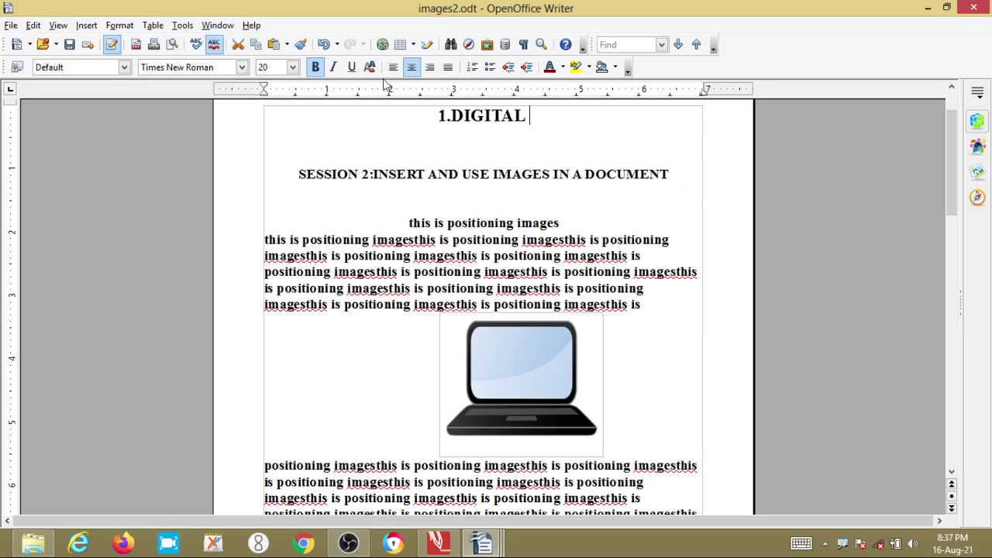
left_click(324, 47)
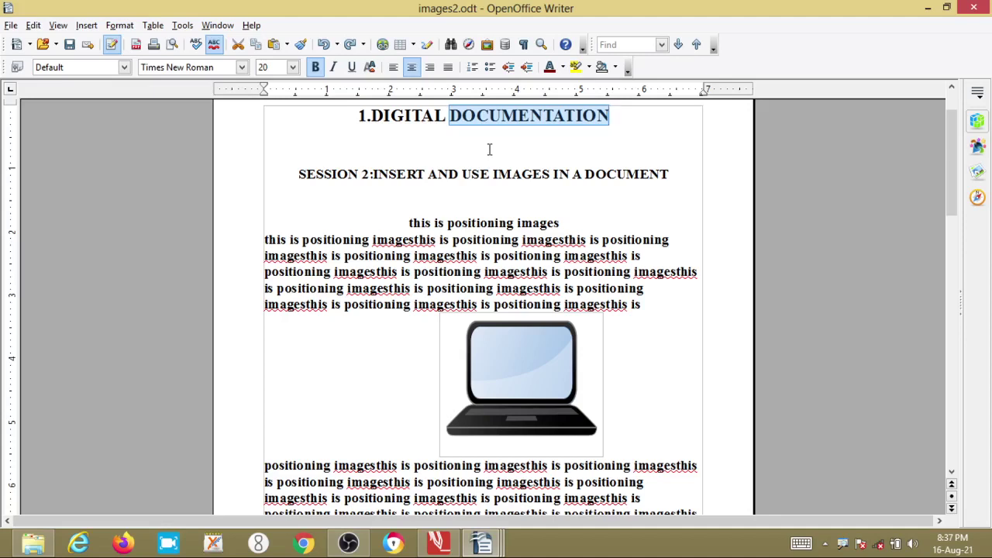
Step: Redo and undo the deletion of DOCUMENTATION, and repeat the delete and undo on the selected word
left_click(350, 45)
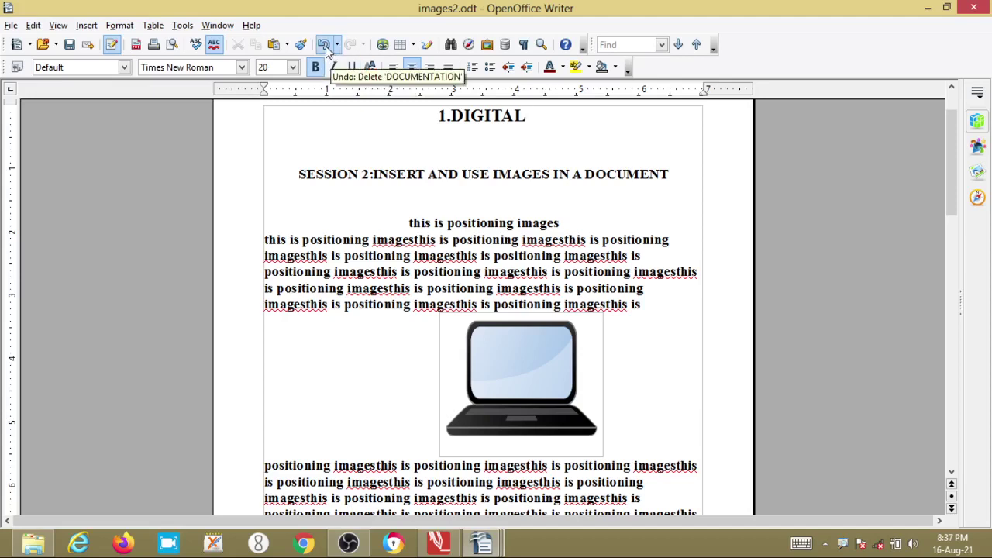
left_click(326, 46)
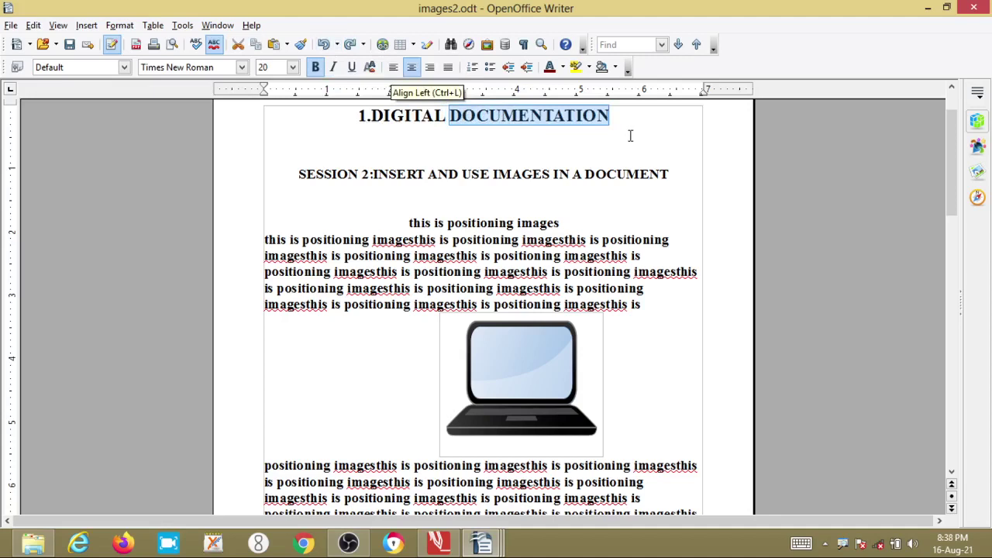
key("Delete")
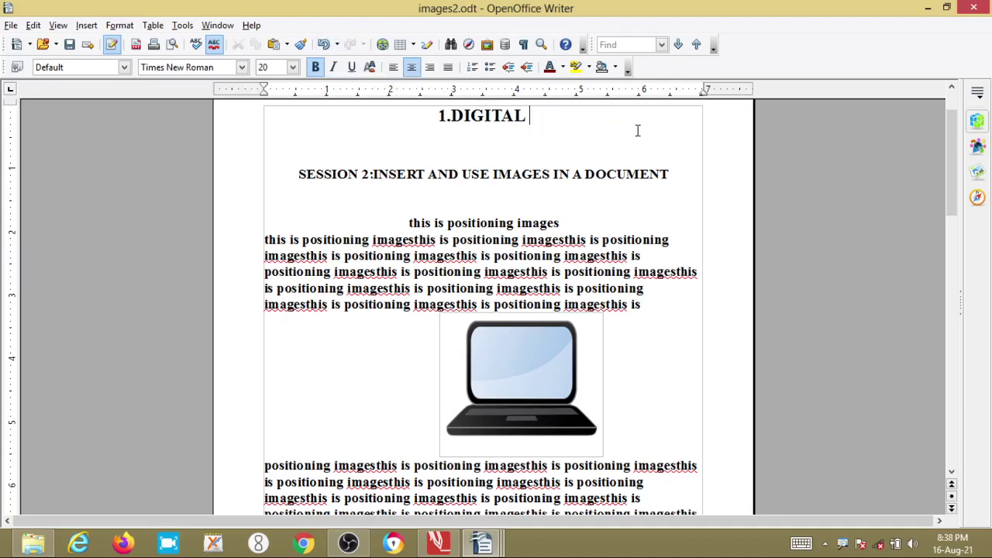
left_click(325, 45)
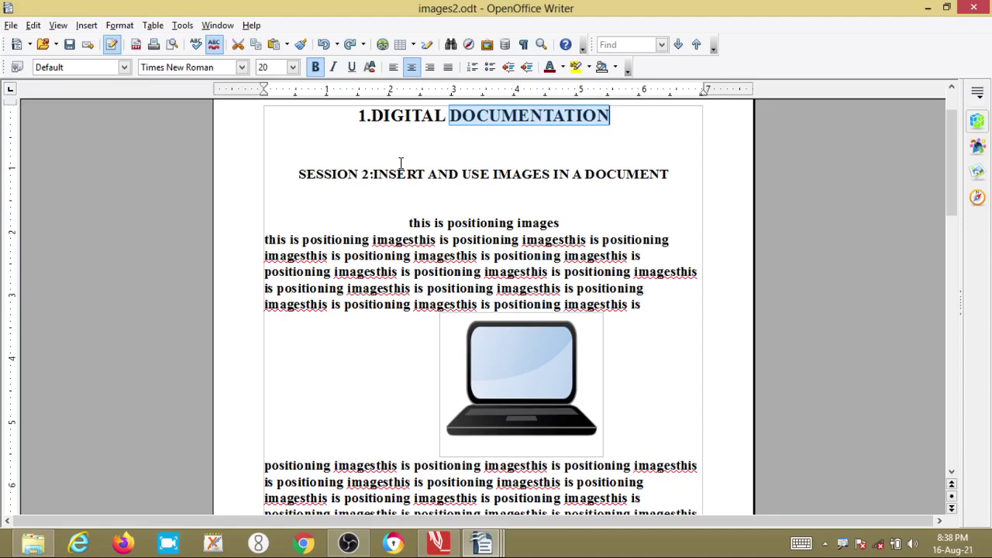
Step: Insert an empty paragraph above the body text at the start of page 2
left_click(612, 116)
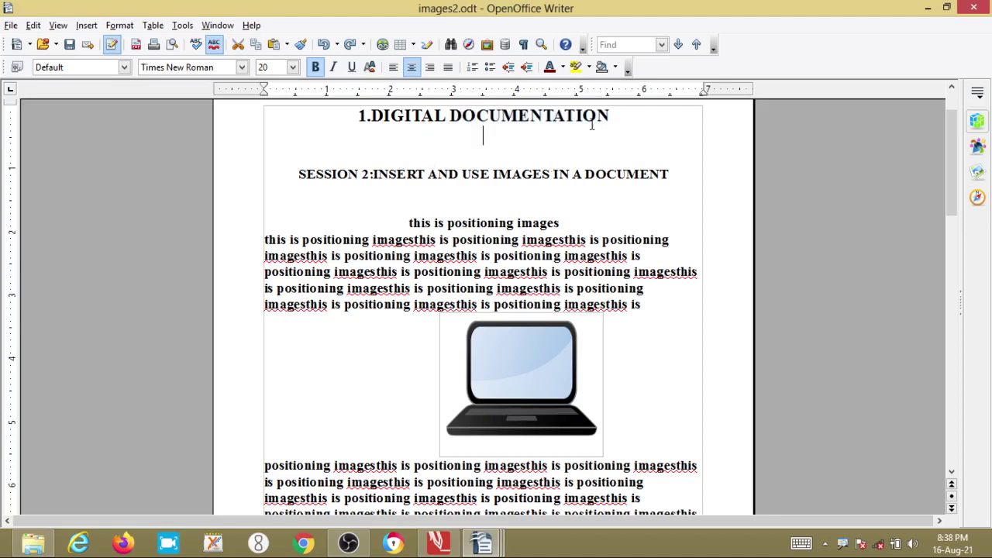
left_click_drag(611, 116, 318, 117)
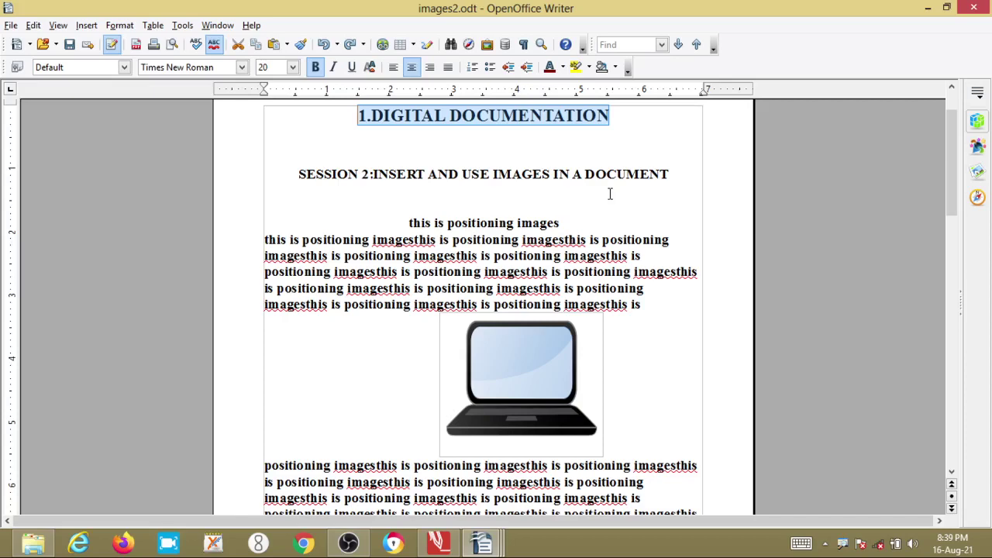
scroll(597, 190, "down", 10)
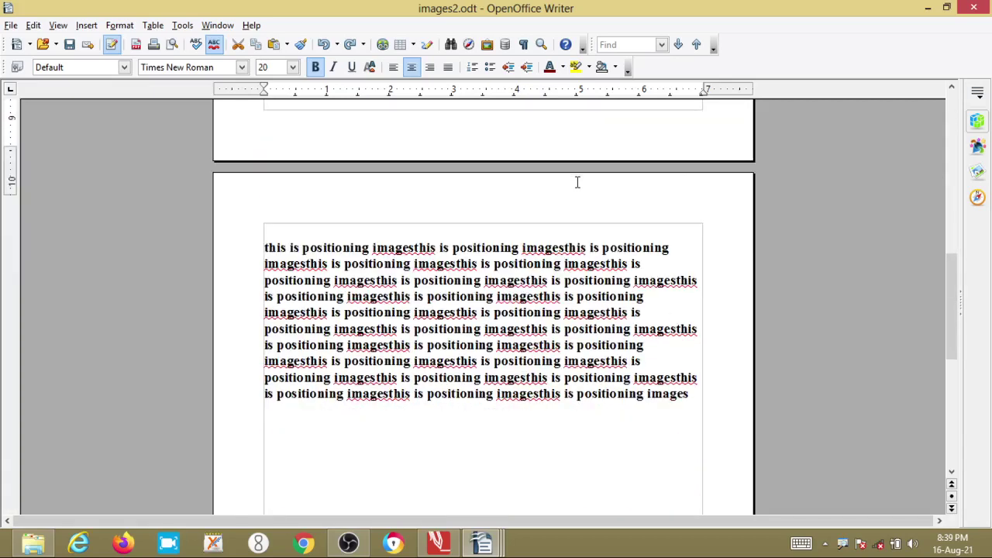
left_click(294, 236)
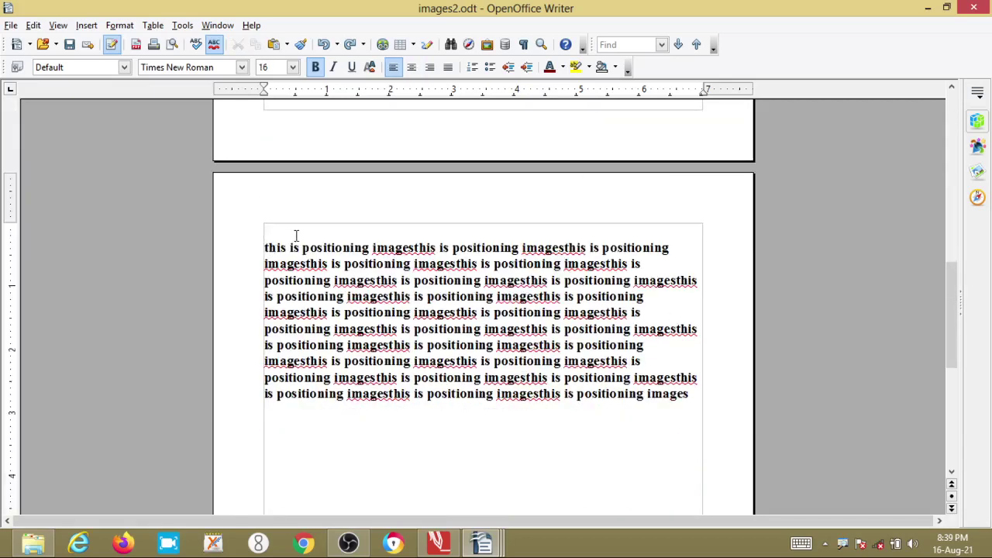
key("Return")
Step: Select the words DIGITAL DOCUMENTATION in the title on page 1, and clear the selection
scroll(535, 212, "up", 10)
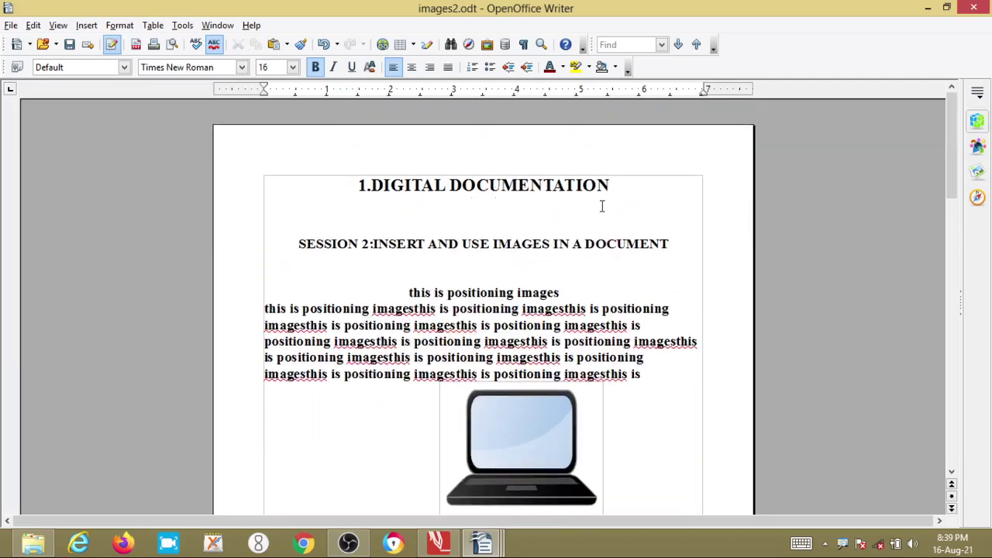
scroll(595, 266, "down", 6)
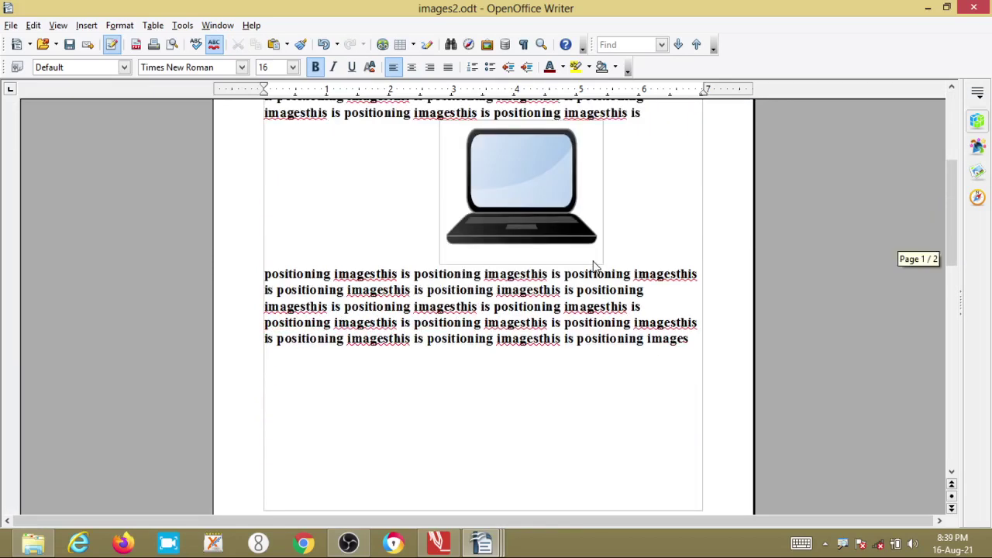
scroll(595, 266, "down", 6)
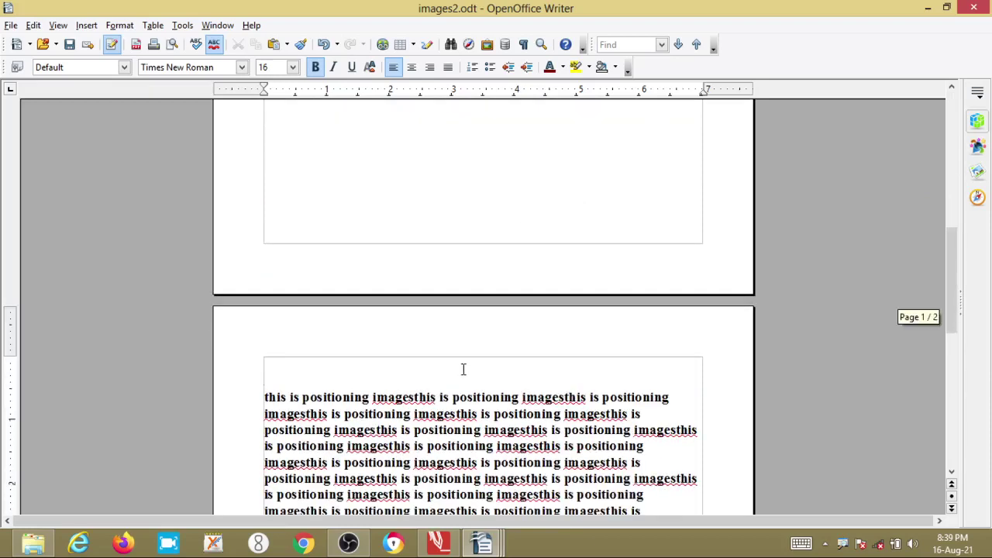
scroll(463, 370, "up", 3)
scroll(438, 354, "up", 10)
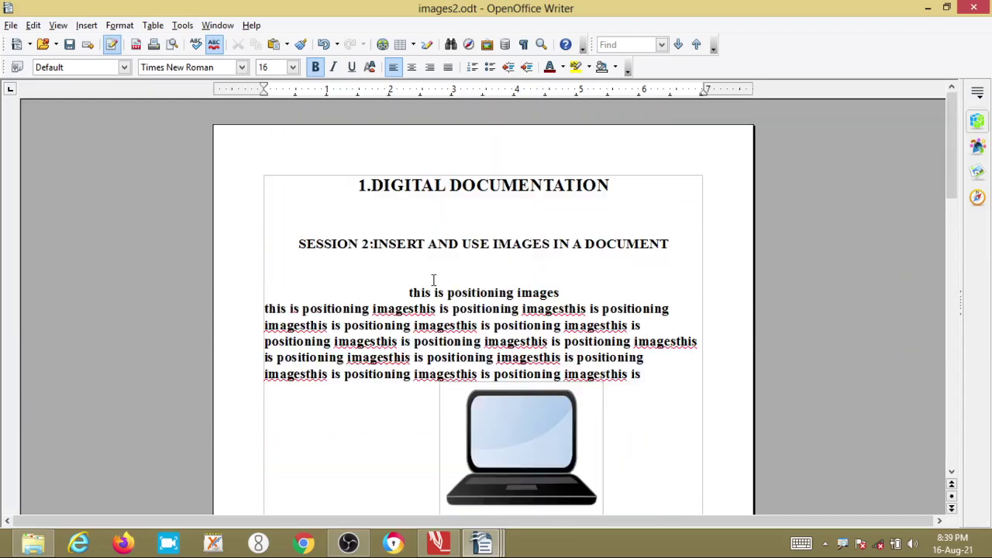
left_click(611, 183)
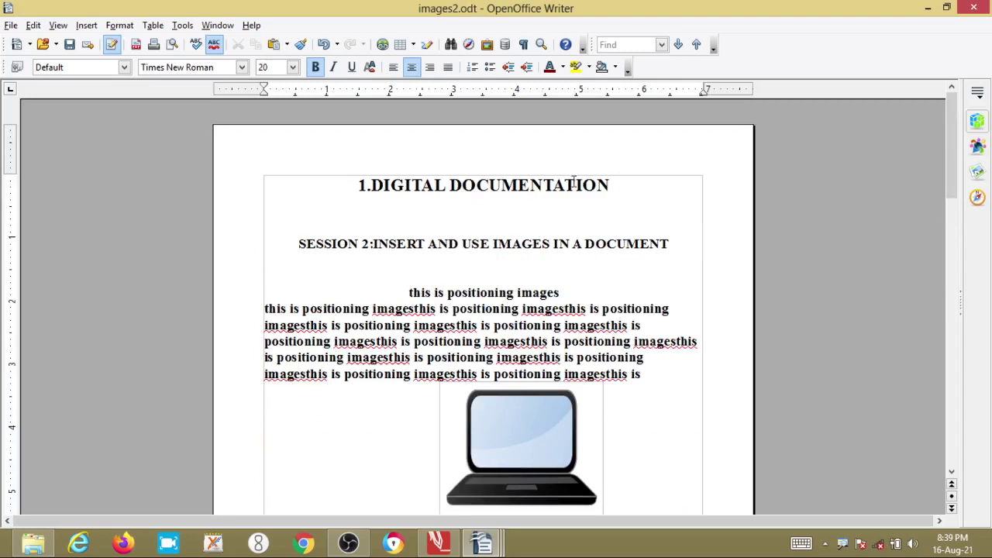
triple_click(576, 184)
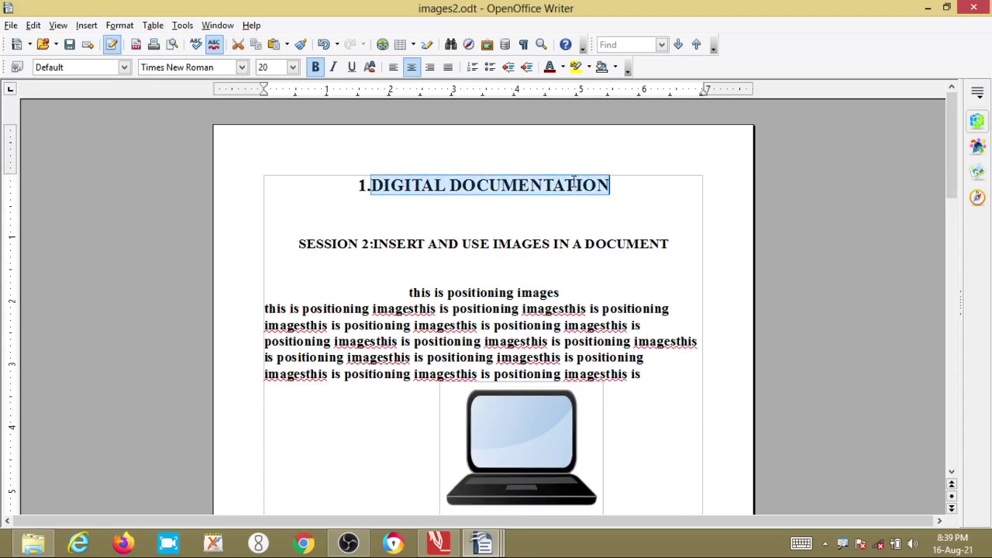
left_click(618, 188)
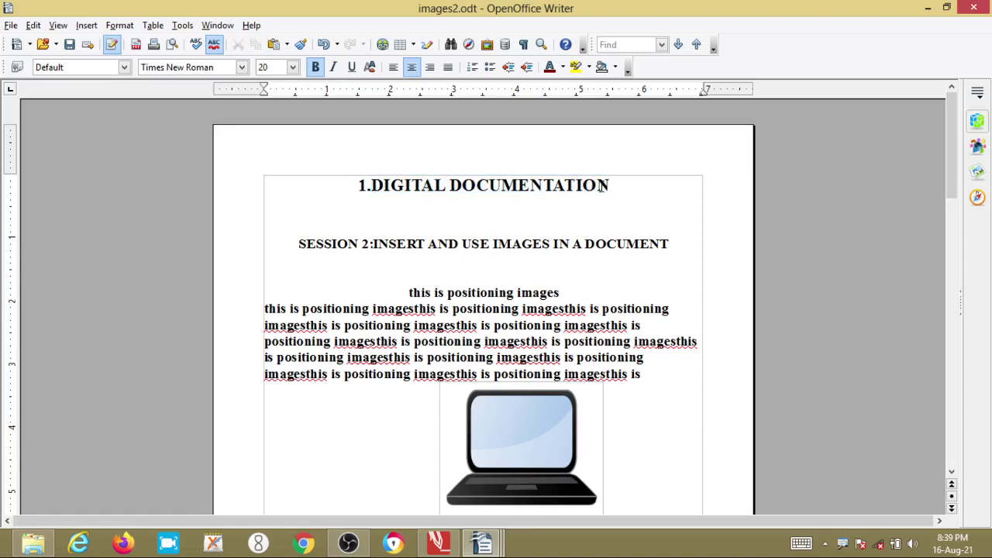
Step: Select the whole title line 1.DIGITAL DOCUMENTATION, including its number, and copy it
triple_click(602, 187)
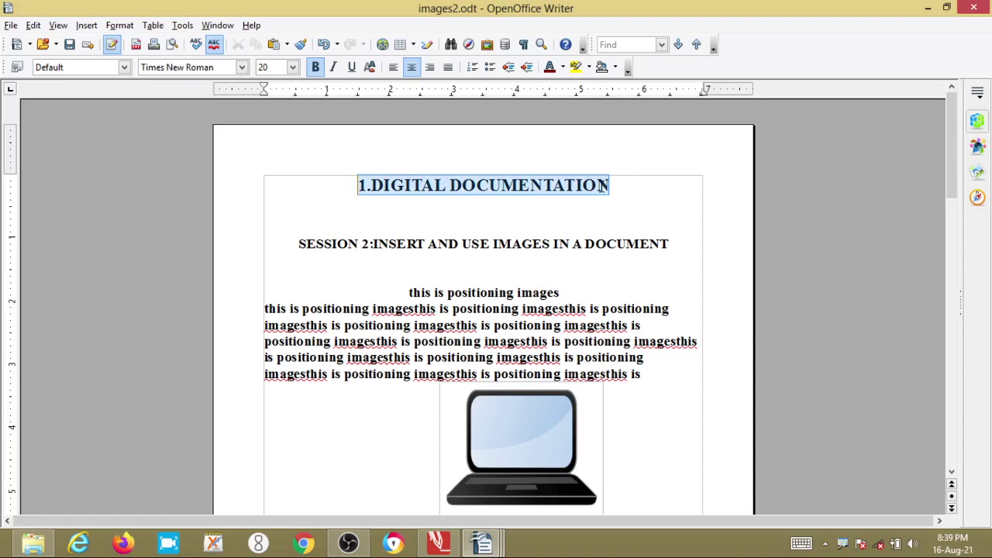
left_click(620, 188)
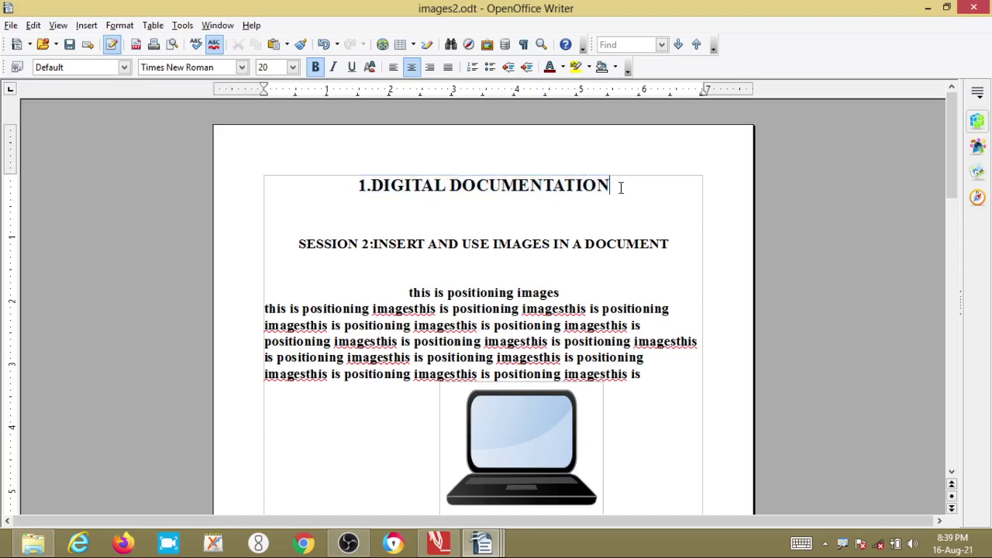
left_click_drag(620, 187, 356, 172)
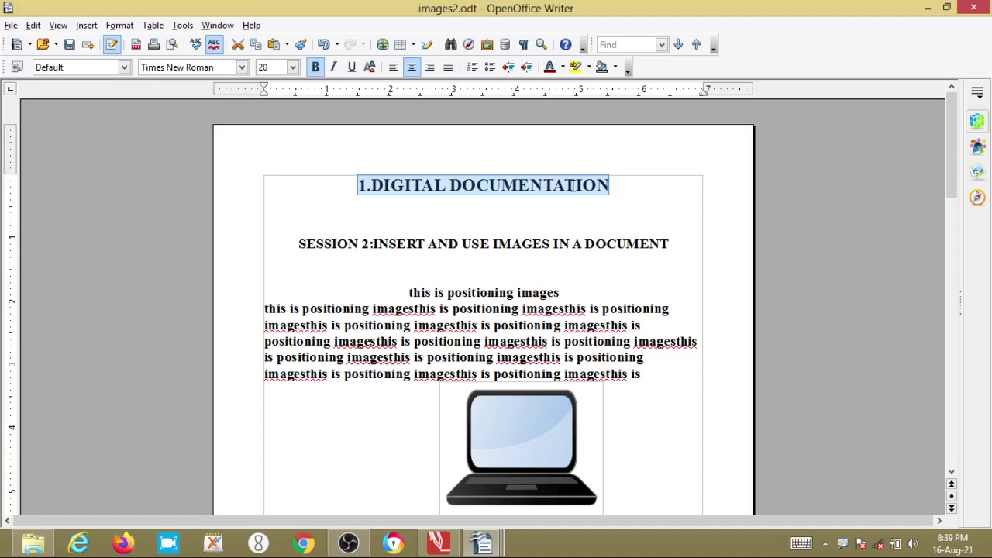
right_click(510, 186)
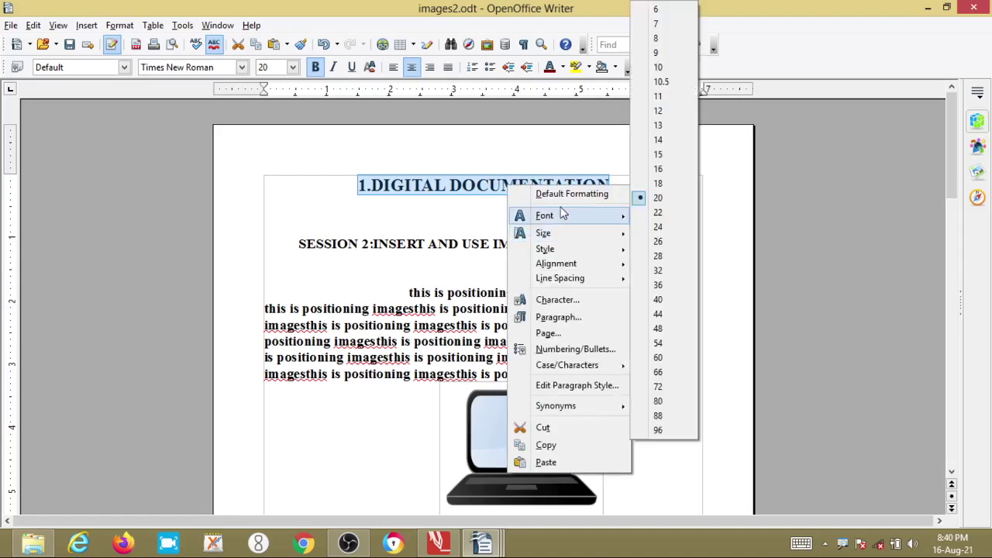
left_click(555, 448)
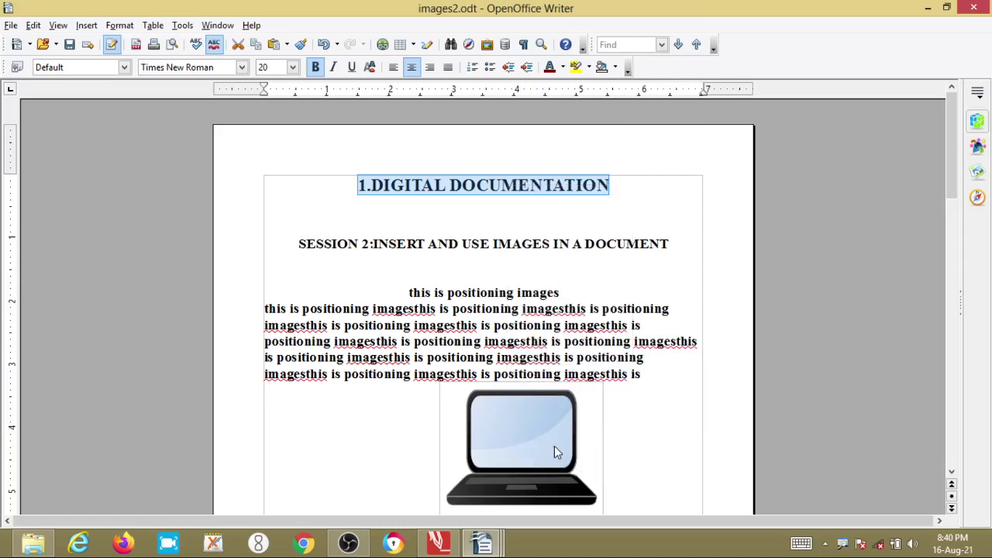
Step: Select the title text backwards from the end of its line, and clear the selection
left_click(645, 204)
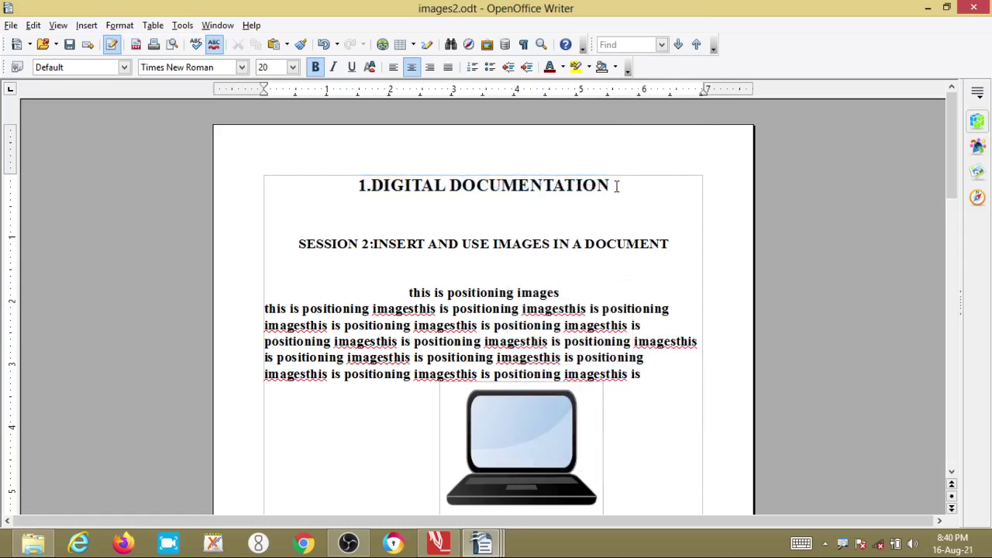
left_click(617, 186)
key("ctrl+shift+Left")
key("ctrl+shift+Left")
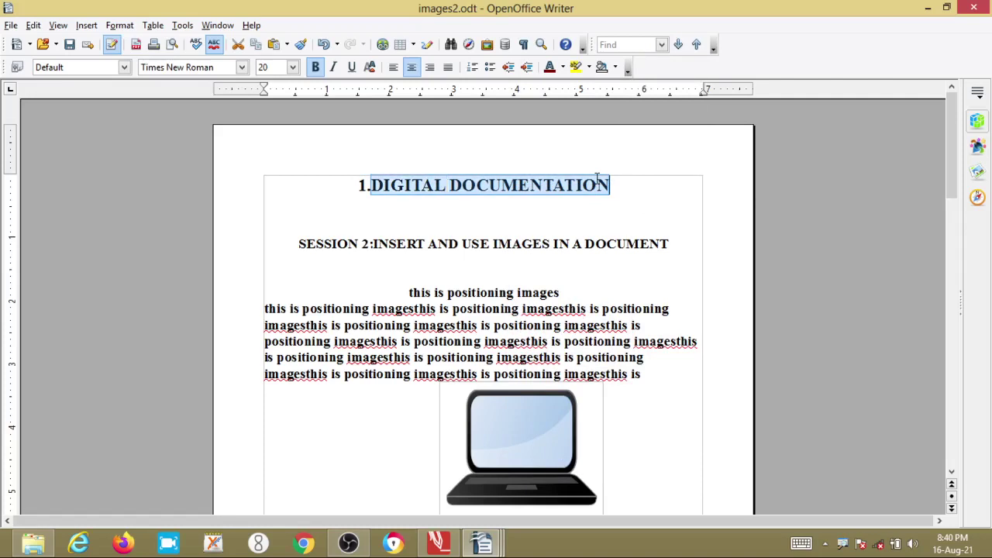
left_click(614, 185)
key("shift+Home")
left_click(301, 216)
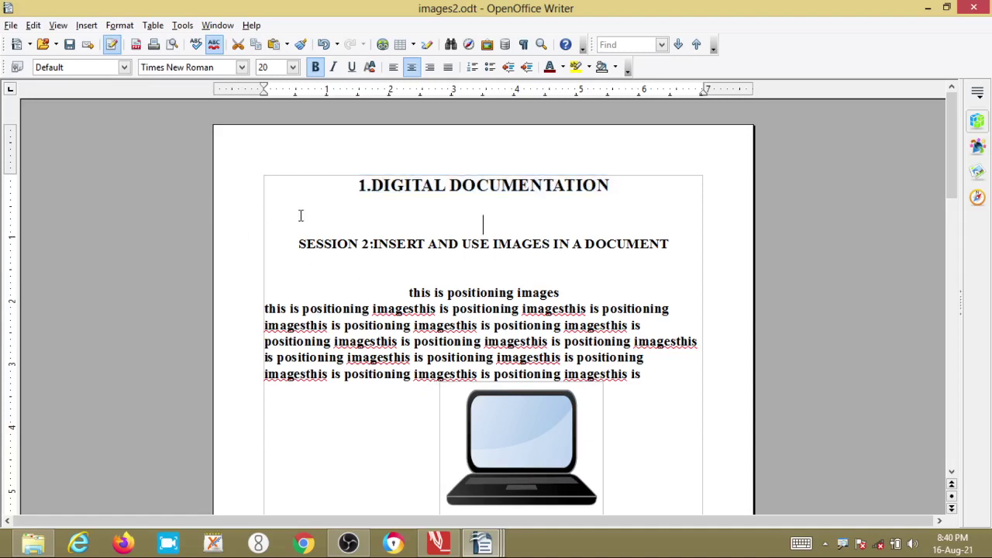
Step: Select the whole title line 1.DIGITAL DOCUMENTATION at the top of page 1 and copy it
triple_click(631, 186)
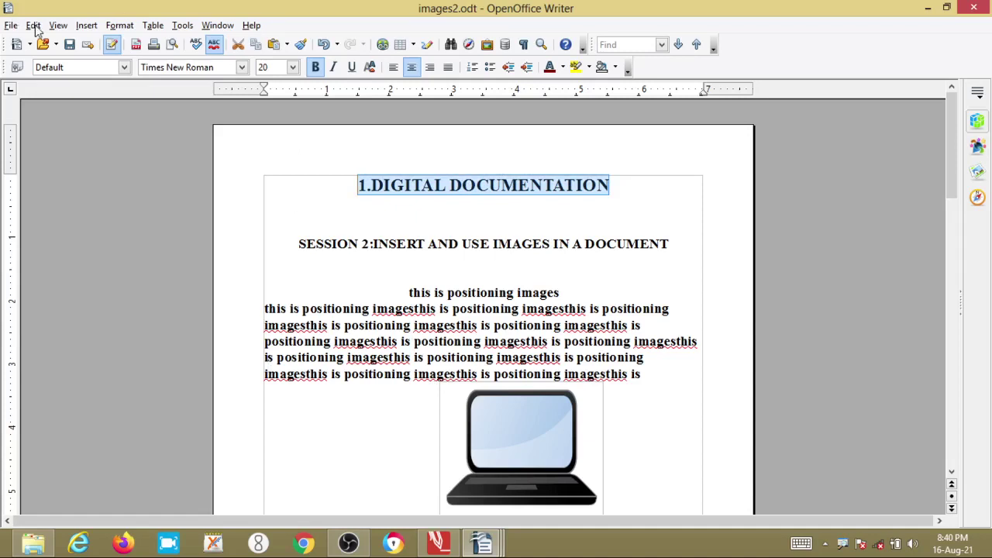
left_click(34, 26)
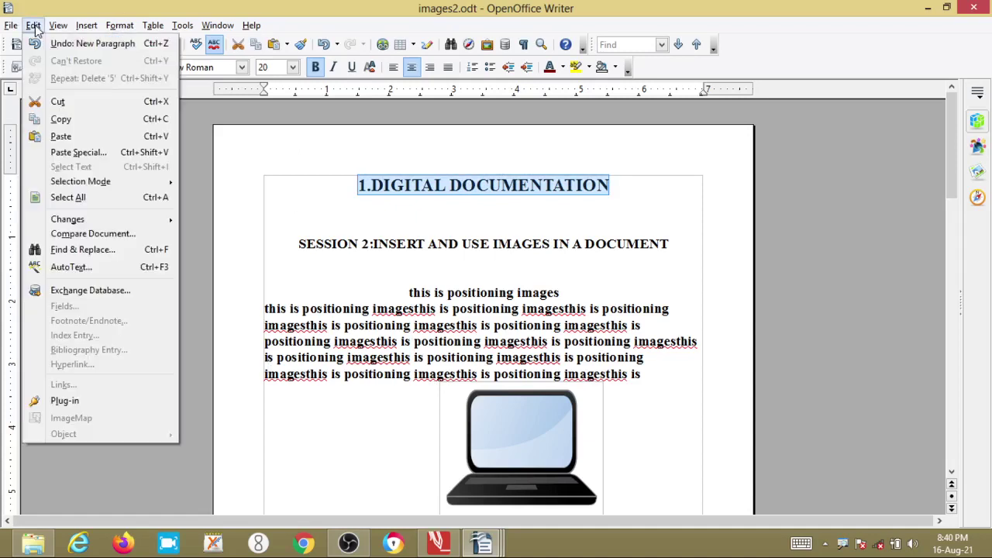
left_click(62, 121)
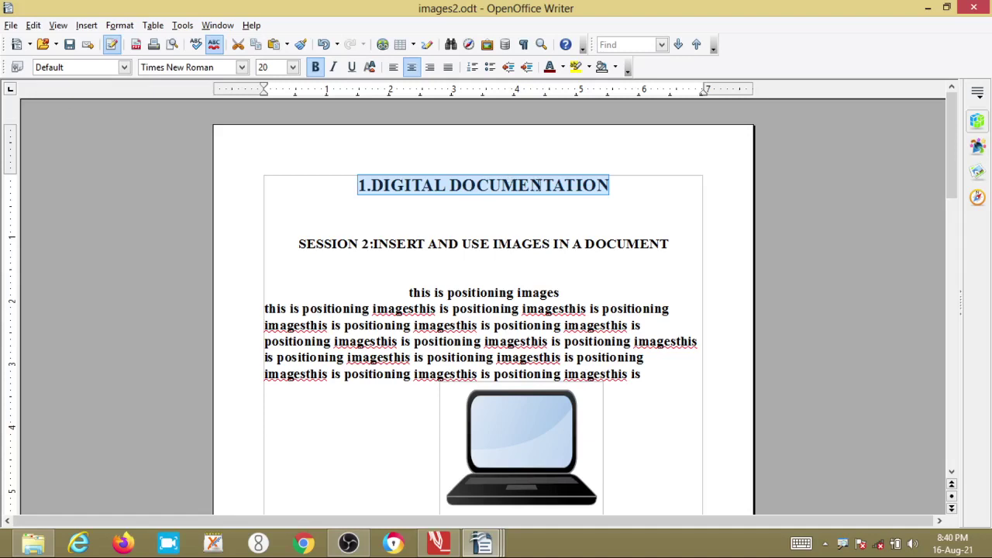
Step: Place the insertion point in the empty top paragraph of page 2, and at several spots in the first body line
scroll(535, 184, "down", 3)
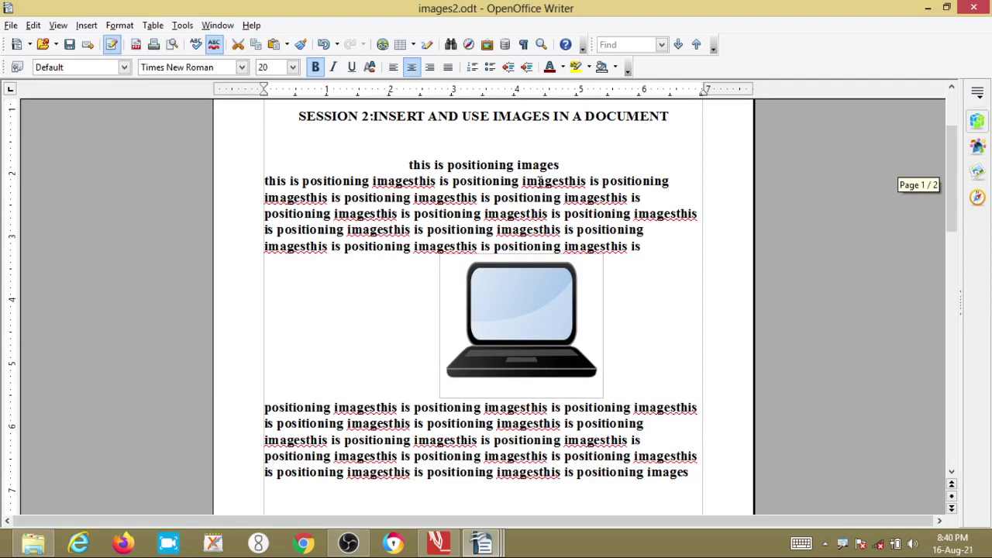
scroll(539, 180, "down", 10)
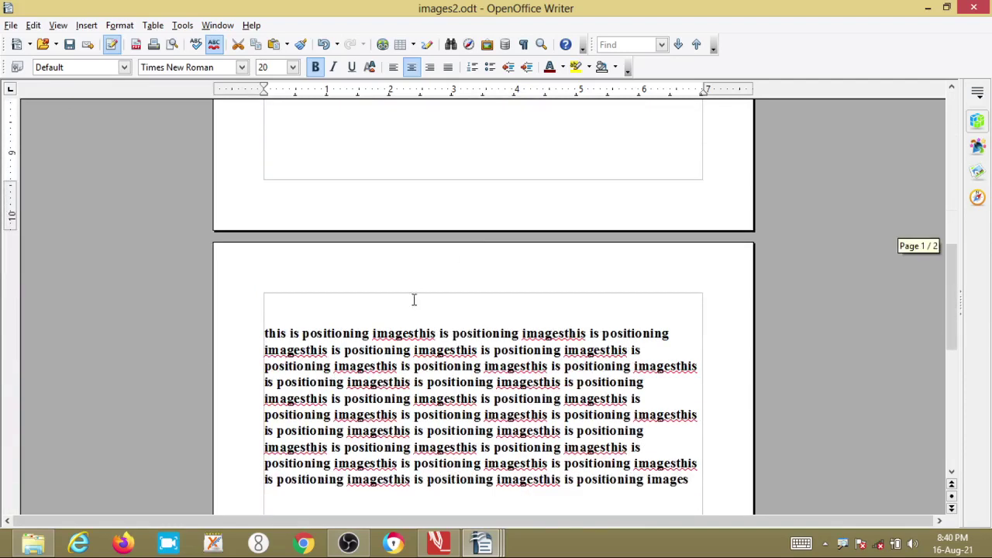
left_click(423, 296)
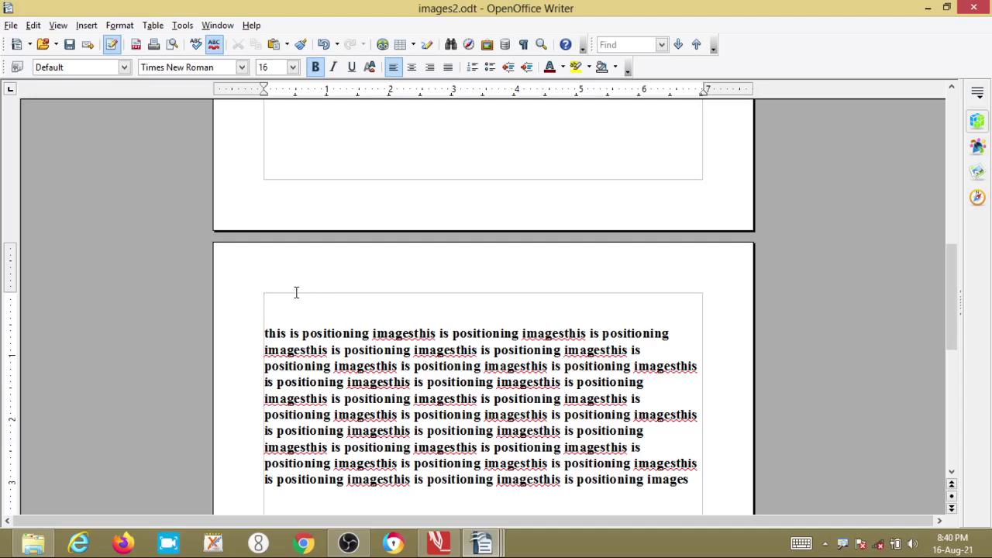
double_click(304, 333)
left_click(304, 333)
left_click(403, 335)
Step: Add several empty paragraphs after the end of the body text on page 2
scroll(455, 334, "down", 1)
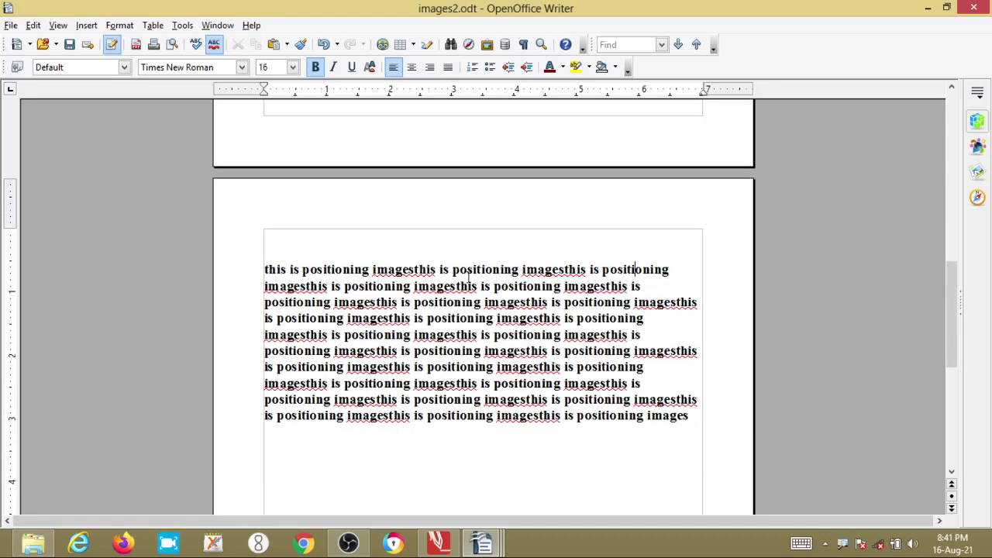
left_click(334, 286)
scroll(322, 472, "down", 3)
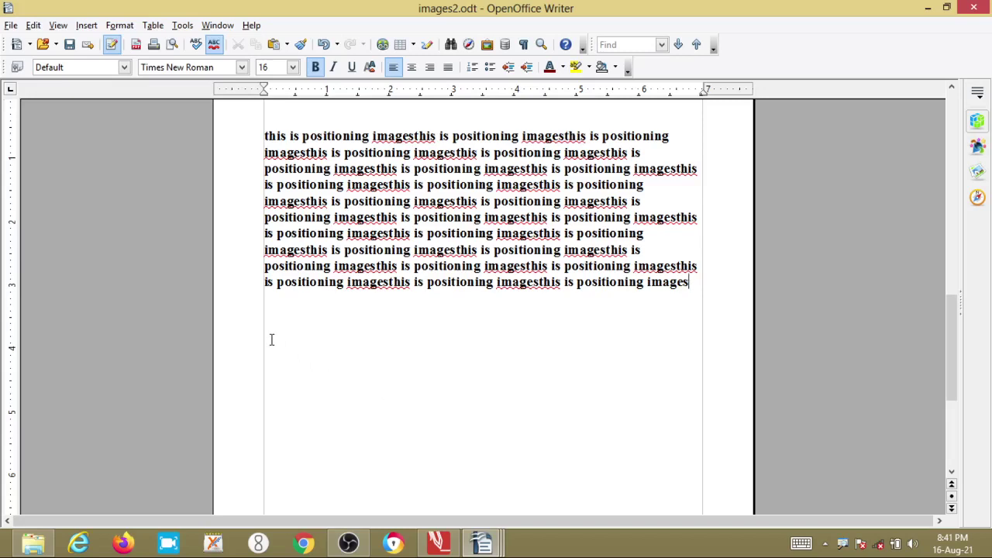
scroll(303, 225, "up", 2)
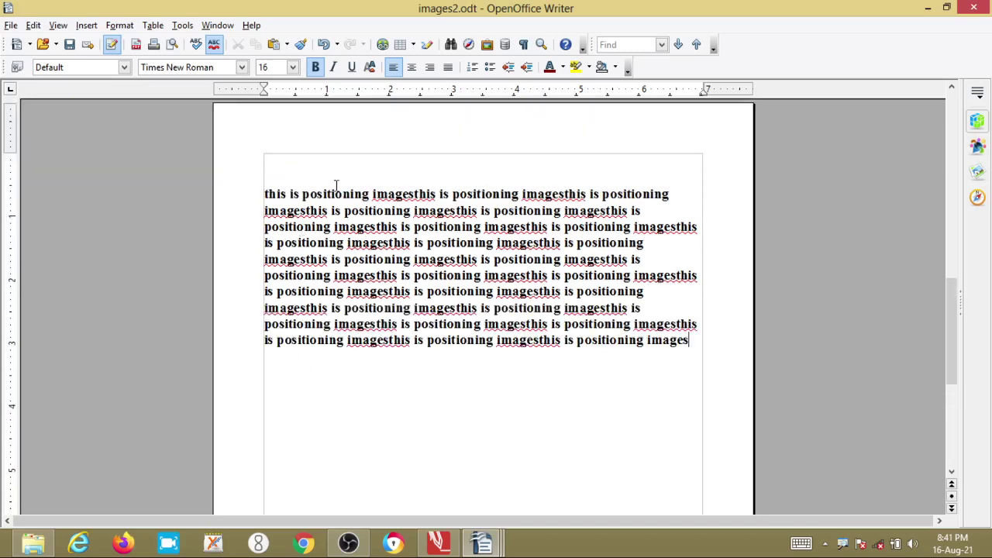
key("Return")
key("Return")
key("Return")
key("Return")
key("Return")
Step: Paste the copied title into the empty paragraph above the body text on page 2, and undo the paste
right_click(281, 173)
key("Escape")
right_click(276, 172)
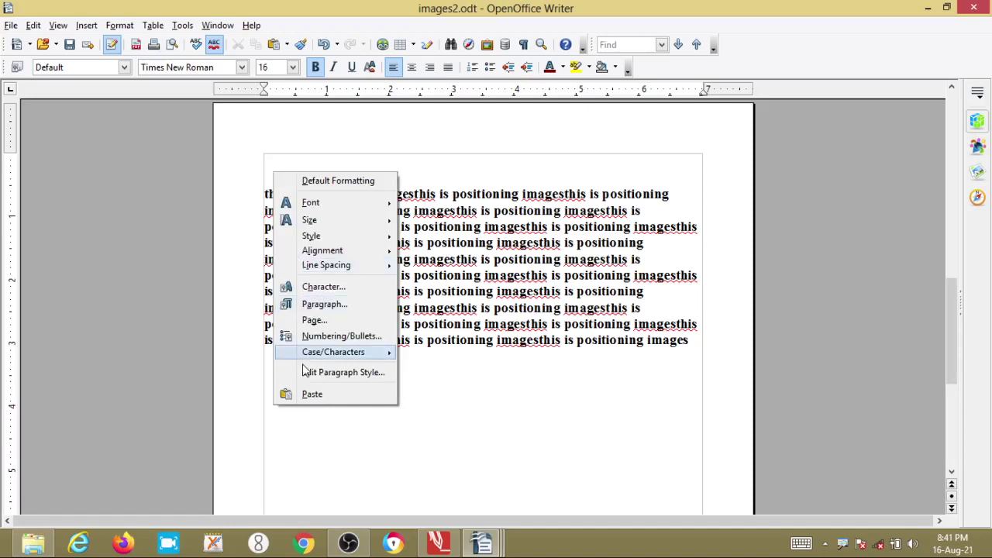
left_click(322, 394)
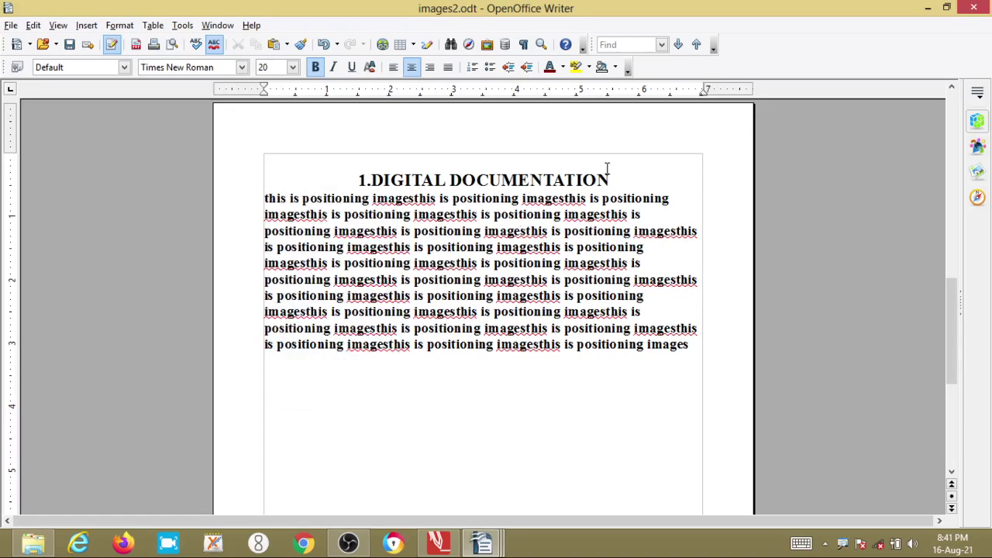
key("ctrl+z")
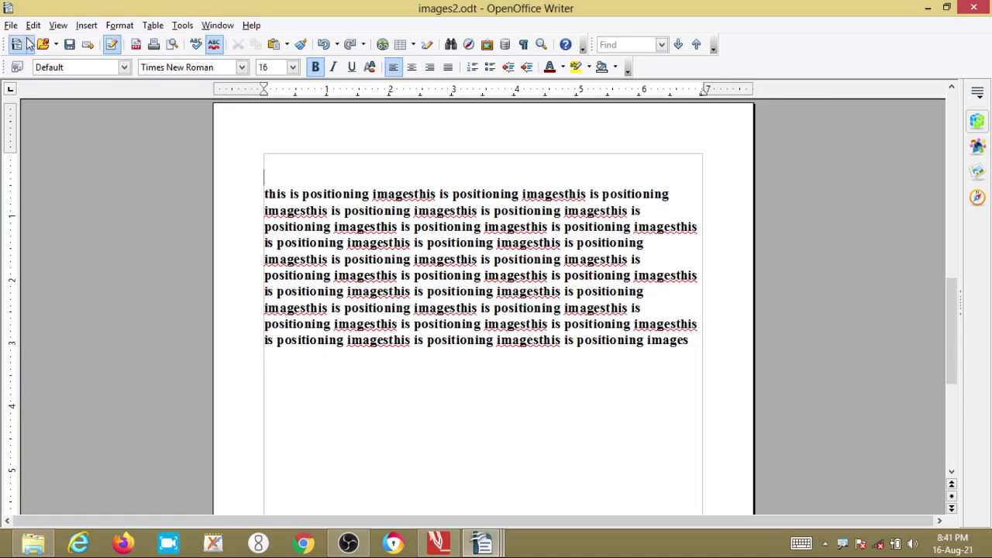
Step: Paste the copied title again into the empty paragraph above page 2's body text, undoing the paste once and restoring it
left_click(33, 25)
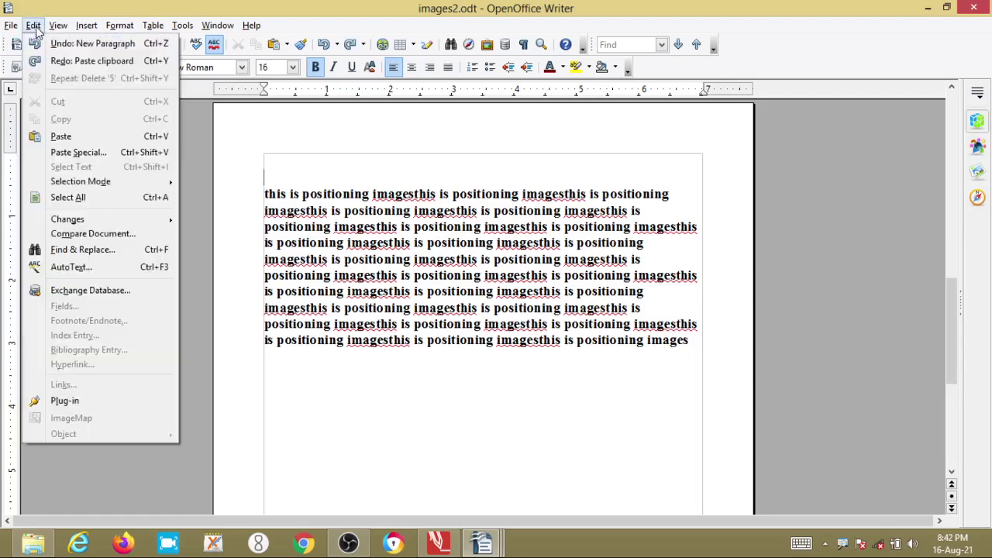
left_click(63, 136)
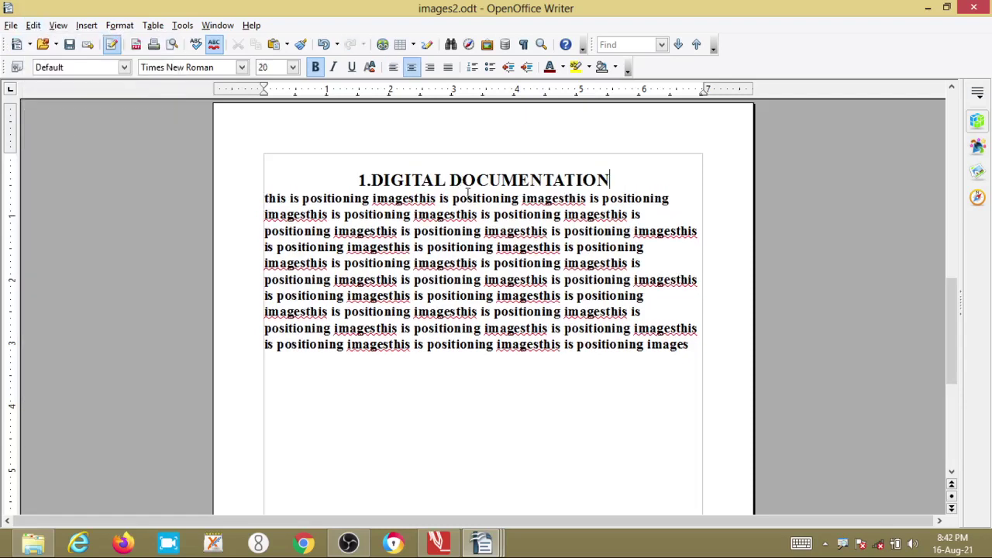
key("ctrl+z")
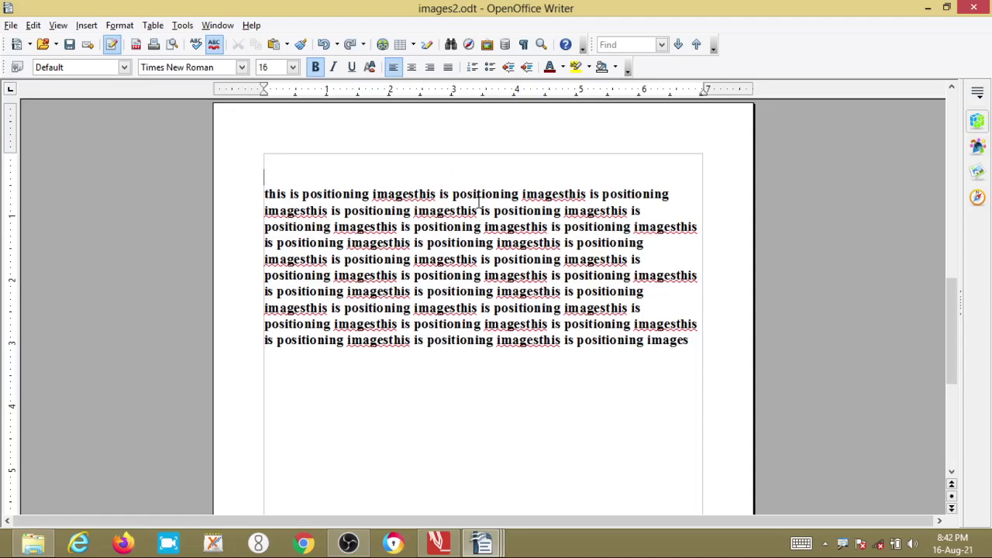
key("ctrl+y")
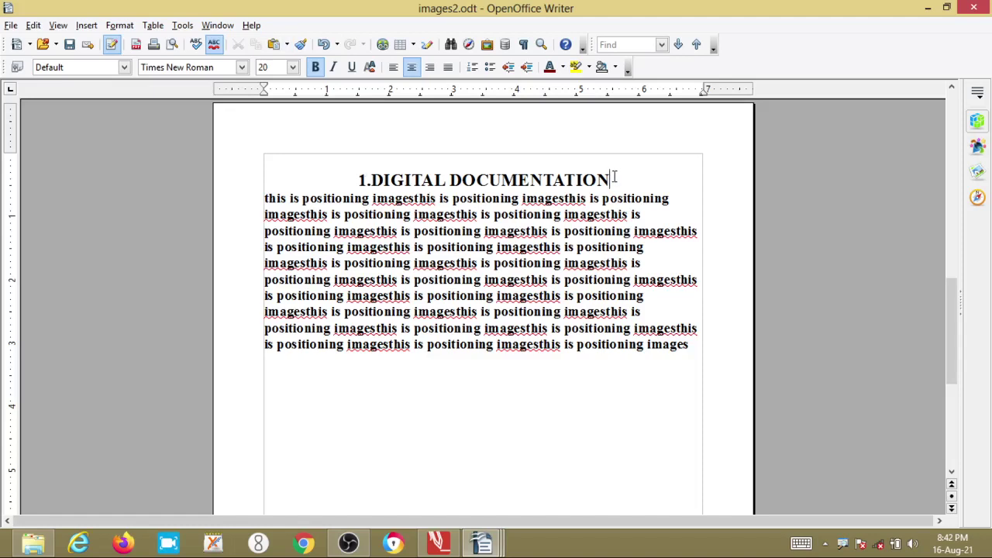
Step: Select the whole title above the body text on page 2, cut it, and undo the cut
left_click_drag(614, 177, 344, 175)
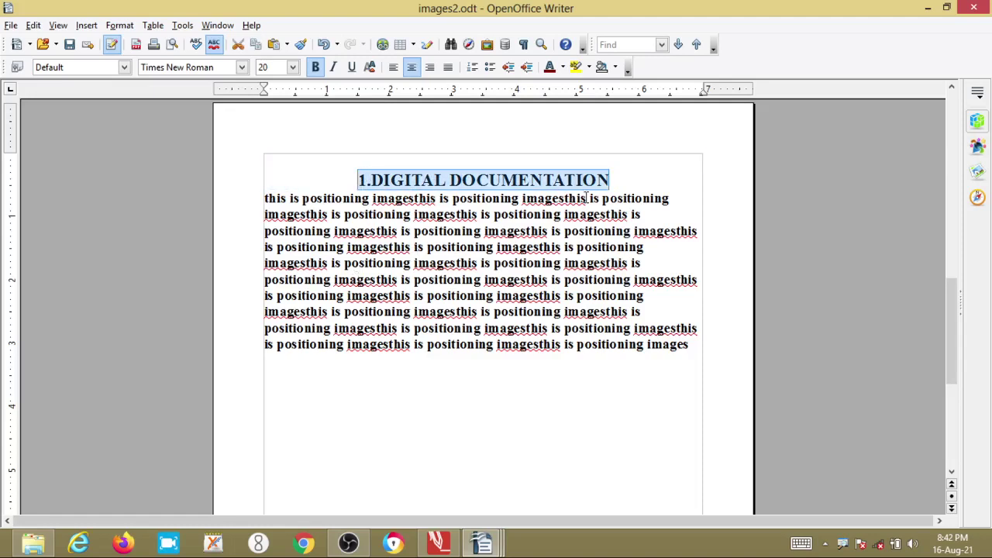
right_click(473, 181)
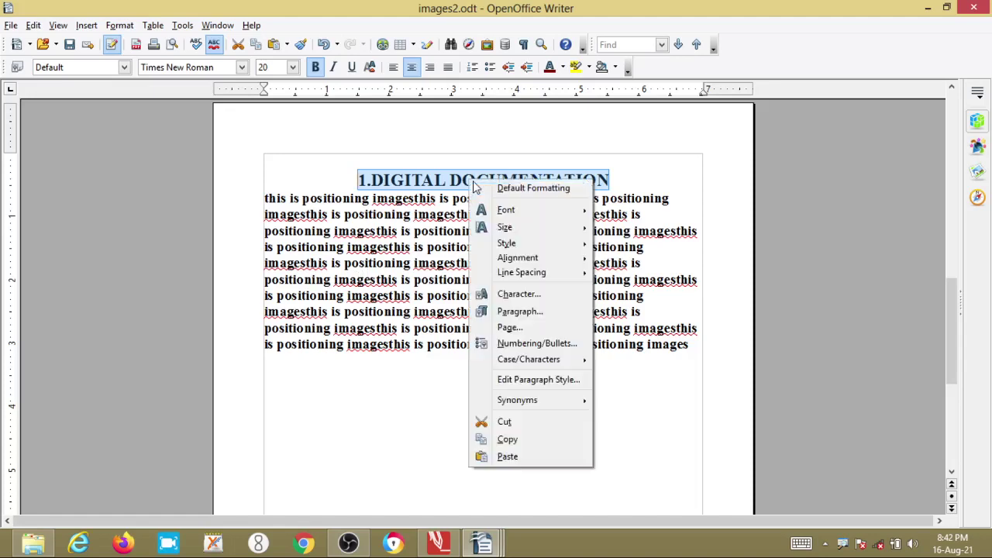
left_click(526, 424)
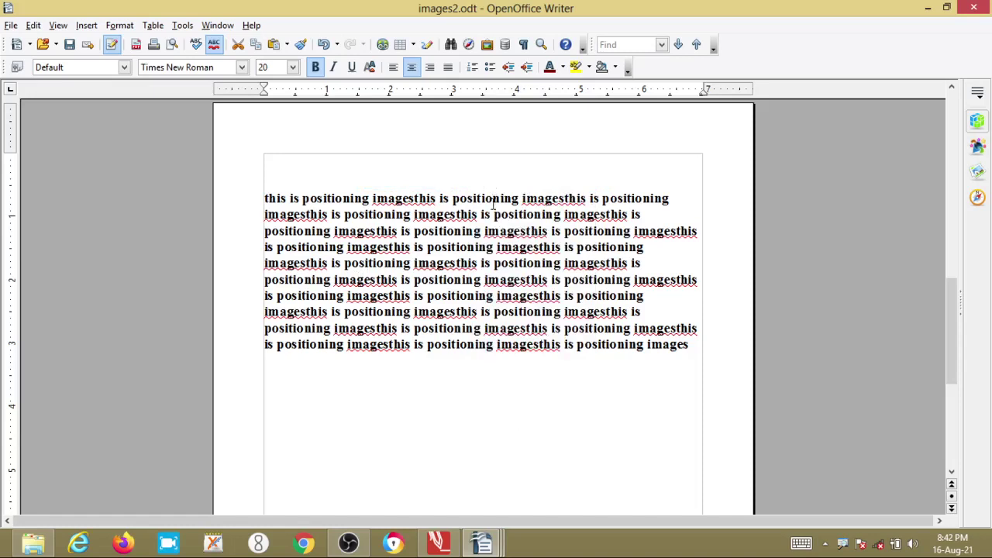
key("ctrl+z")
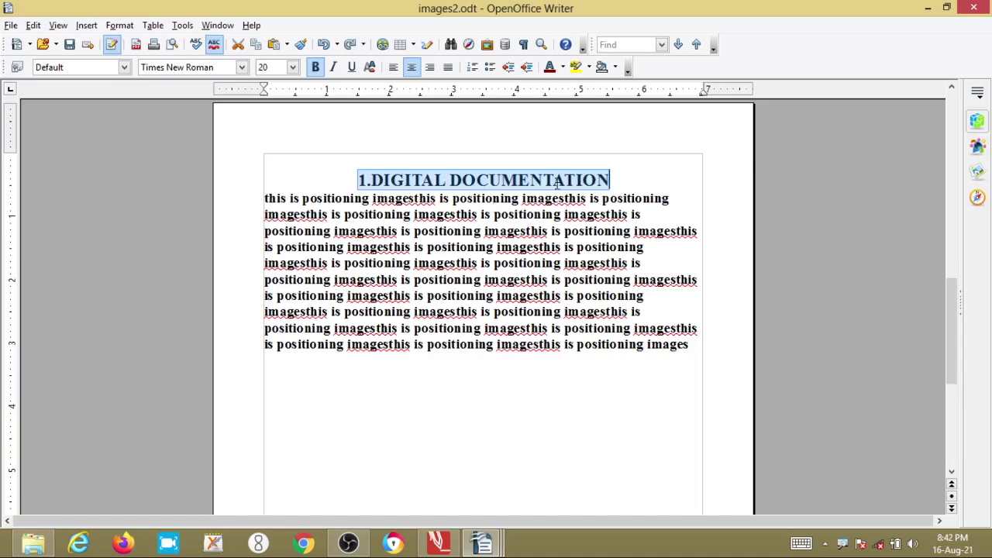
Step: Cut the selected page 2 title once more and undo that cut
left_click(34, 25)
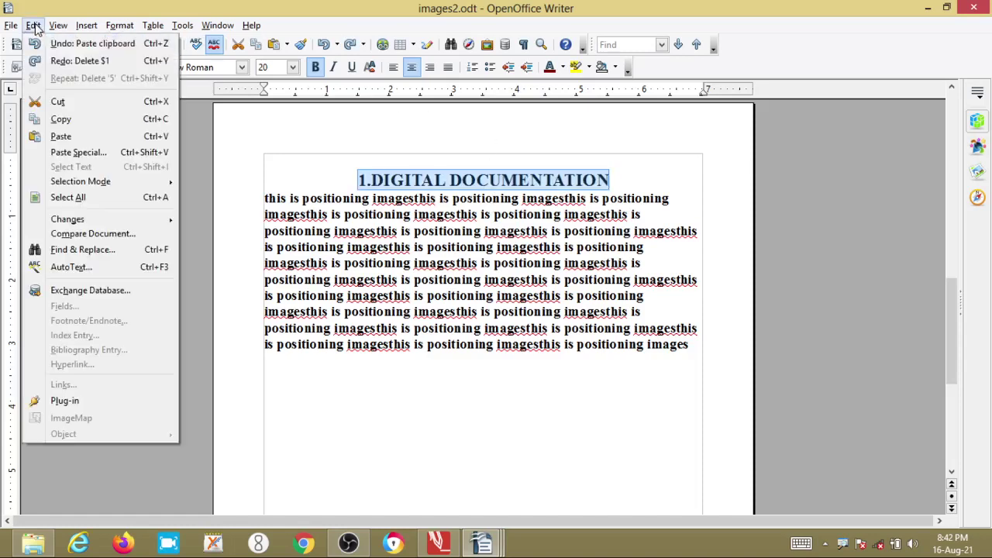
left_click(52, 108)
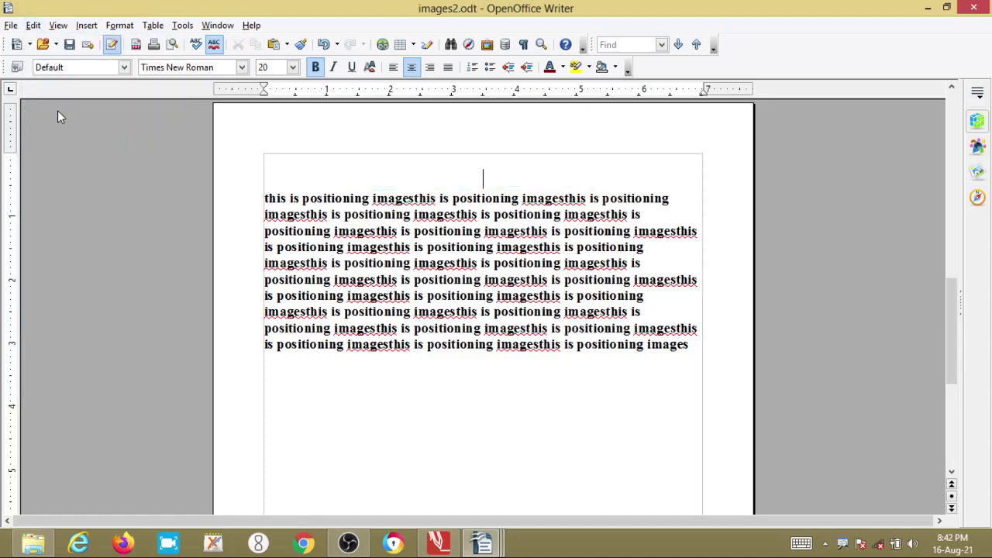
key("ctrl+z")
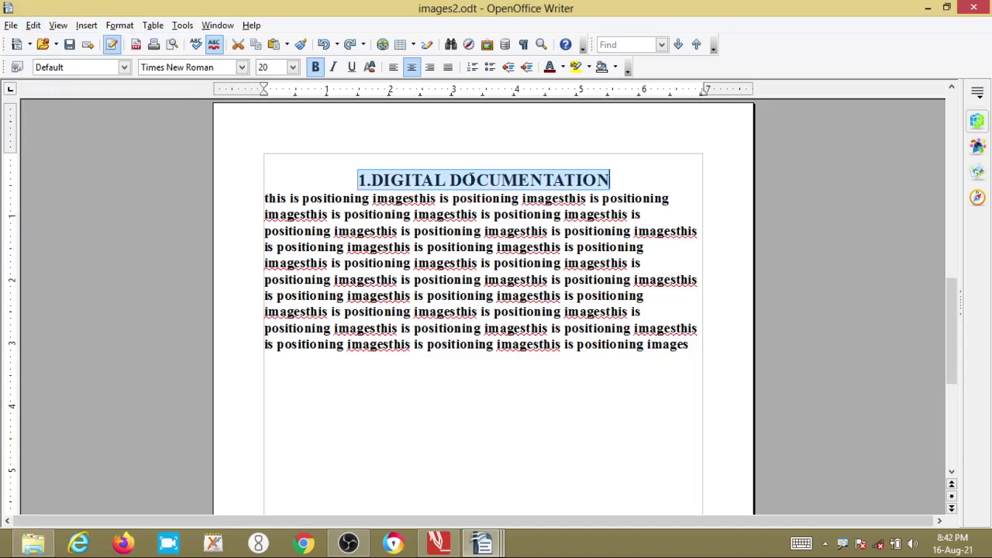
Step: Cut the title from the start of page 2 and paste it into the empty space below the body text, undoing and repeating the paste
key("ctrl+x")
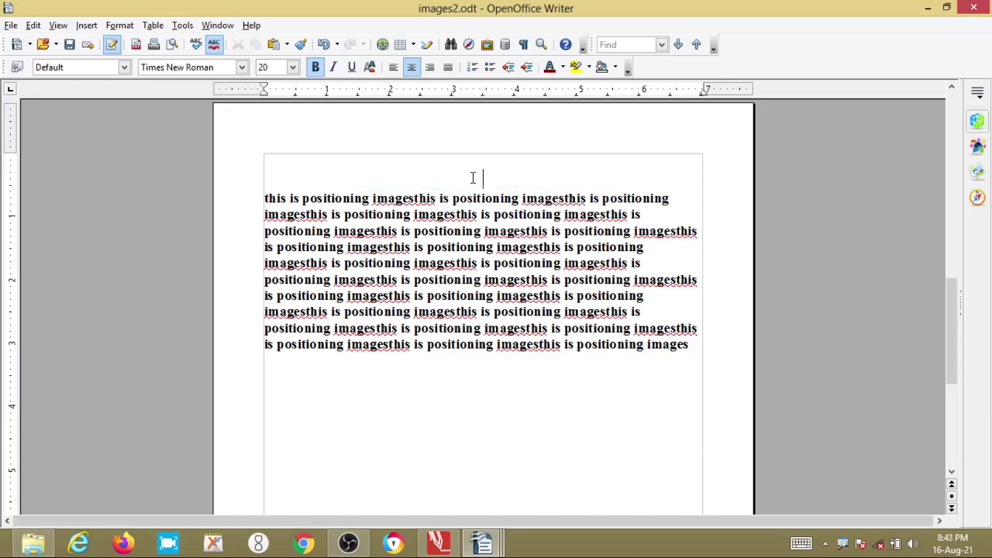
scroll(476, 173, "down", 8)
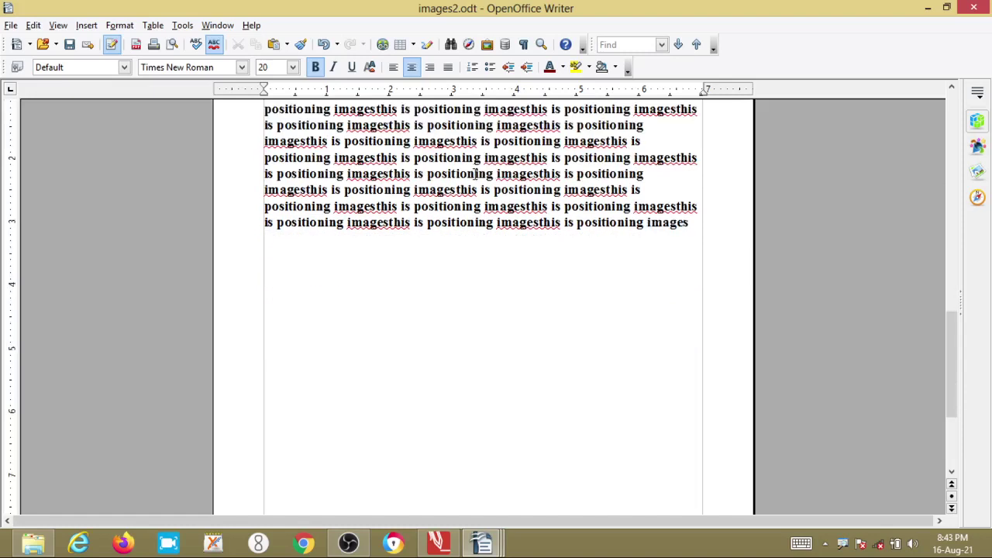
left_click(286, 246)
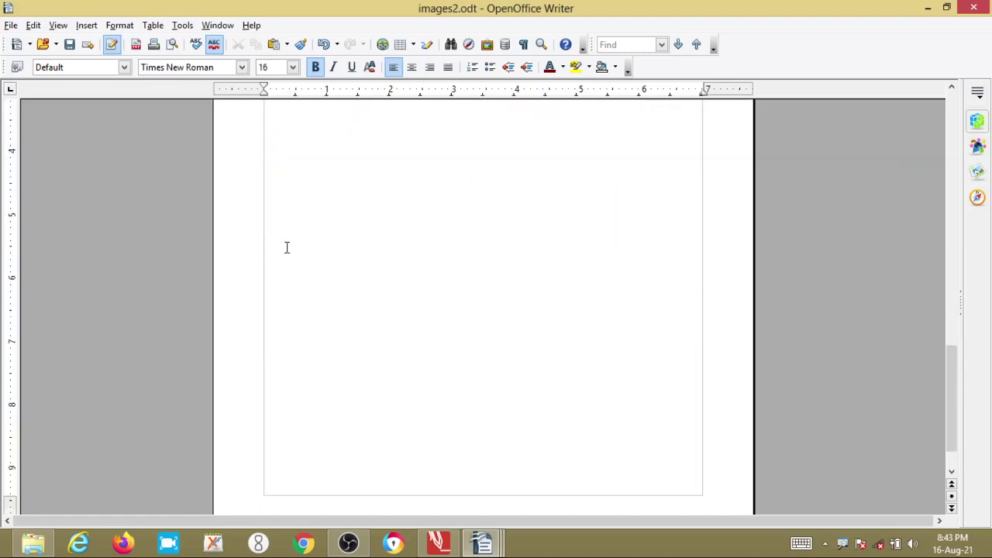
key("ctrl+v")
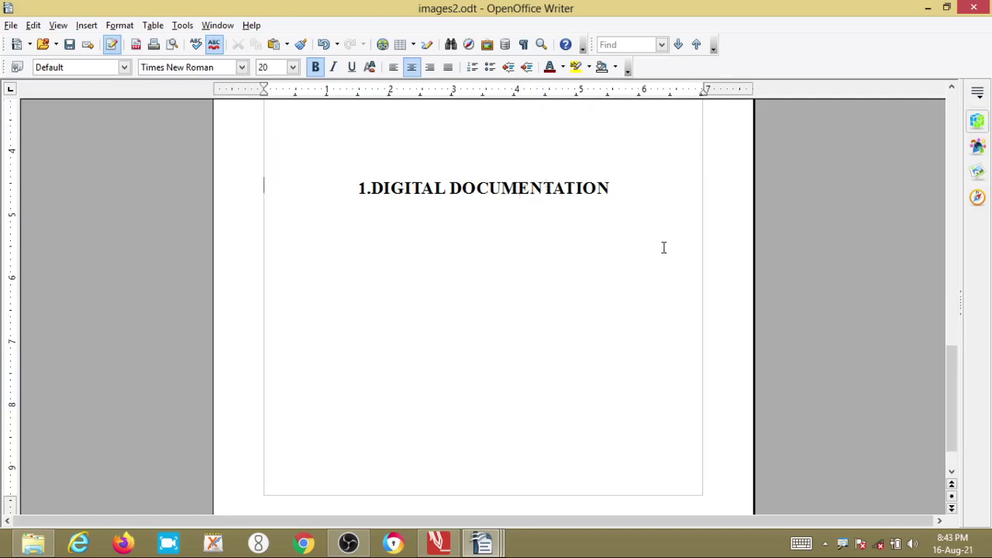
key("ctrl+z")
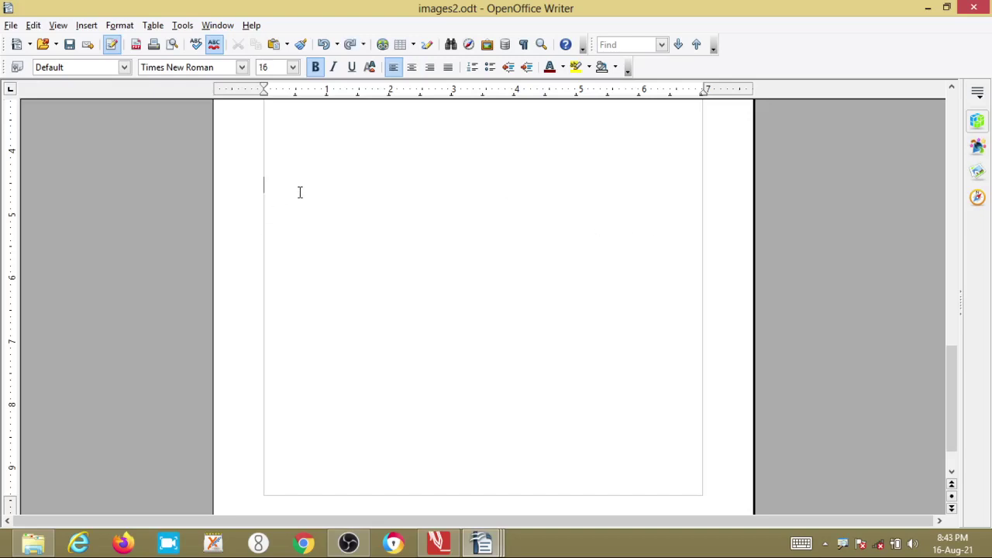
right_click(300, 193)
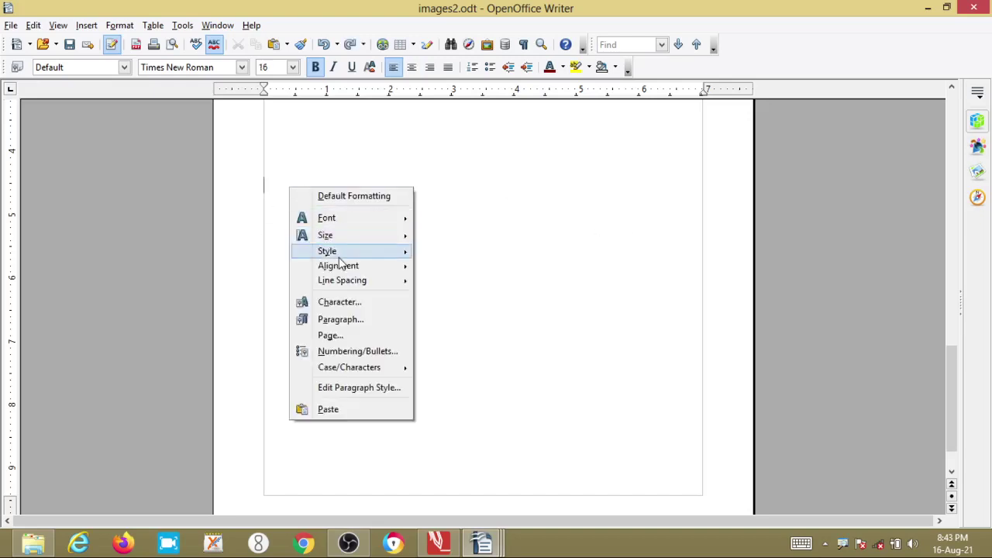
left_click(354, 411)
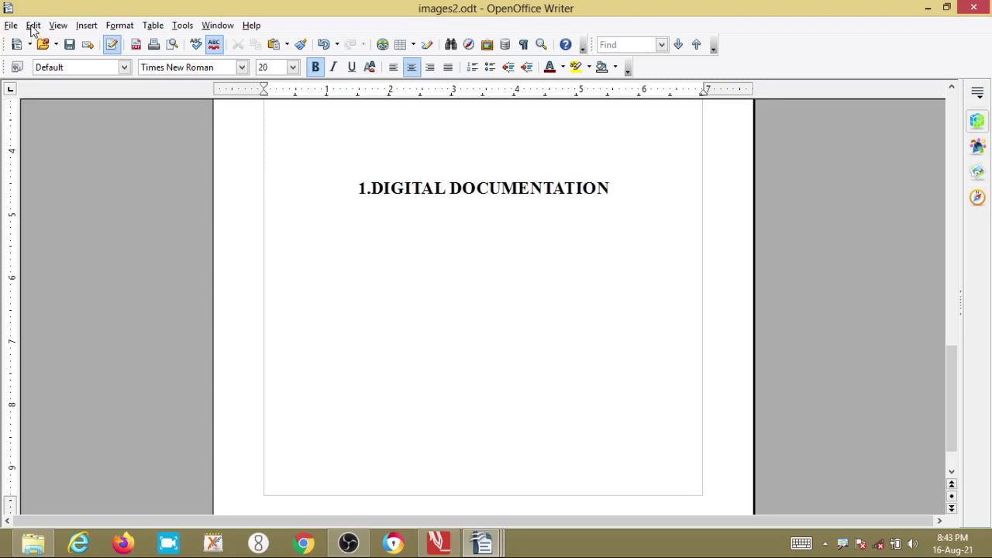
Step: Compare the original title on page 1 with the title's old and new places on page 2
scroll(34, 27, "up", 20)
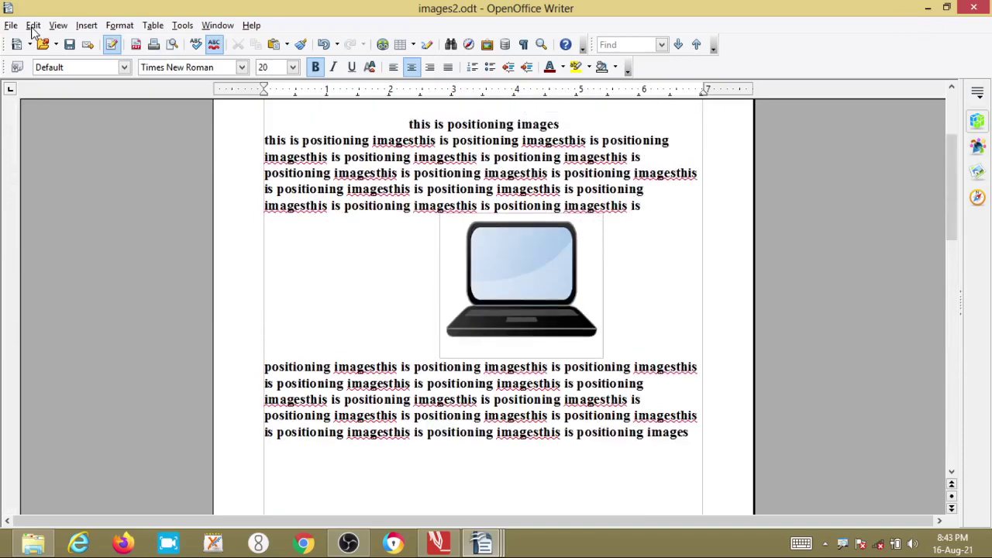
scroll(33, 27, "up", 4)
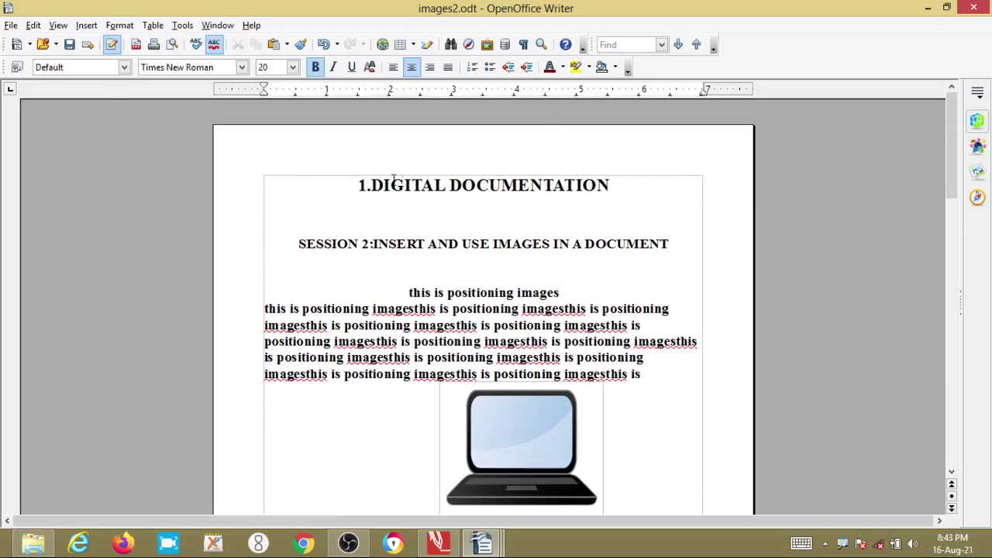
left_click(448, 186)
scroll(482, 213, "down", 15)
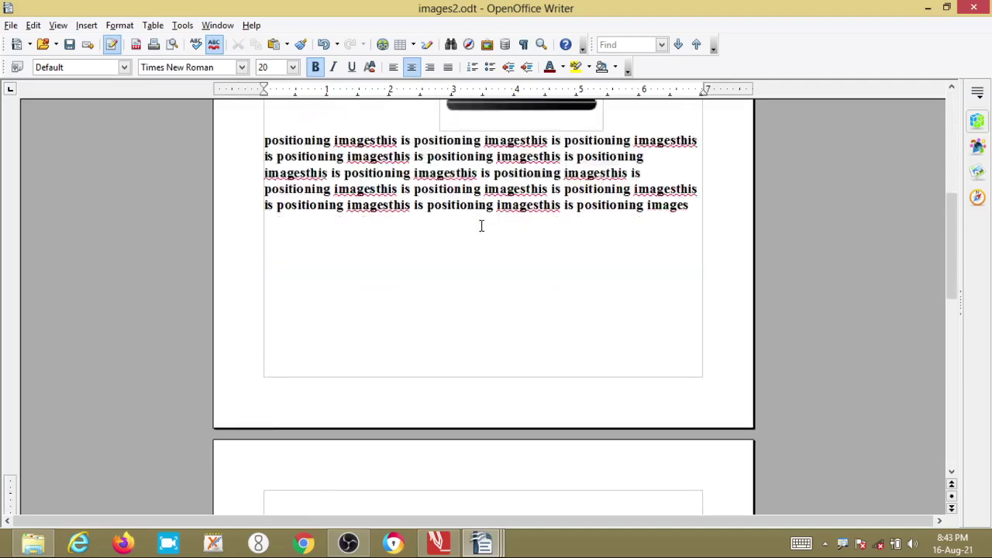
scroll(479, 230, "down", 5)
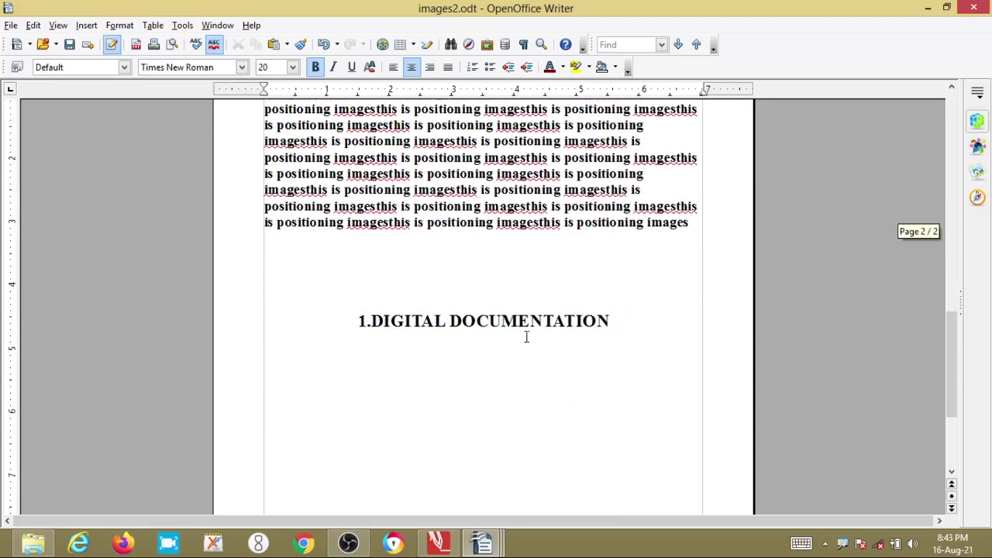
scroll(482, 329, "down", 1)
scroll(481, 328, "down", 3)
scroll(481, 328, "up", 9)
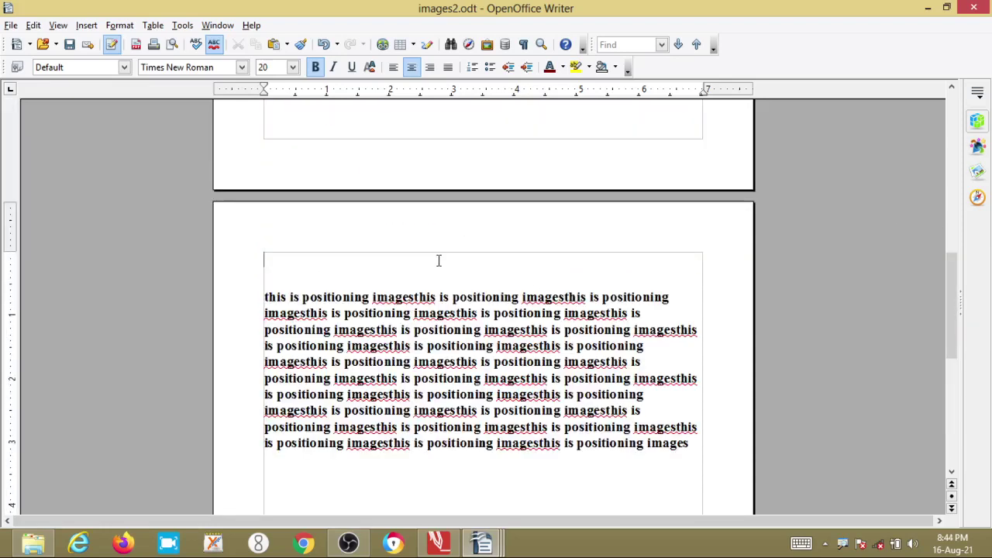
left_click(404, 269)
scroll(402, 271, "down", 3)
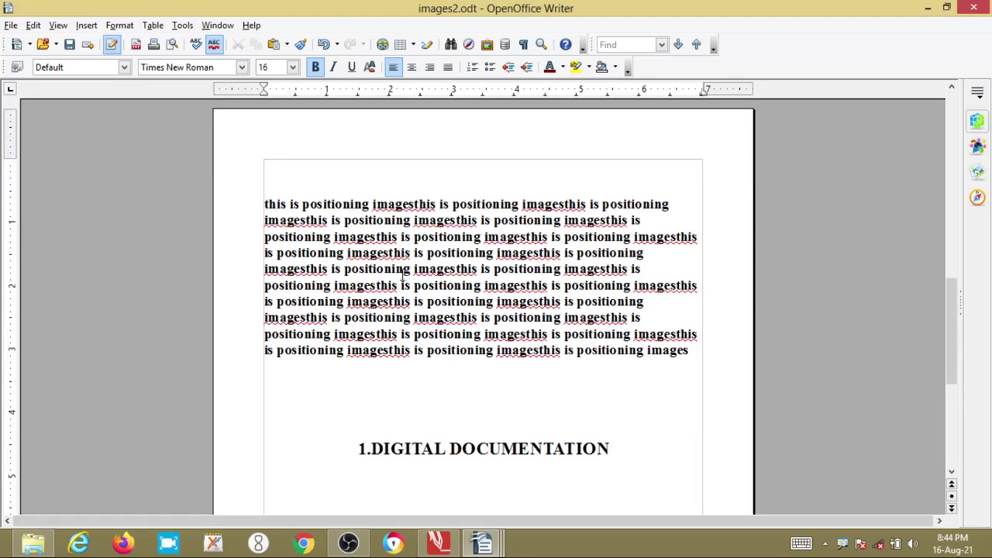
left_click(355, 546)
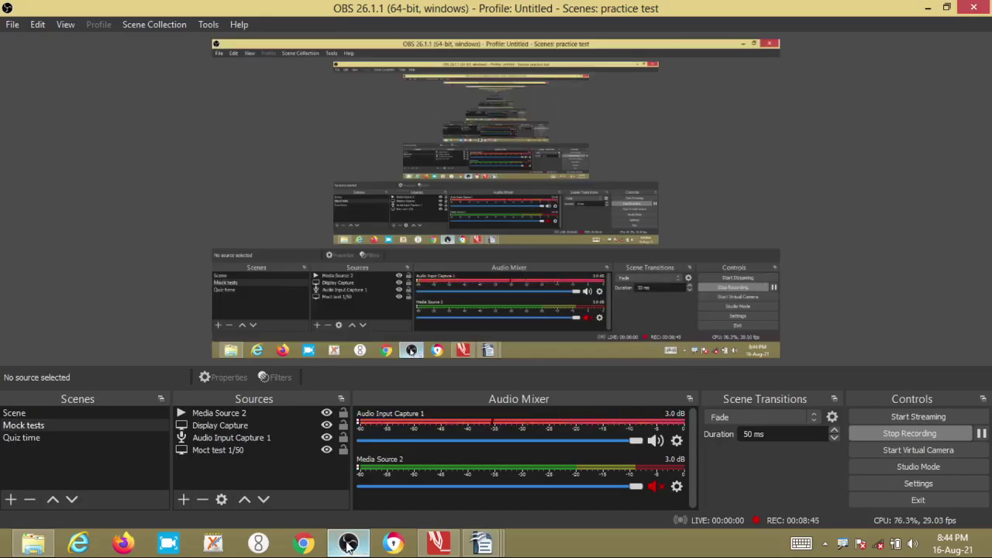
left_click(348, 545)
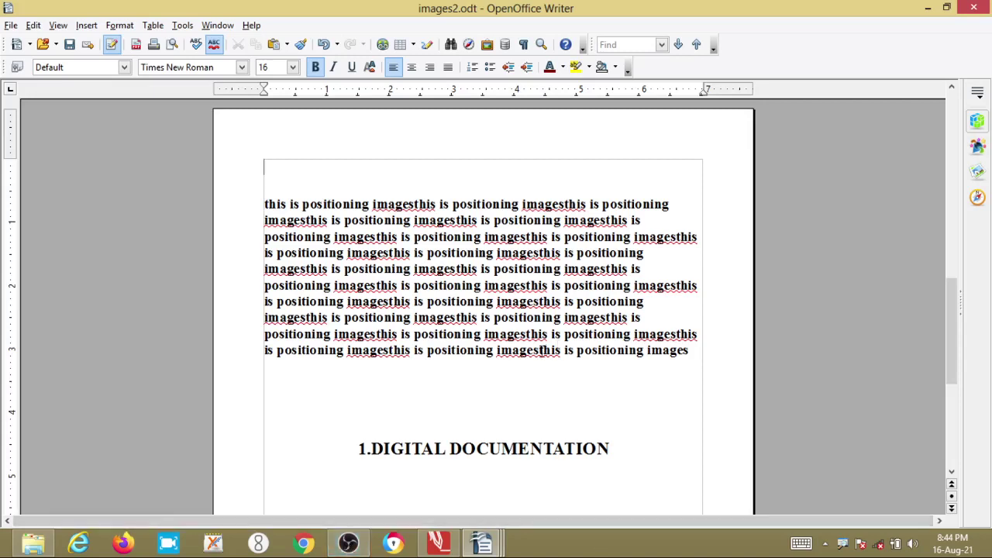
Step: Insert a space after "image" inside the second "imagesthis" in the last body line on page 2
left_click(534, 351)
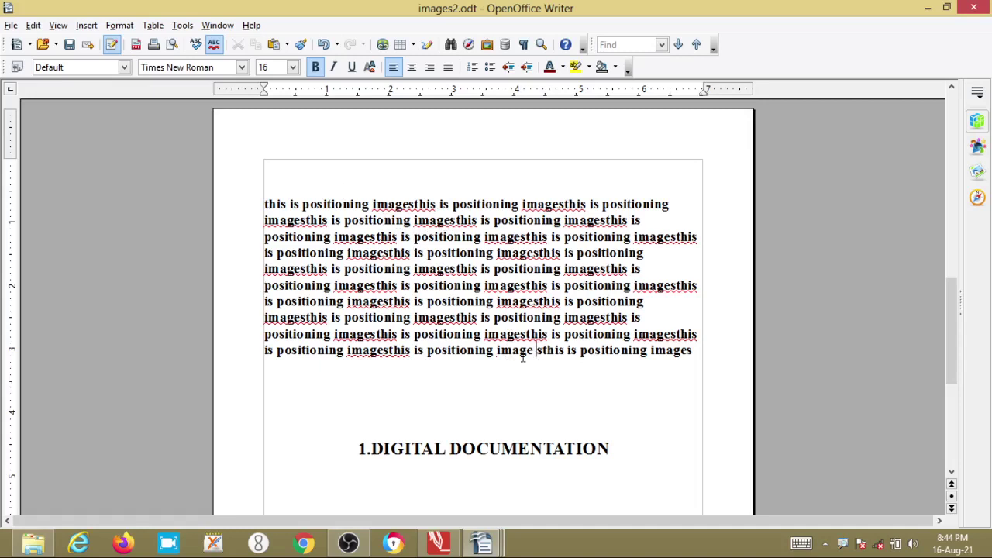
key("BackSpace")
left_click(33, 25)
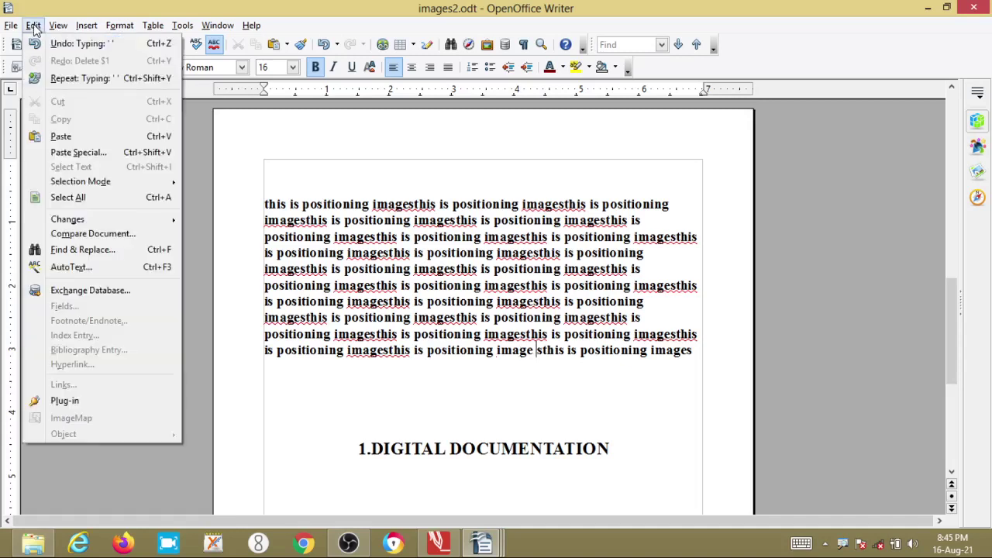
mouse_move(120, 26)
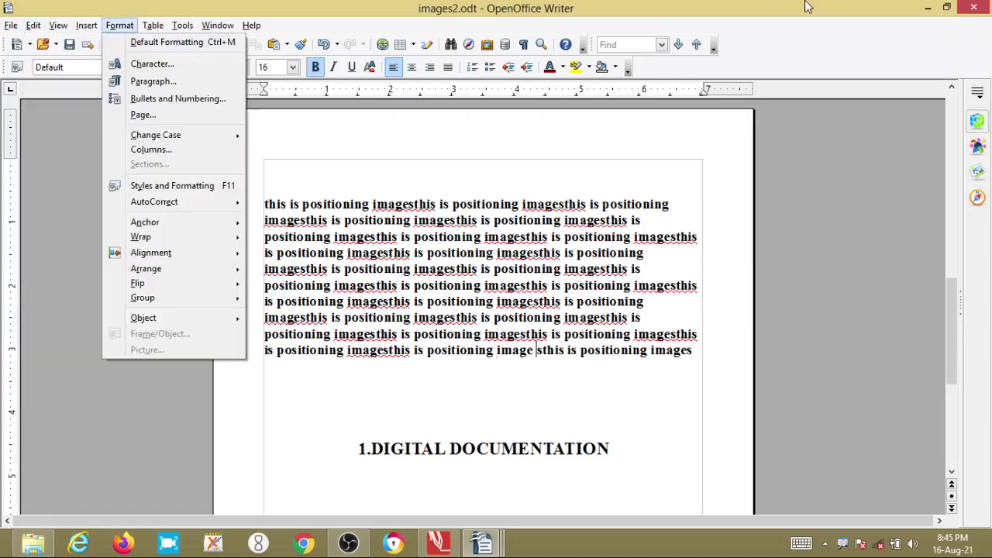
double_click(746, 7)
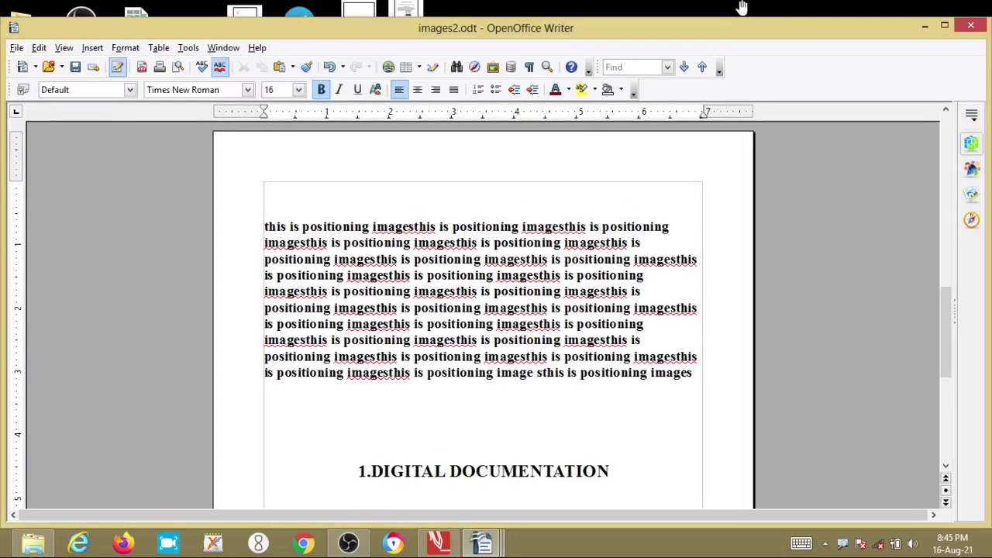
left_click_drag(693, 33, 804, 3)
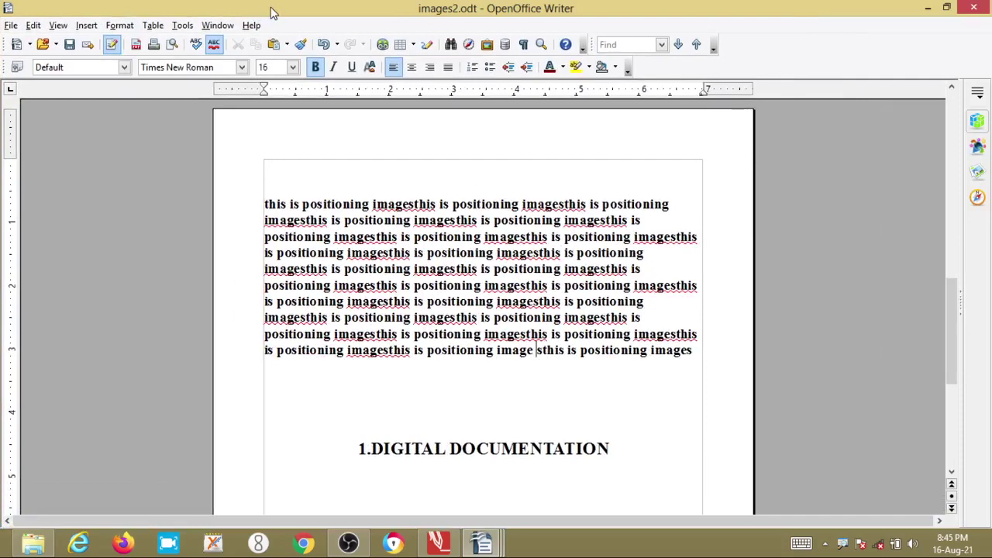
Step: Search for "image" with Find & Replace, finding a single occurrence first and all occurrences after it
left_click_drag(271, 11, 303, 35)
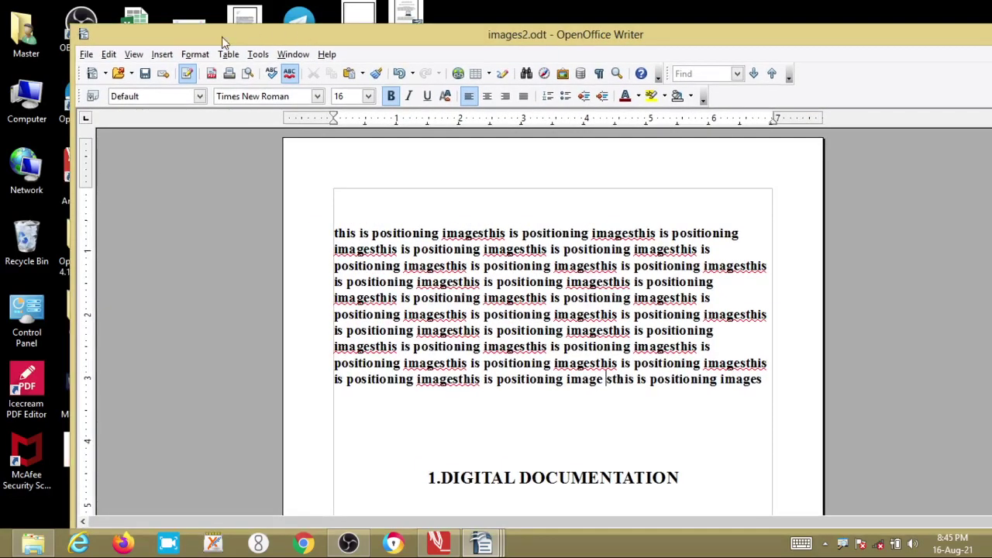
left_click(109, 54)
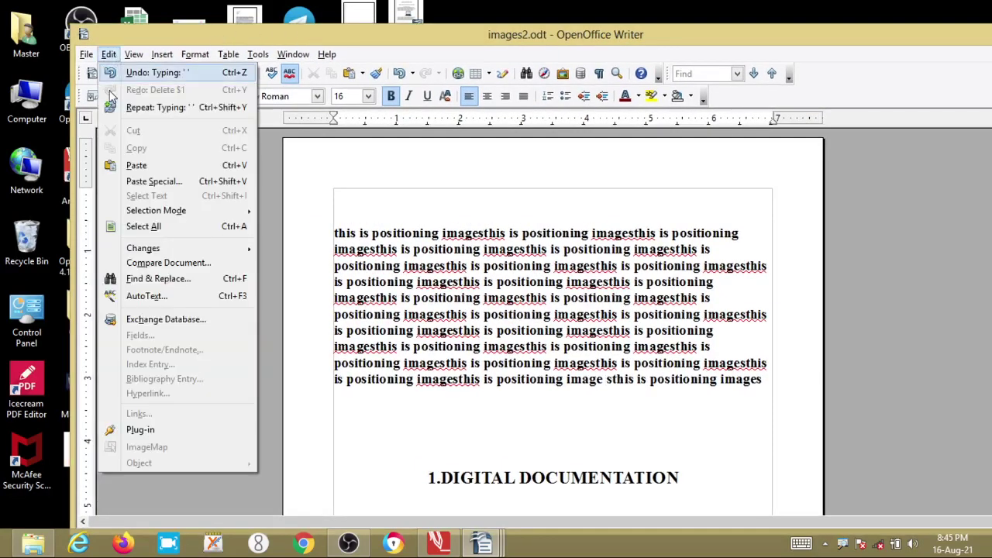
left_click(148, 280)
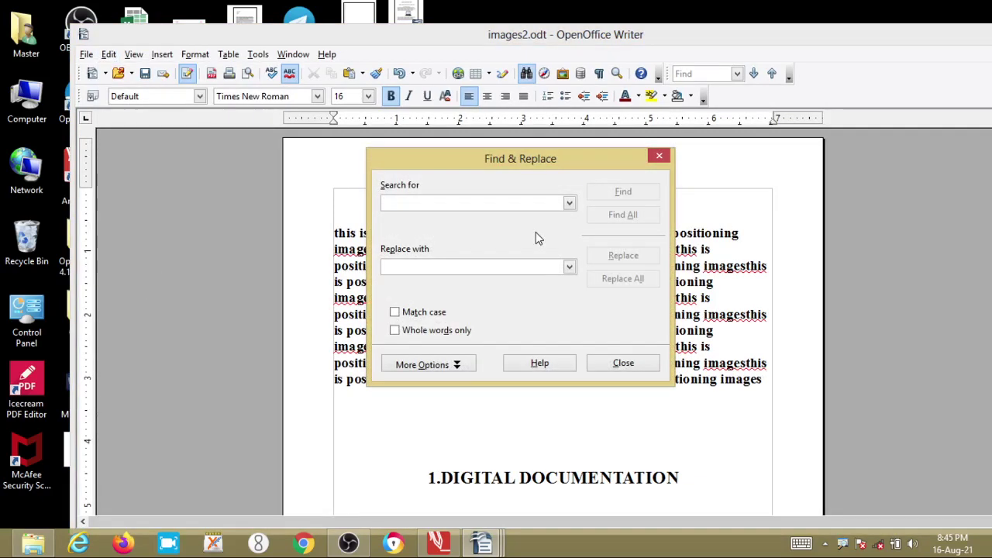
type("image")
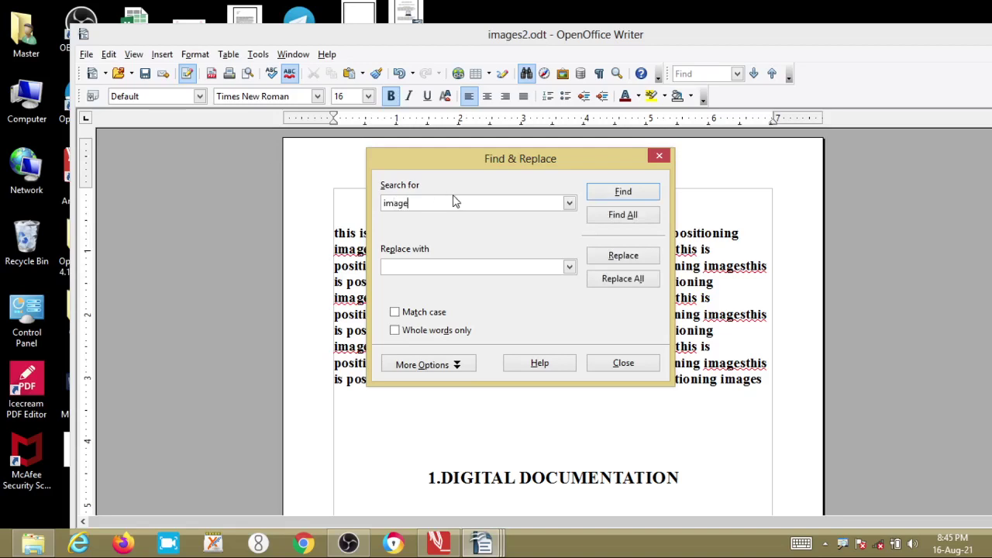
left_click(624, 193)
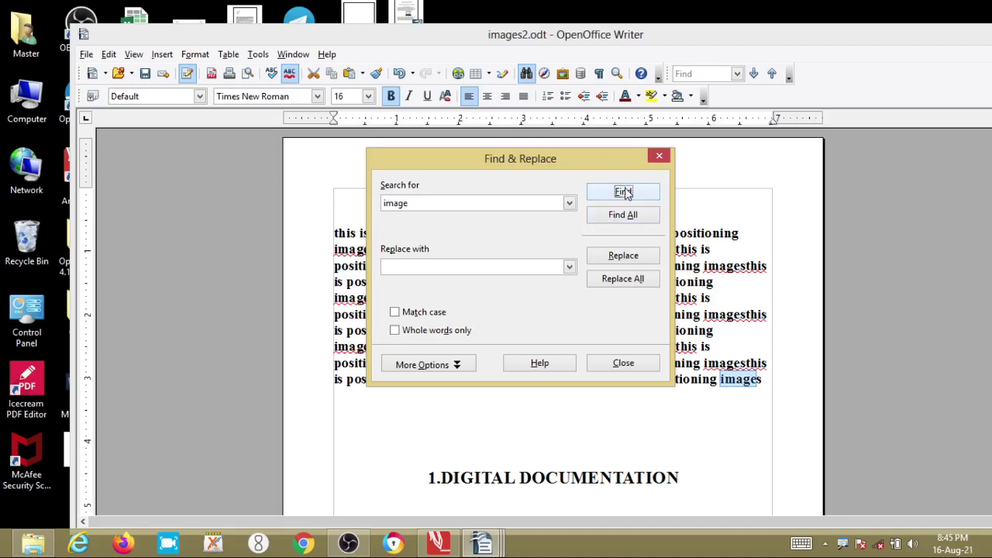
left_click_drag(584, 160, 392, 80)
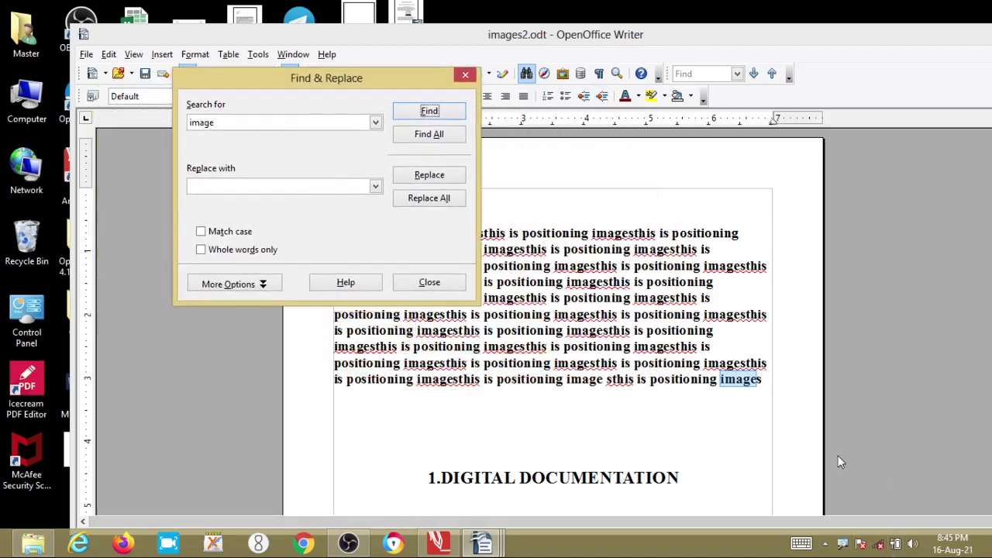
left_click(429, 134)
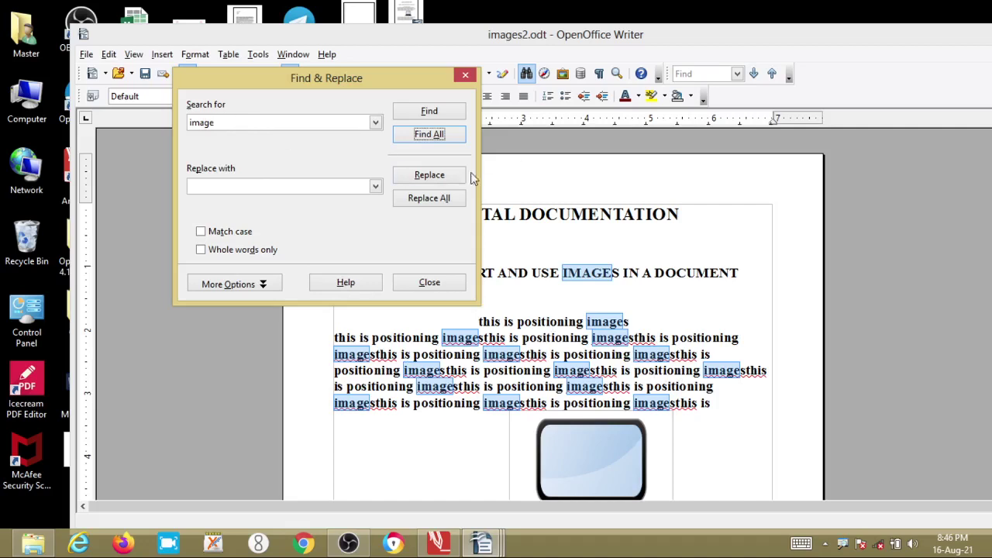
Step: Replace all occurrences of "image" with "imagin" and close the Find & Replace dialog
left_click(230, 187)
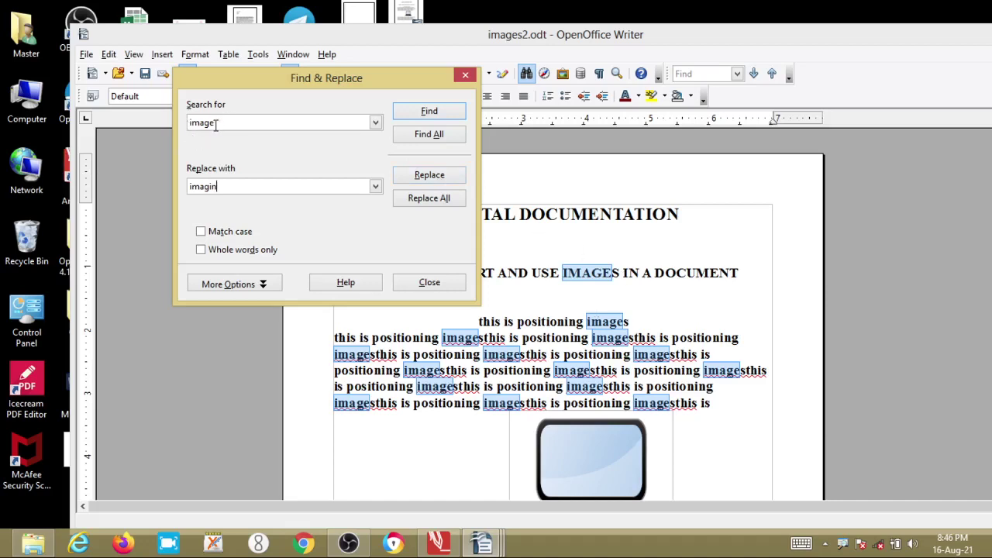
left_click(429, 198)
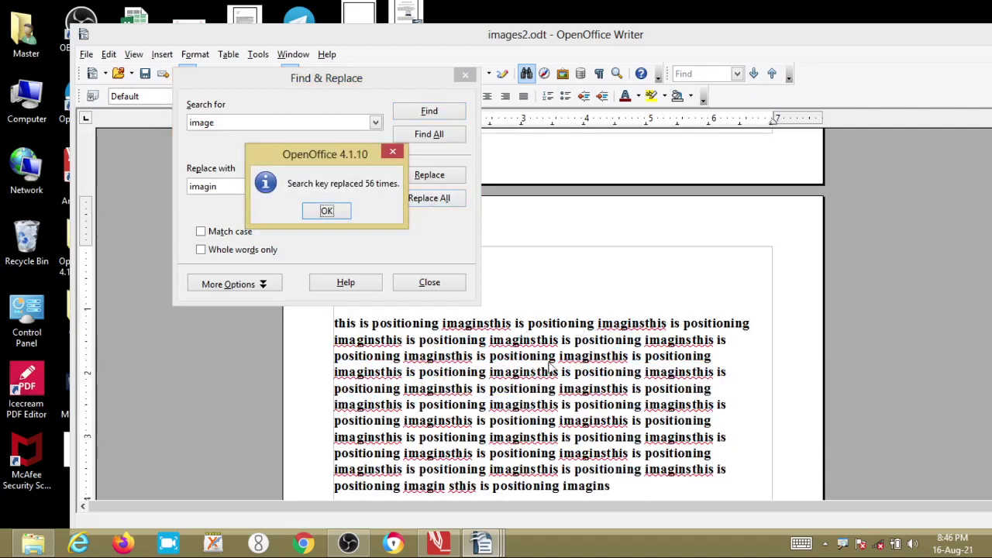
left_click(334, 212)
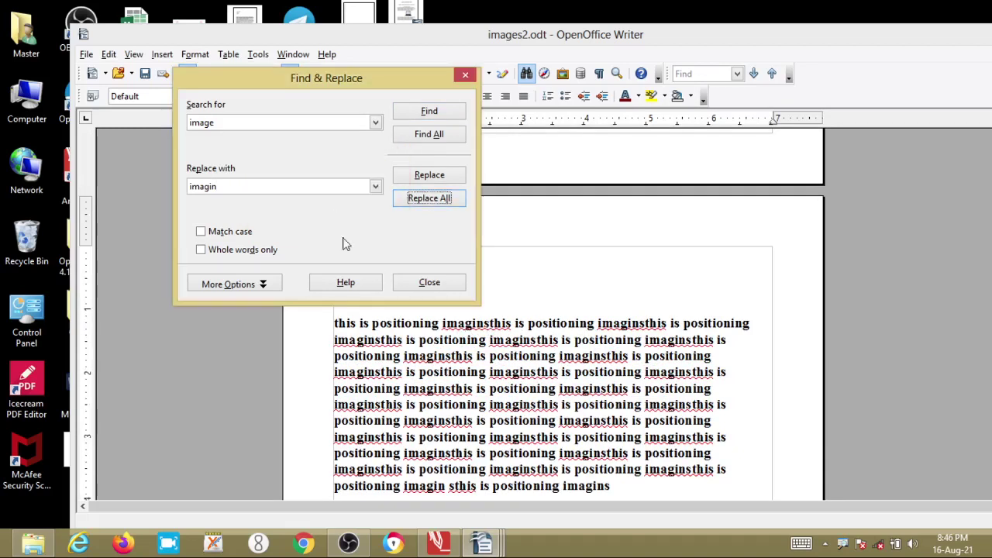
left_click(430, 283)
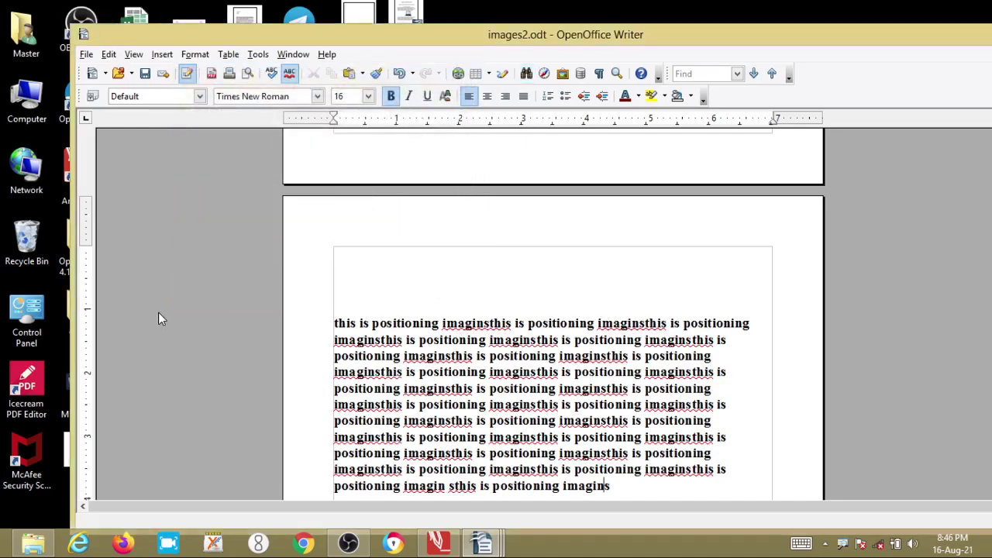
double_click(815, 40)
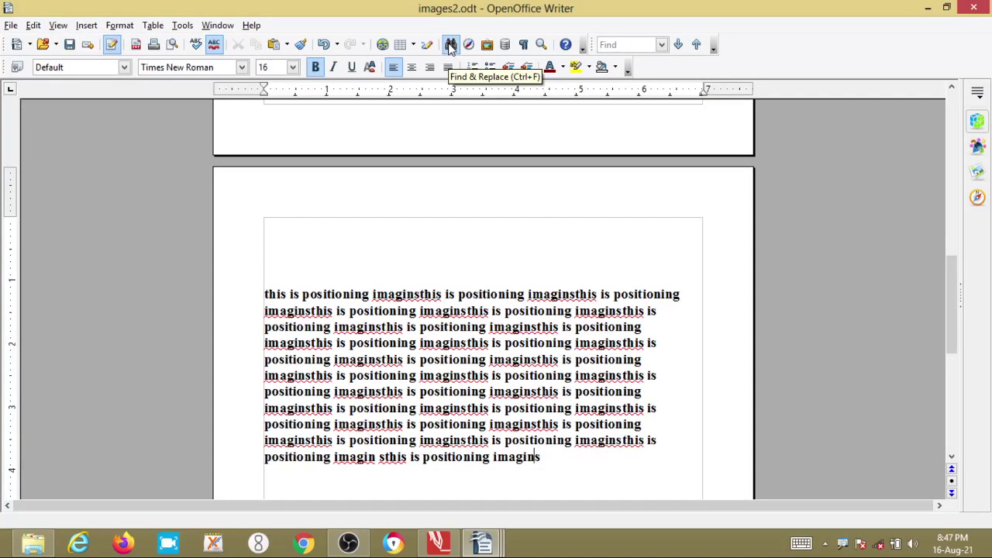
Step: Open the Find & Replace dialog again from the empty line above the page 2 text and close it
left_click(535, 281)
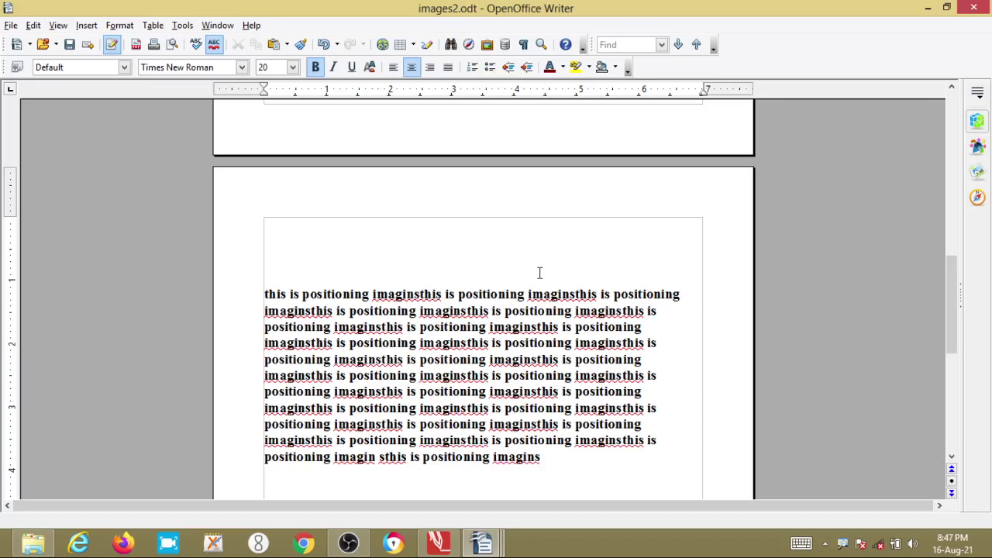
key("ctrl+h")
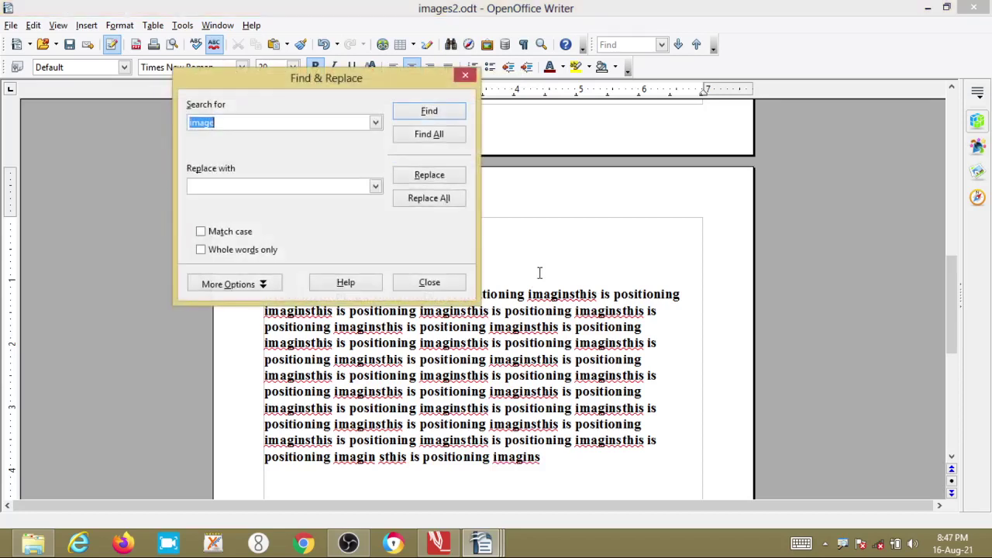
left_click(467, 77)
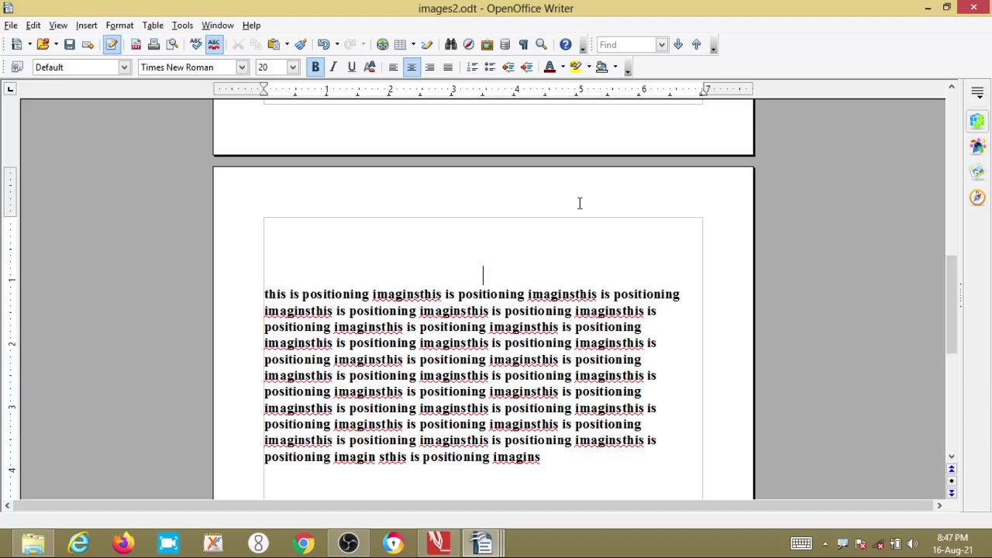
Step: Examine the replaced words in the headings and body text throughout both pages of the document
scroll(580, 205, "down", 10)
scroll(580, 211, "up", 12)
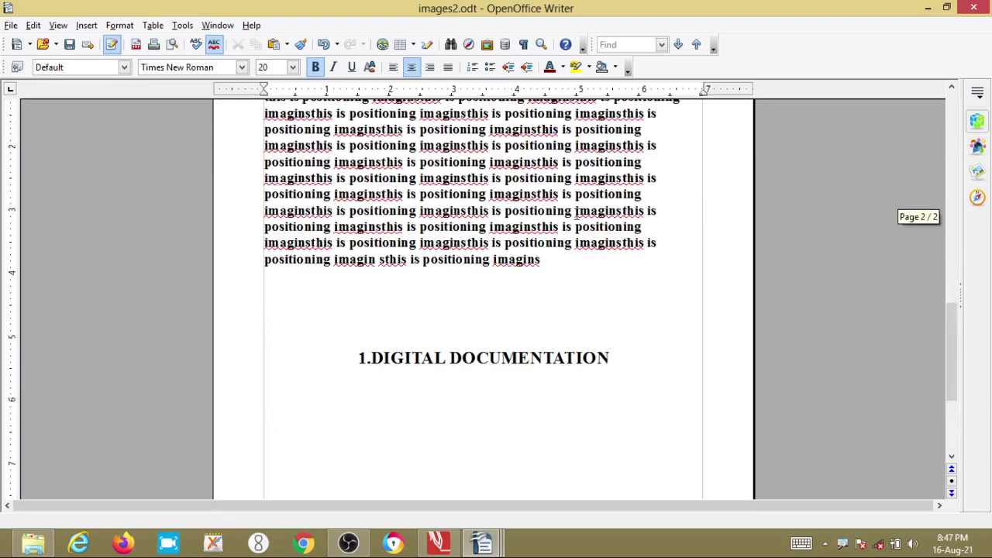
scroll(580, 211, "up", 8)
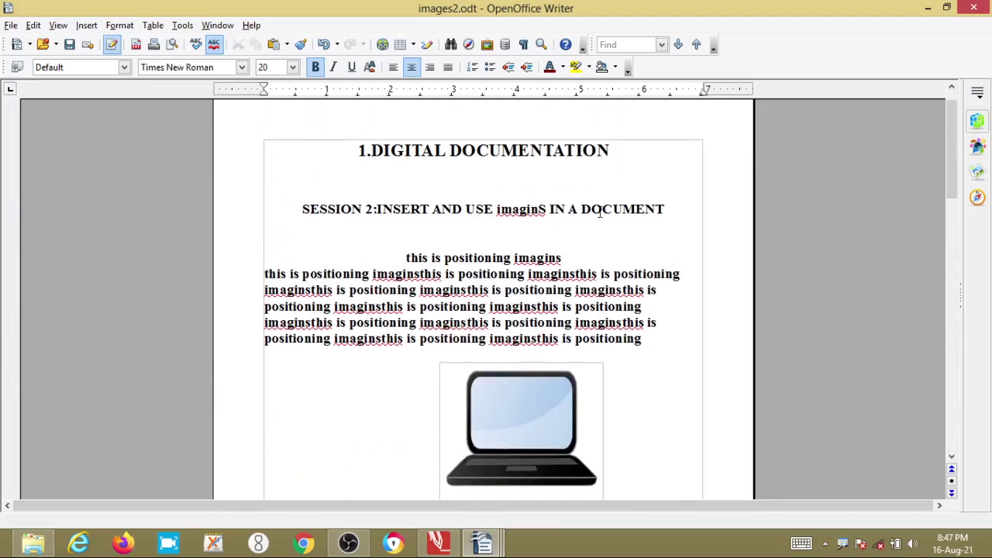
scroll(696, 164, "down", 2)
scroll(695, 164, "down", 10)
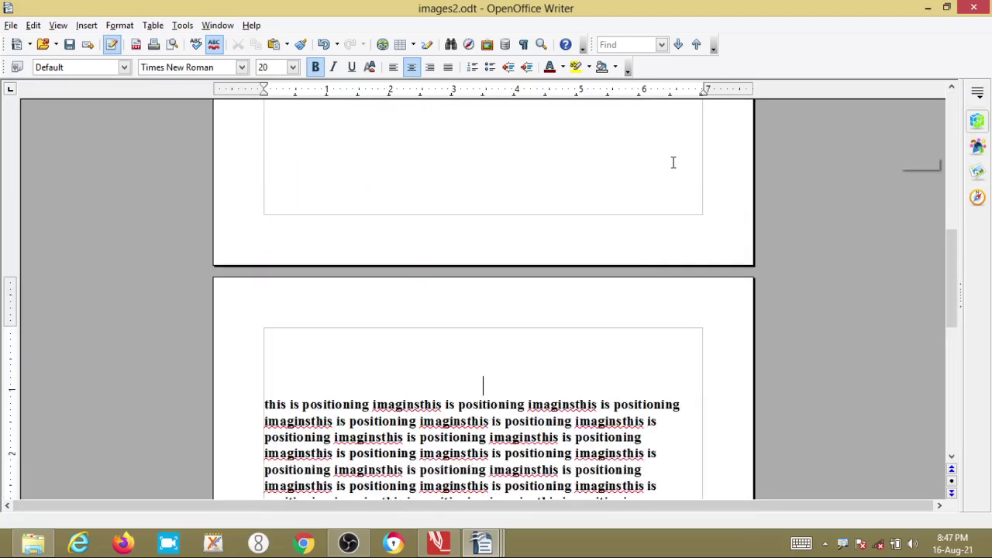
scroll(680, 178, "down", 8)
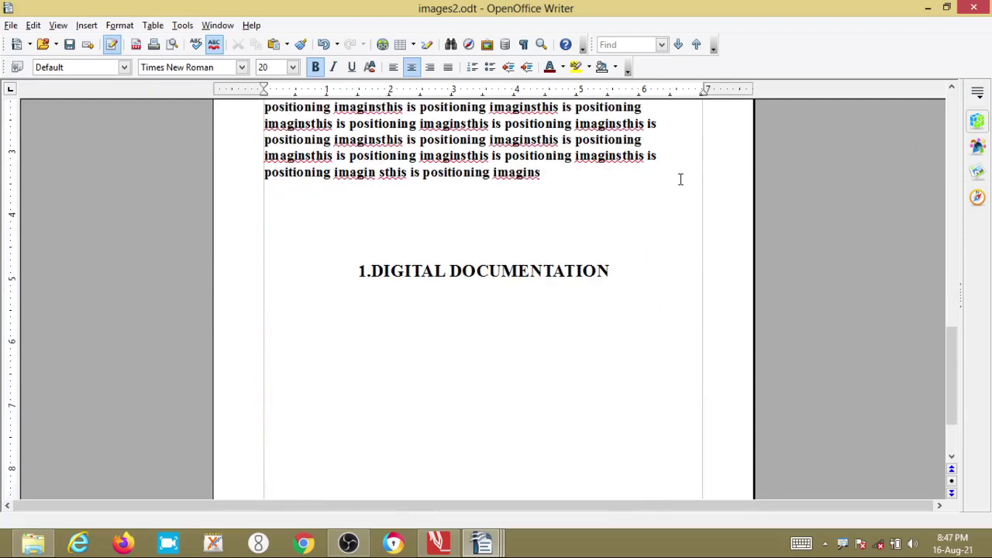
scroll(683, 184, "up", 10)
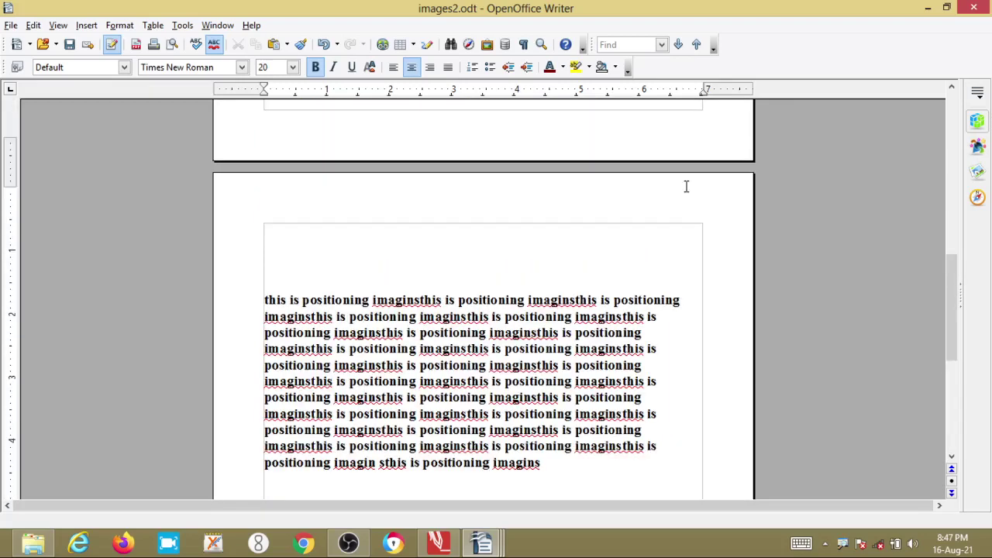
scroll(920, 181, "up", 4)
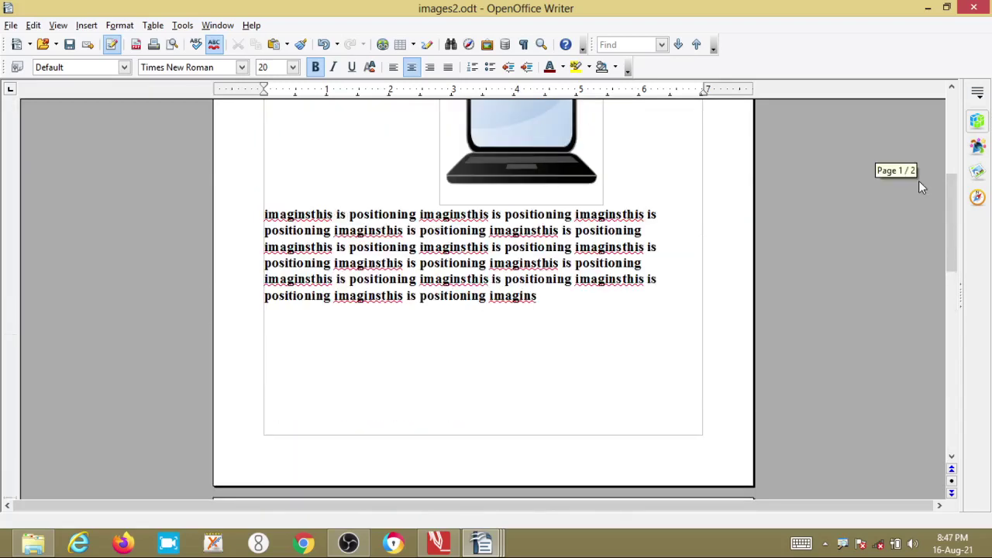
scroll(919, 180, "down", 4)
scroll(899, 180, "down", 3)
scroll(883, 174, "up", 10)
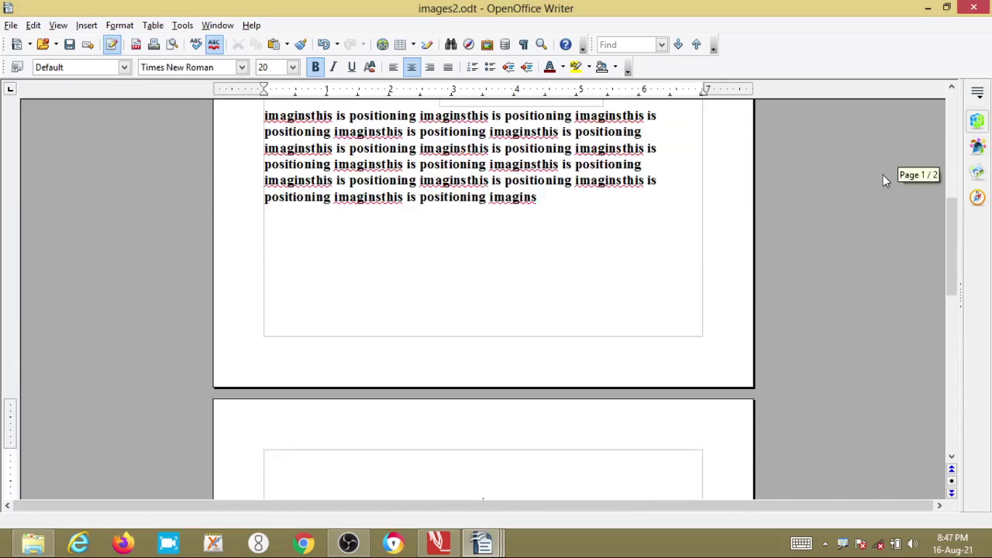
scroll(900, 203, "down", 1)
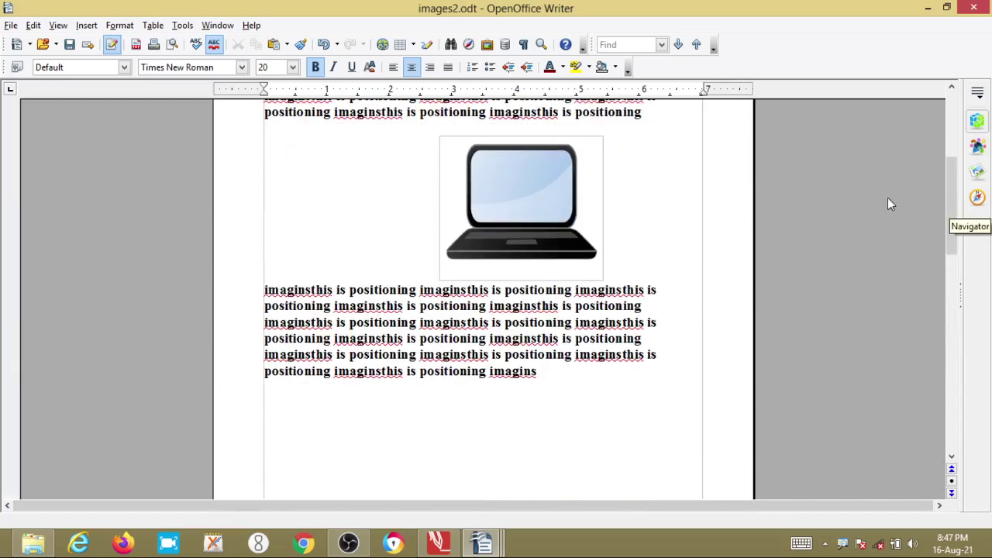
scroll(888, 200, "down", 3)
scroll(885, 199, "down", 10)
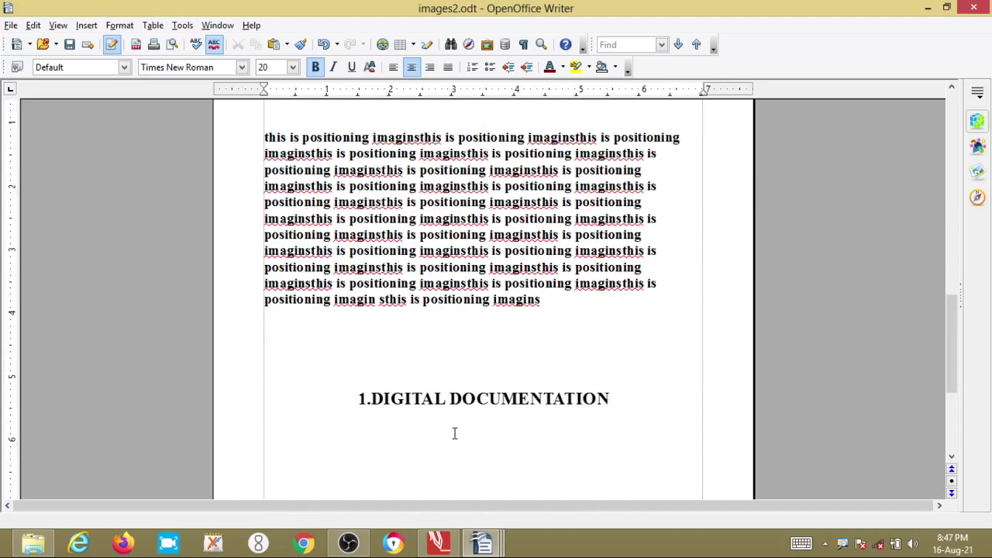
scroll(328, 377, "down", 5)
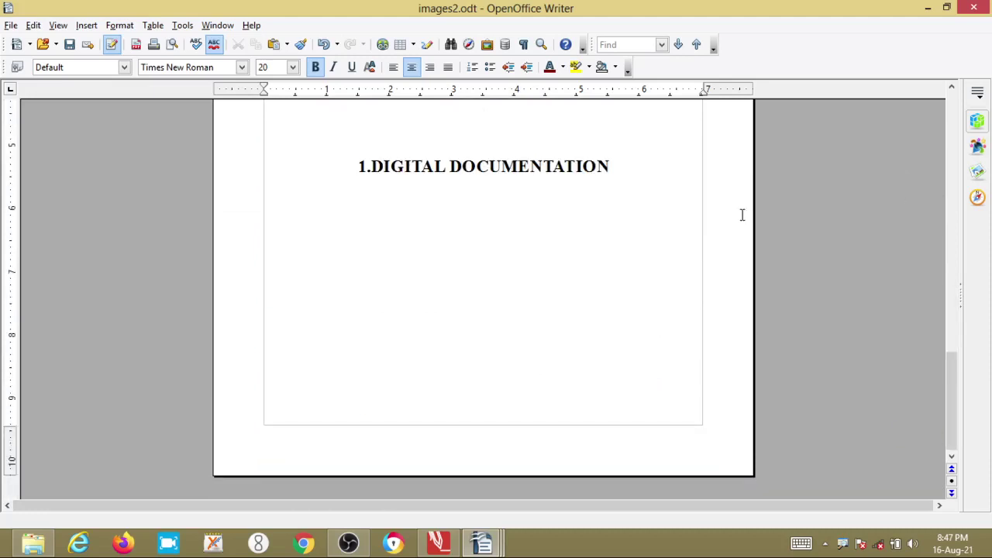
Step: Add a long run of blank lines below the "1.DIGITAL DOCUMENTATION" text at the document's end to extend it to five pages
key("Return")
key("Return")
key("Return")
key("Return")
key("Return")
key("Return")
key("Return")
key("Return")
key("Return")
key("Return")
key("Return")
key("Return")
key("Return")
key("Return")
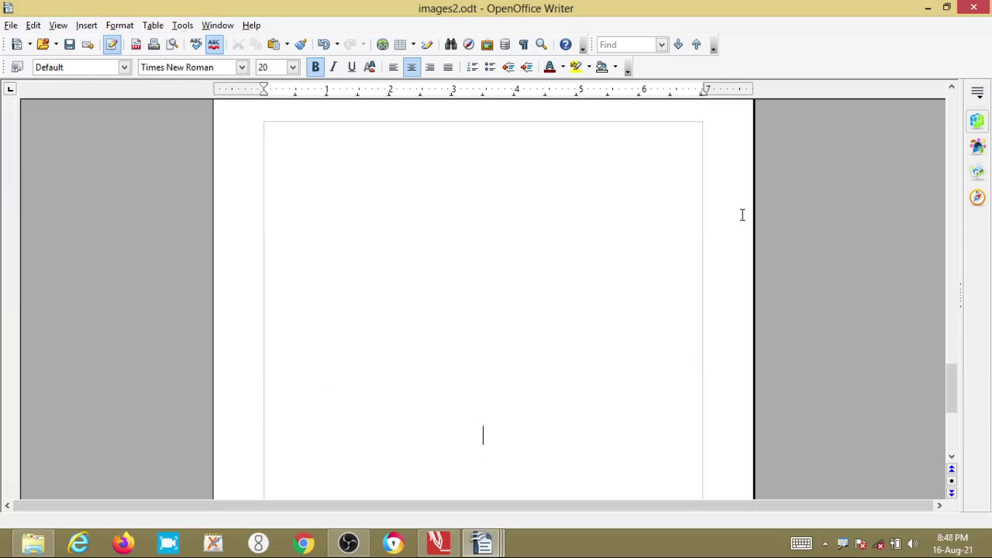
key("Return")
key("Return")
key("Return")
key("Return")
key("Return")
key("Return")
key("Return")
key("Return")
key("Return")
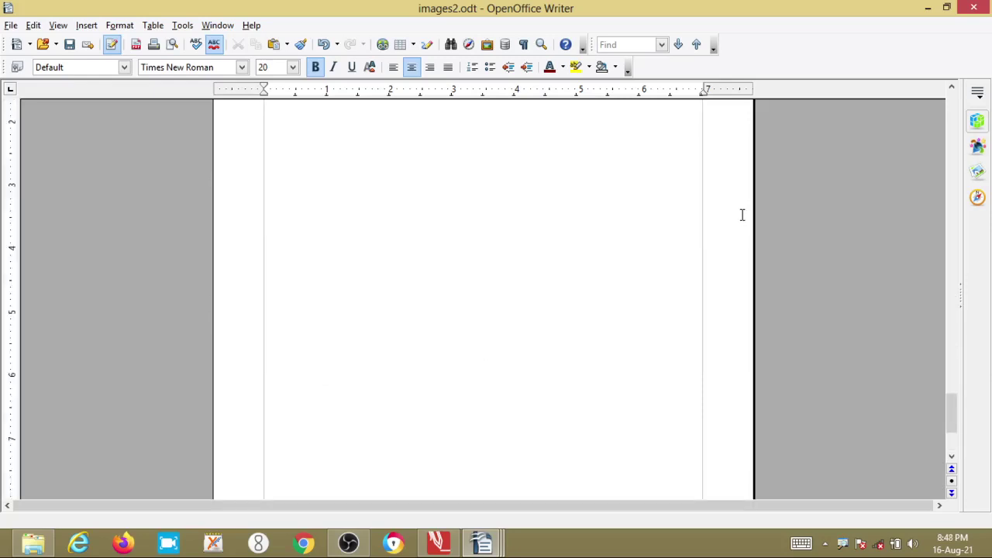
Step: Review the document from the new blank pages back to the title on page 1
scroll(697, 217, "up", 10)
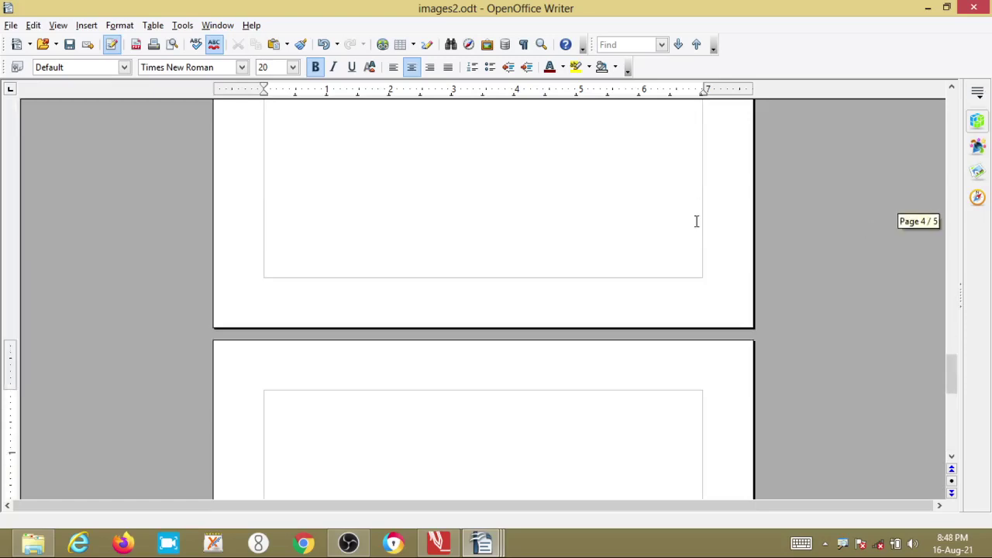
scroll(930, 184, "up", 2)
scroll(902, 201, "up", 5)
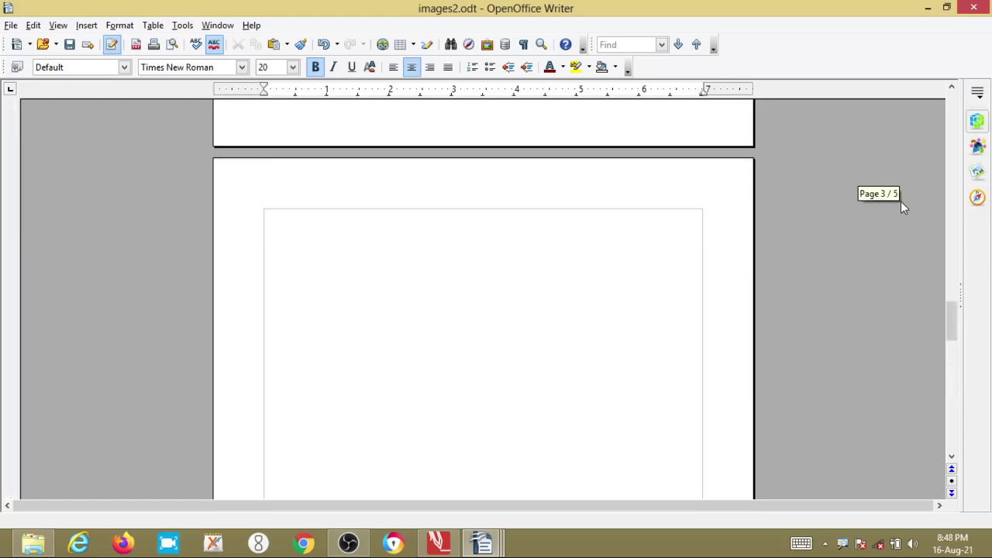
scroll(884, 204, "up", 5)
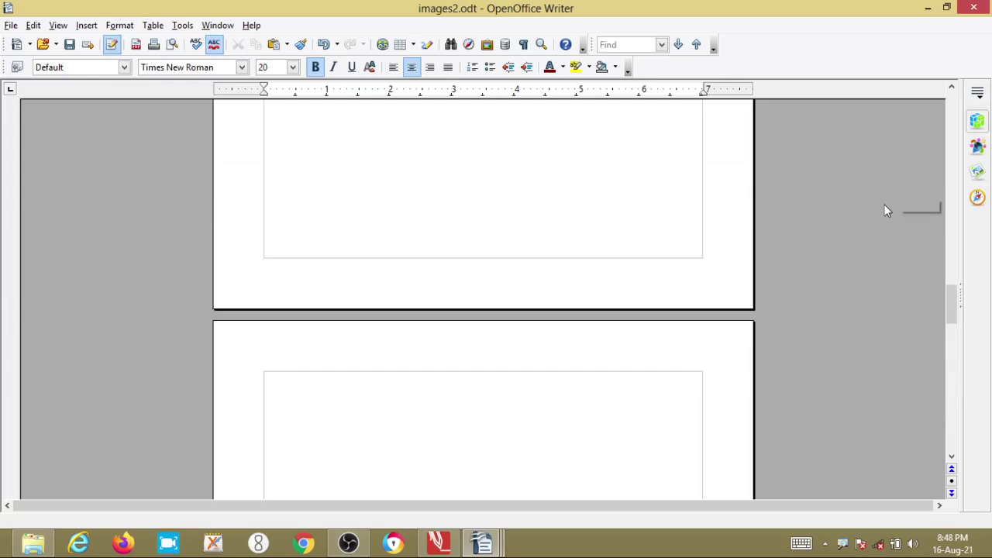
scroll(884, 204, "up", 6)
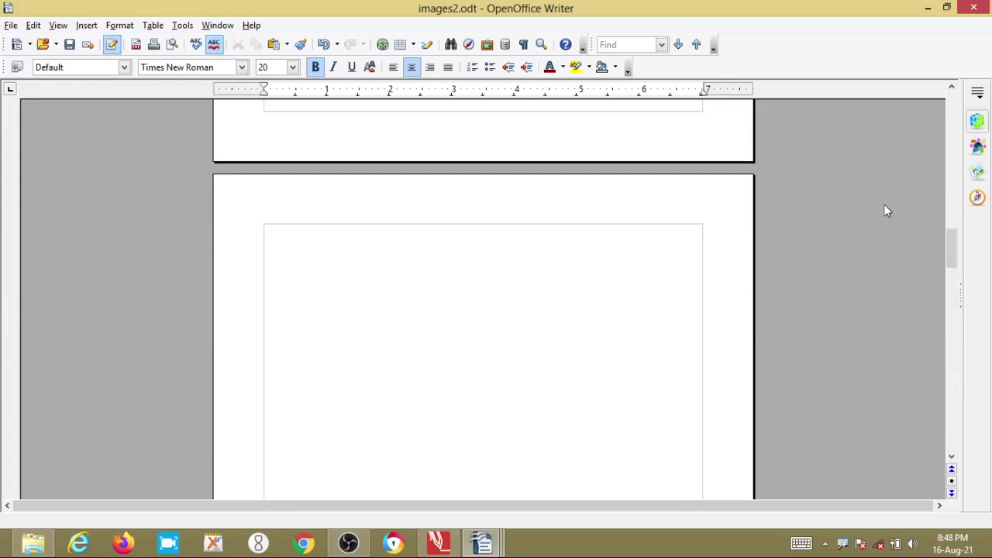
scroll(884, 204, "up", 8)
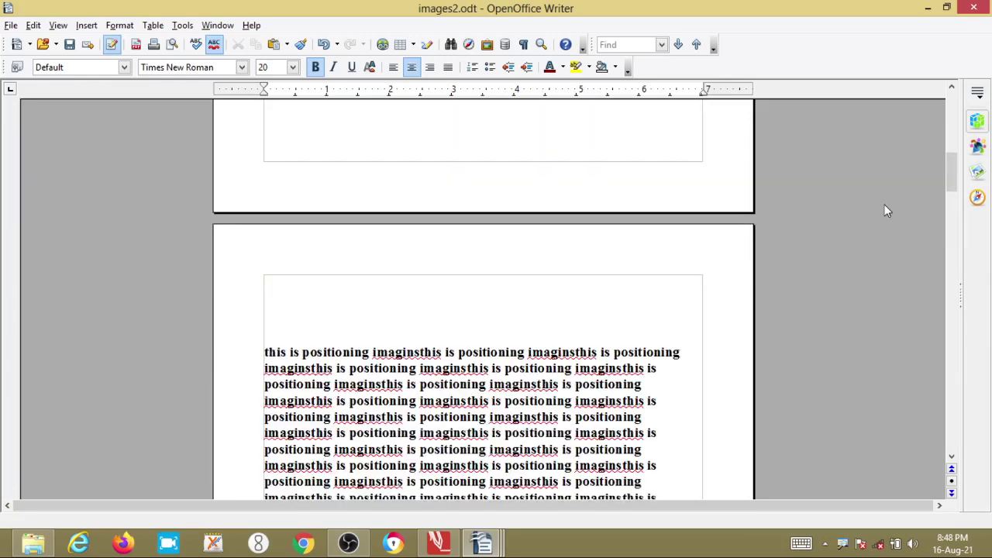
scroll(886, 205, "up", 8)
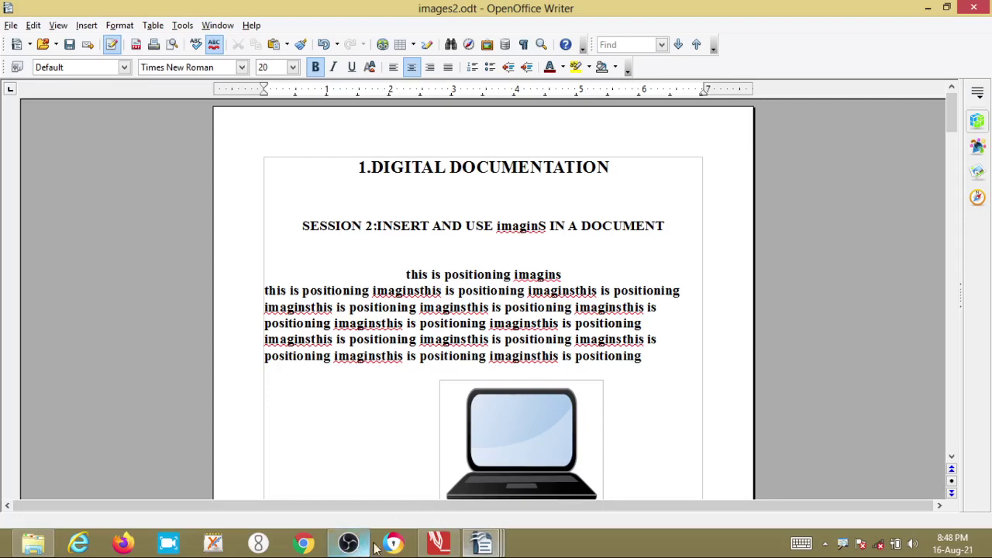
left_click(349, 545)
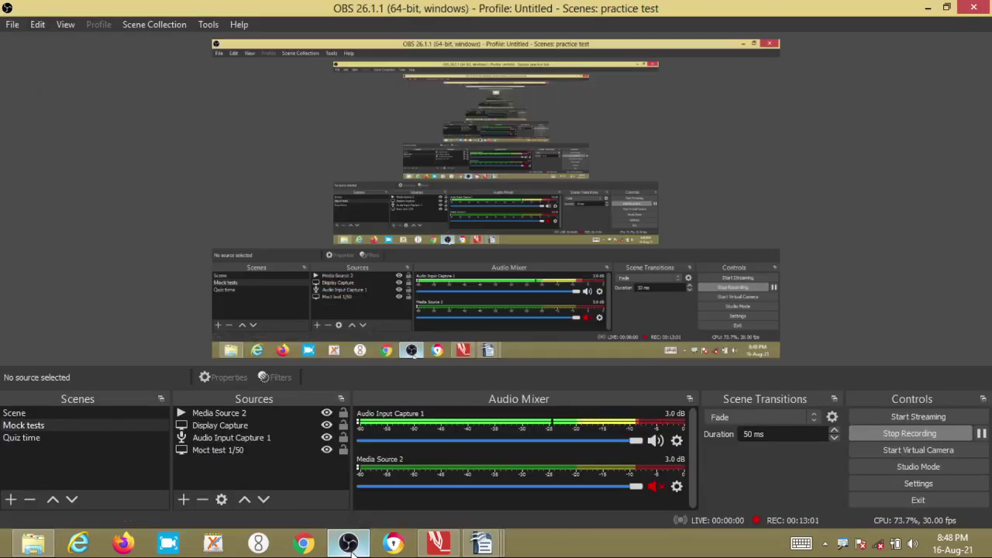
left_click(348, 546)
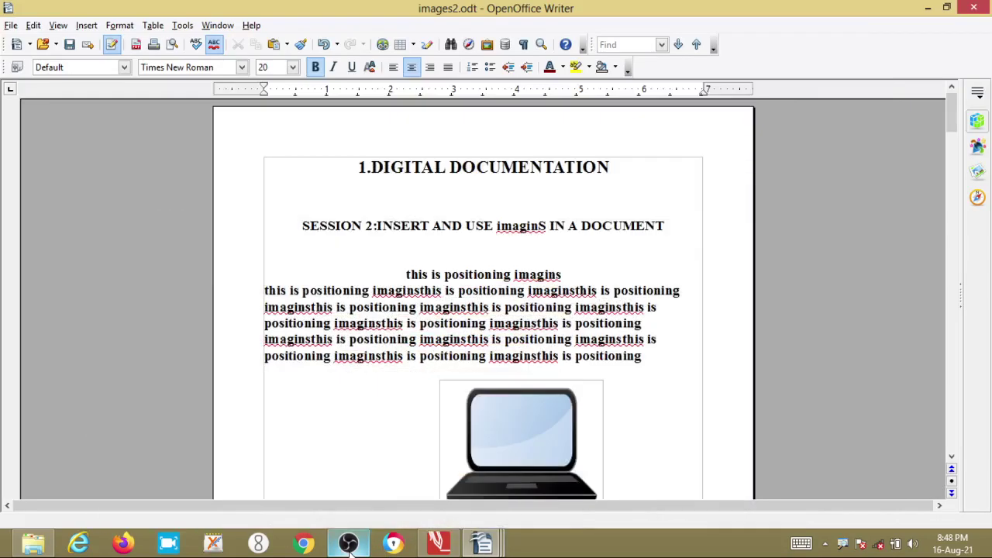
left_click(349, 547)
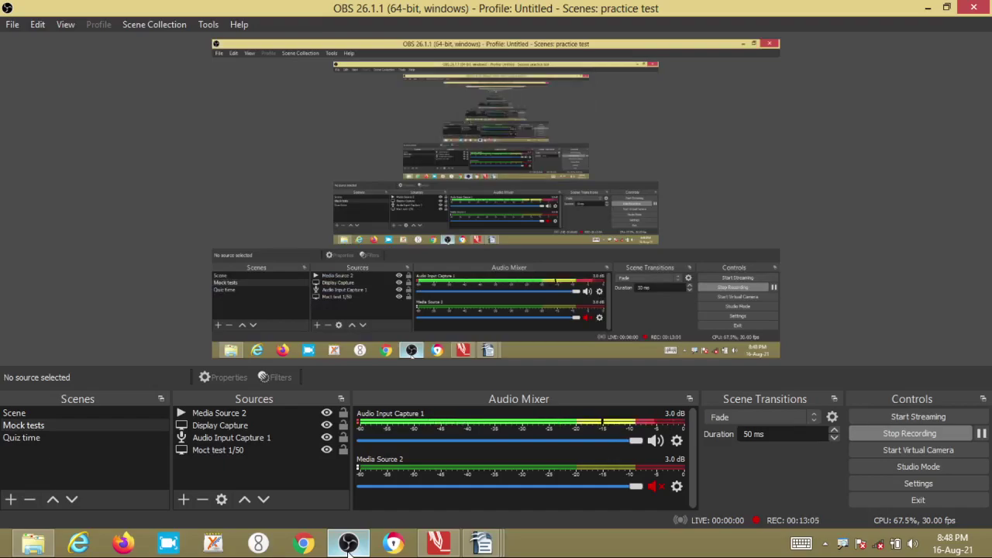
left_click(349, 547)
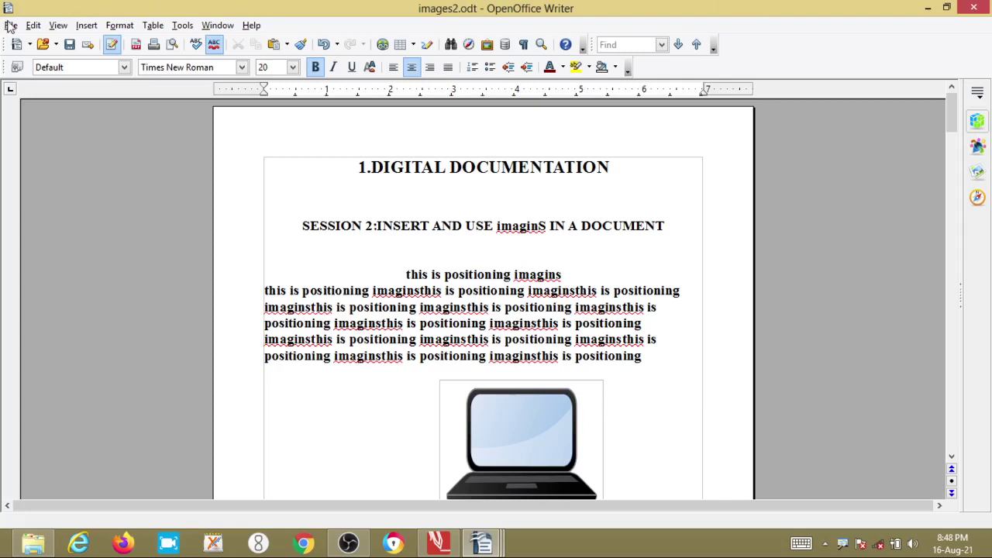
Step: Open the Navigator to view its page number and object categories, and close it
left_click(59, 26)
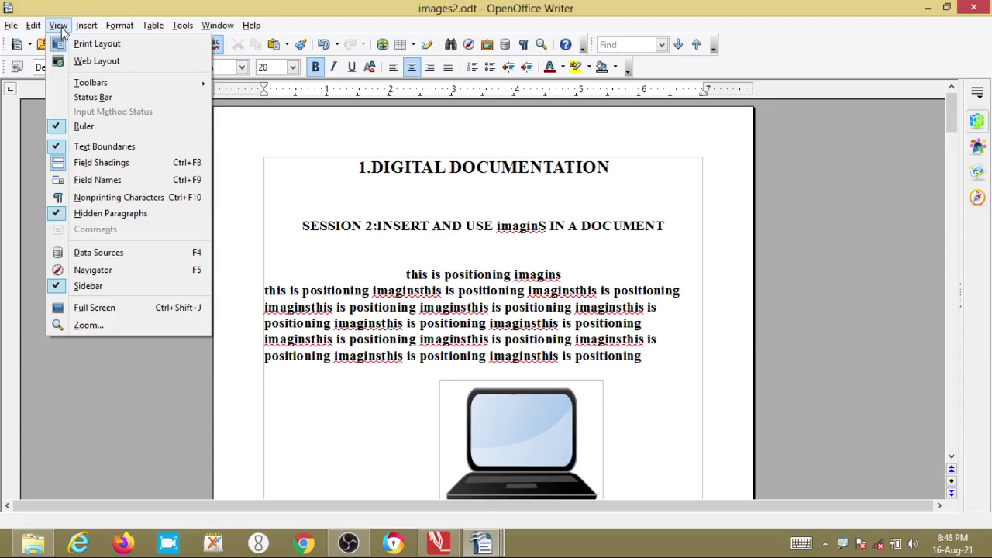
left_click(93, 269)
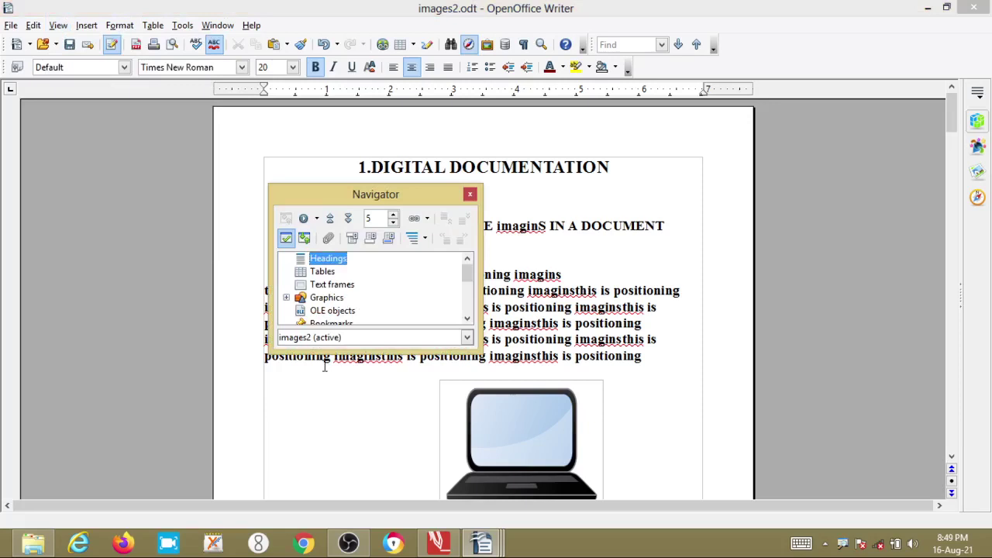
left_click(472, 195)
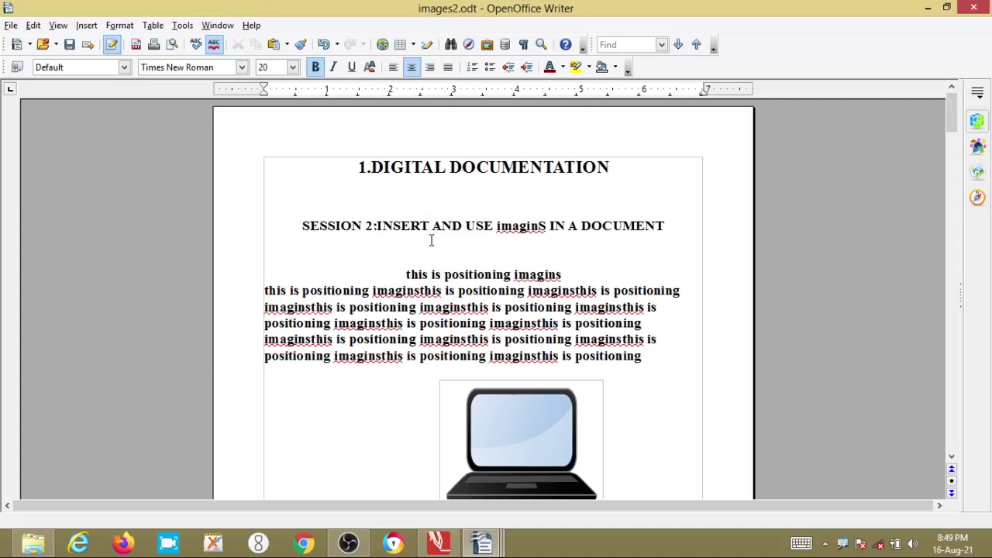
Step: Try to go to page 5 with the Navigator from the blank line below the Session 2 heading, and close the Navigator
left_click(383, 250)
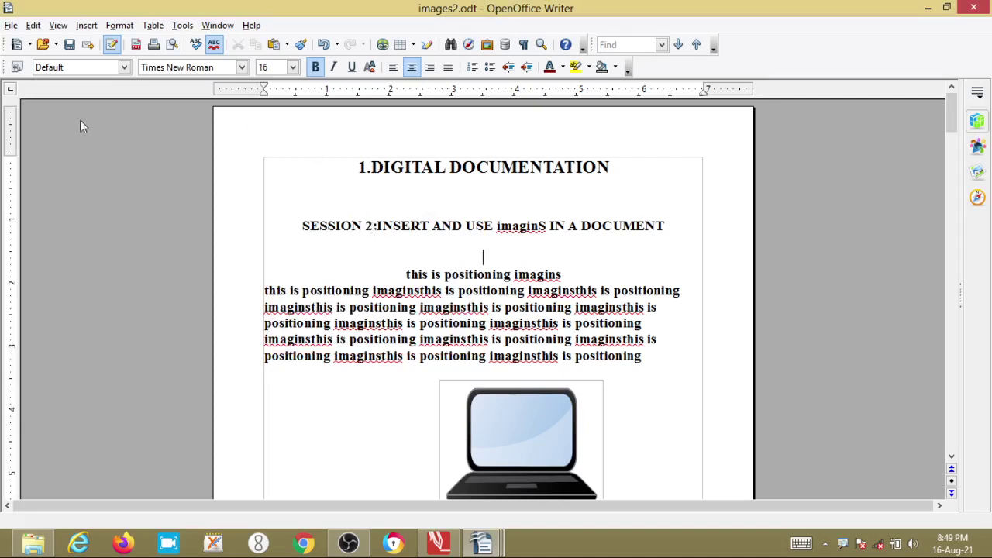
left_click(58, 26)
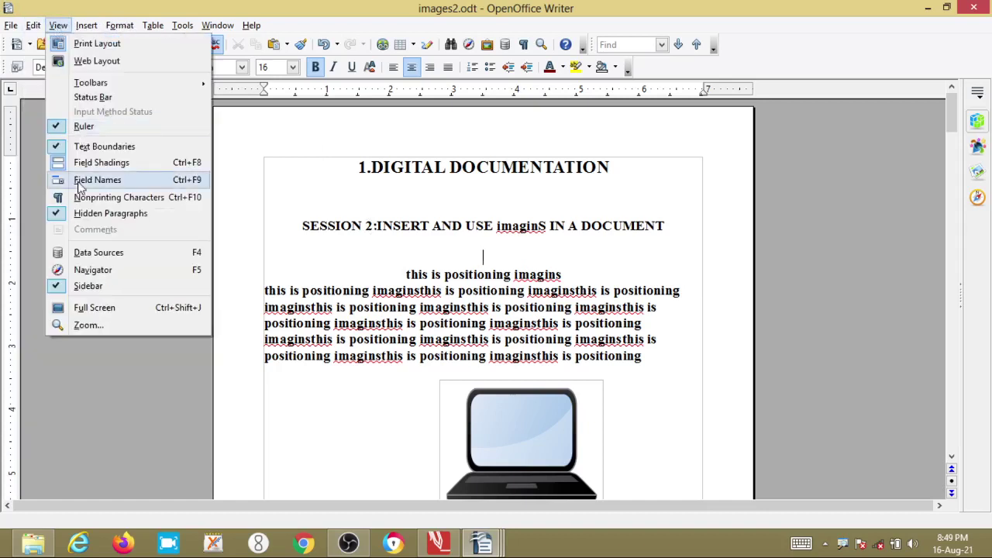
left_click(92, 273)
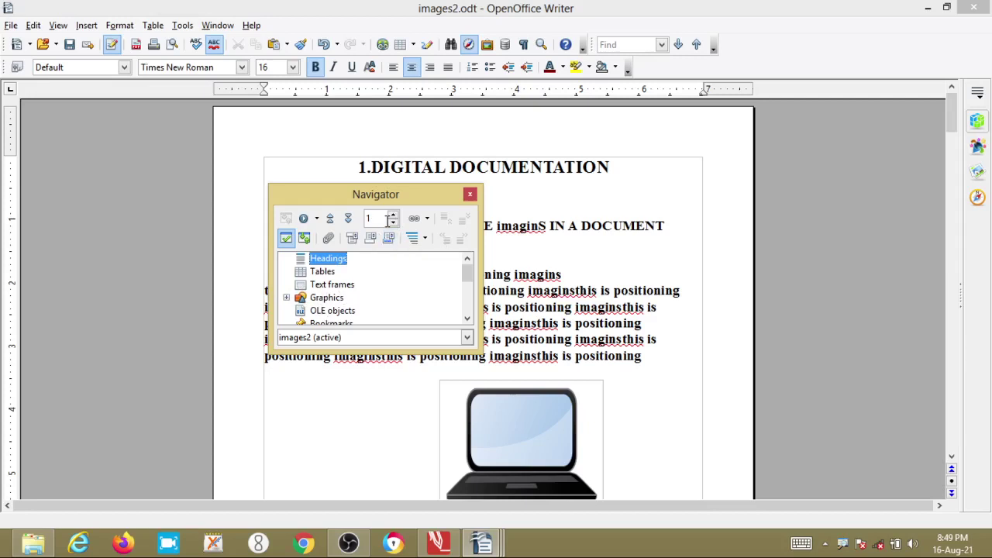
double_click(373, 218)
key("ctrl+s")
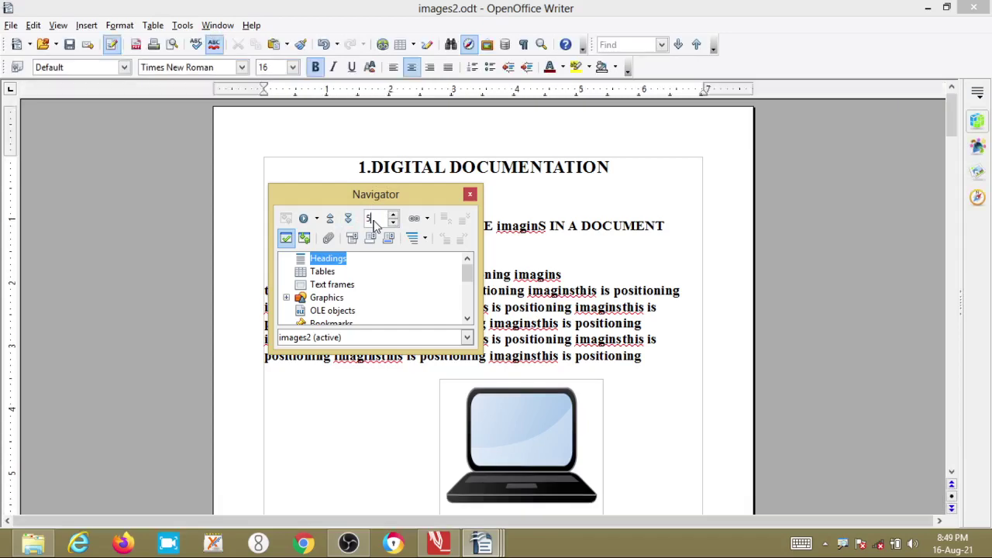
type("5")
left_click(350, 542)
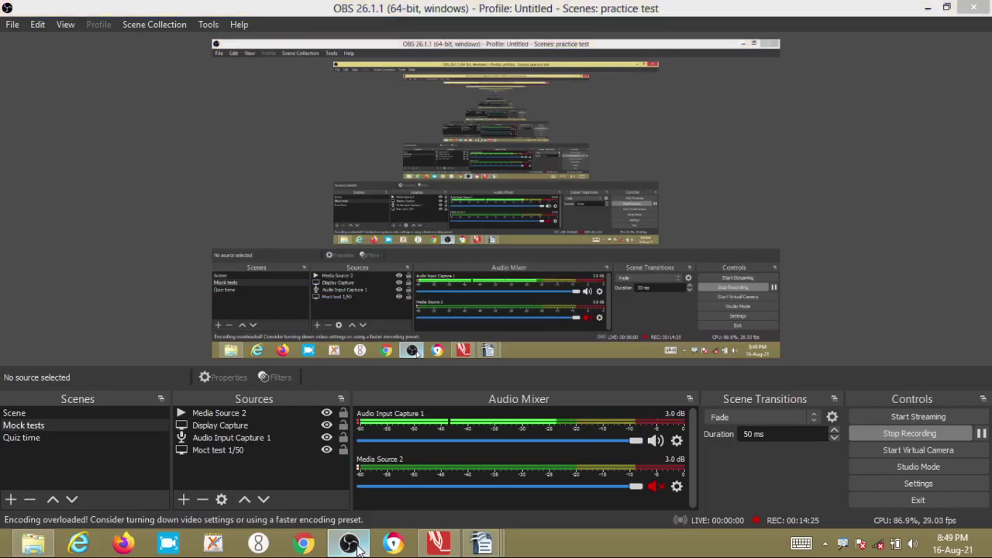
key("alt+Tab")
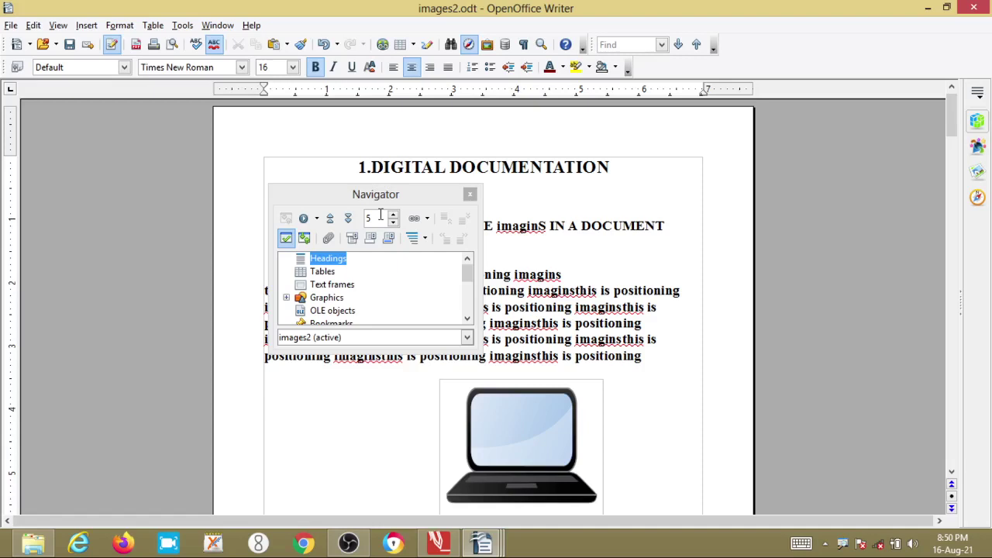
left_click(471, 194)
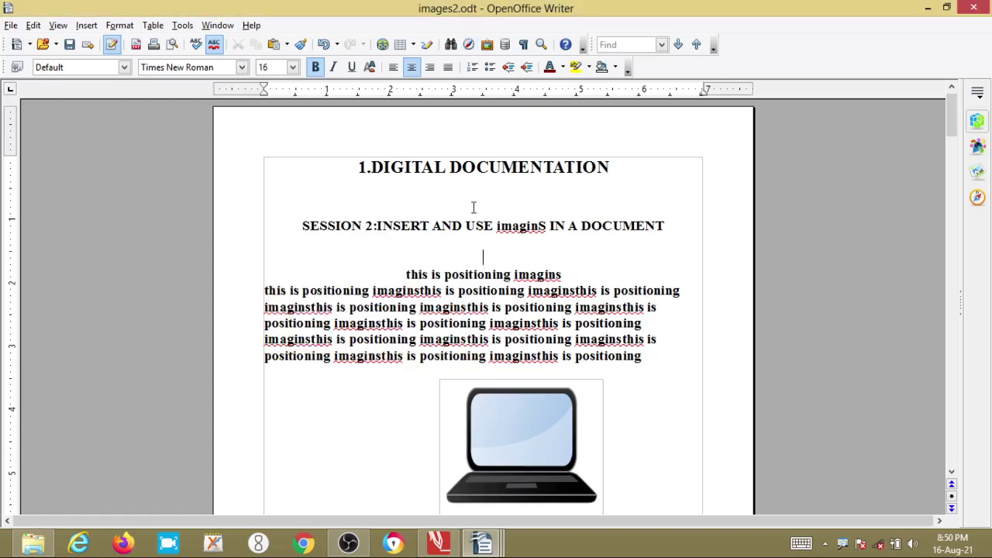
Step: Jump to page 3 with the Navigator and close it
scroll(472, 218, "down", 5)
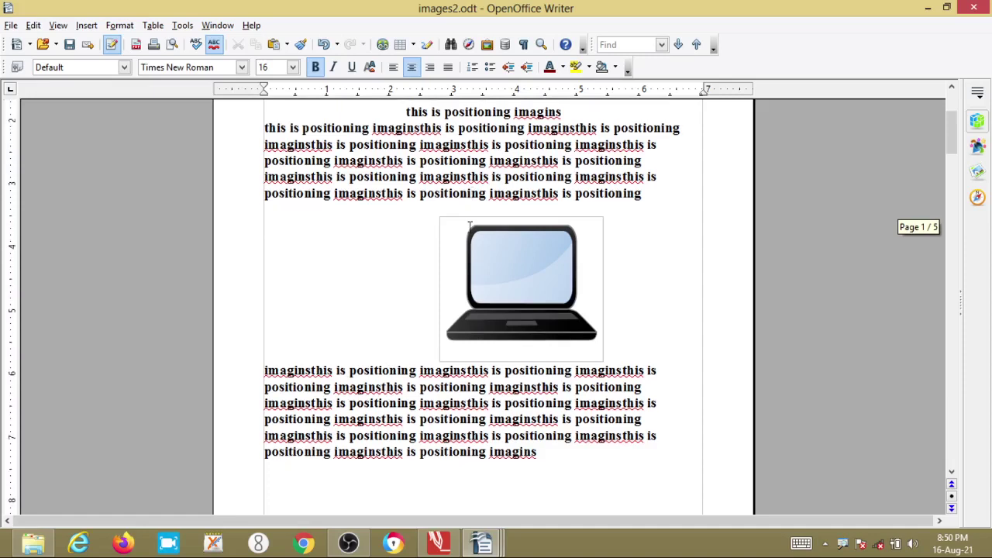
scroll(469, 225, "down", 3)
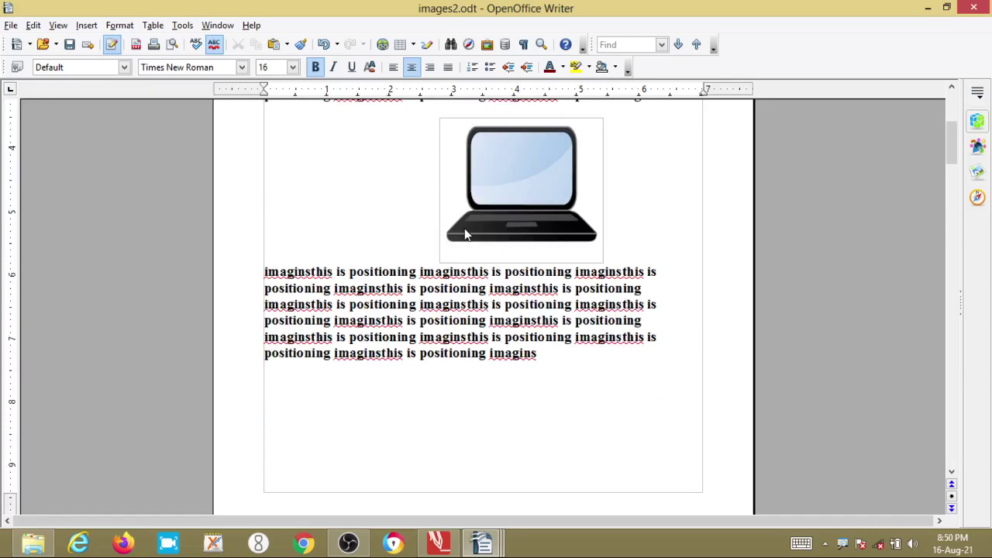
scroll(464, 228, "down", 9)
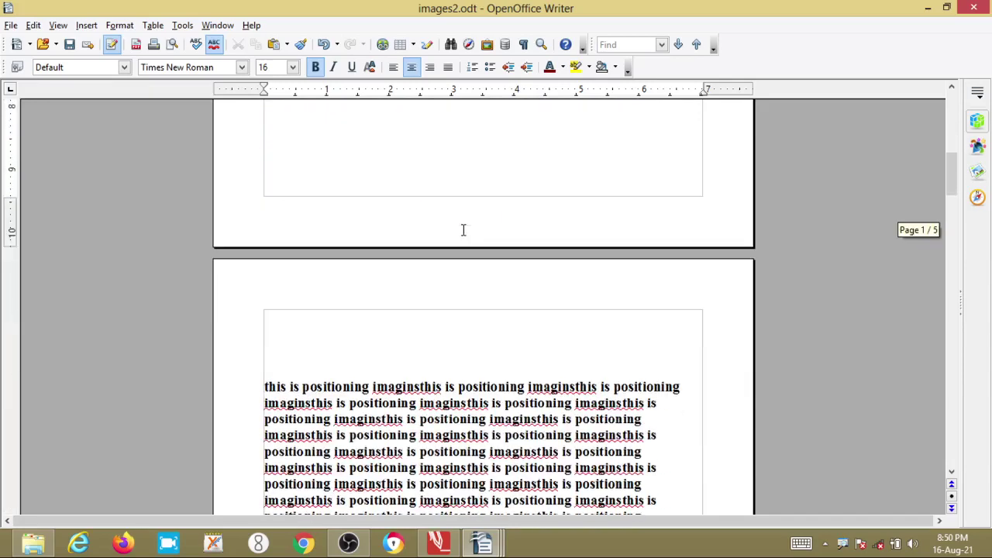
scroll(462, 230, "up", 5)
scroll(462, 238, "up", 12)
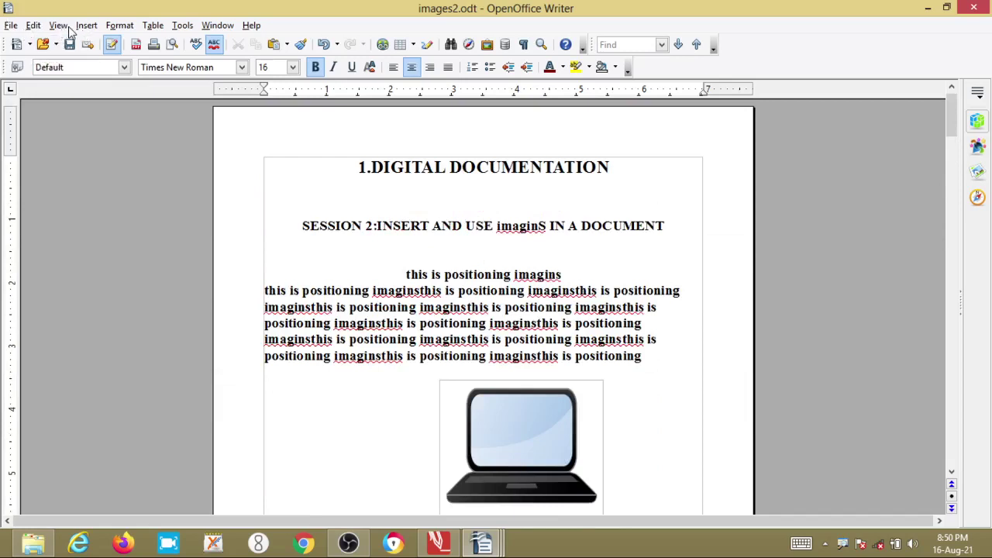
left_click(59, 25)
left_click(85, 271)
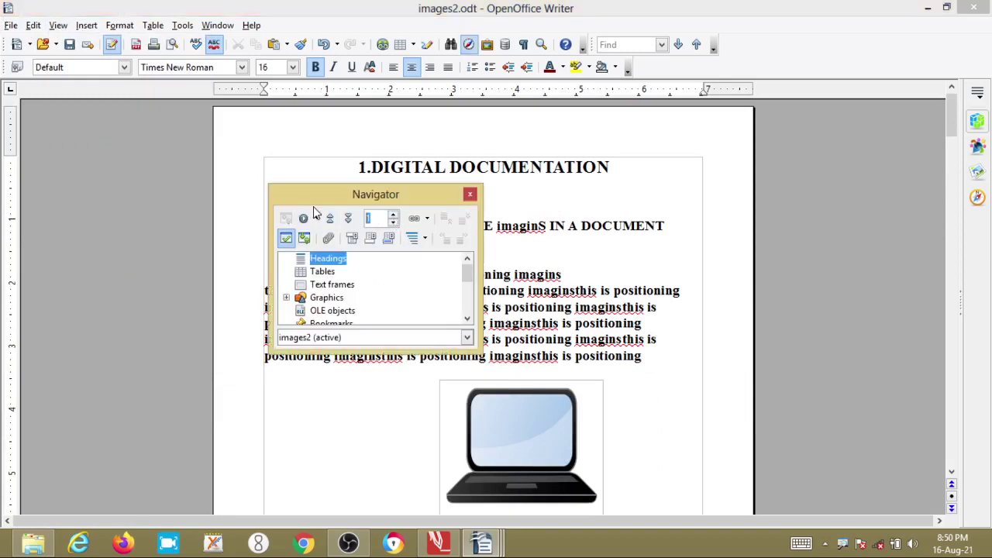
type("3")
key("Return")
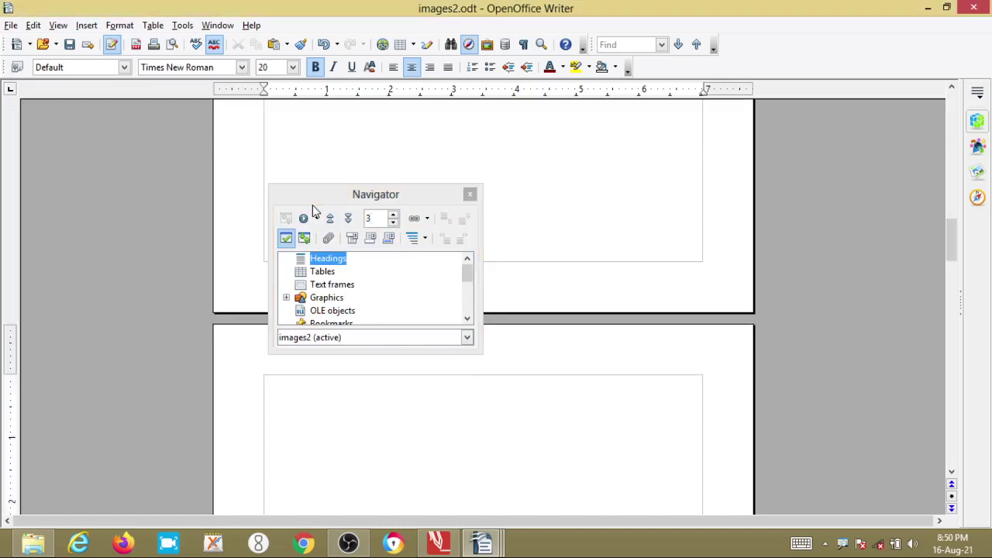
left_click(473, 195)
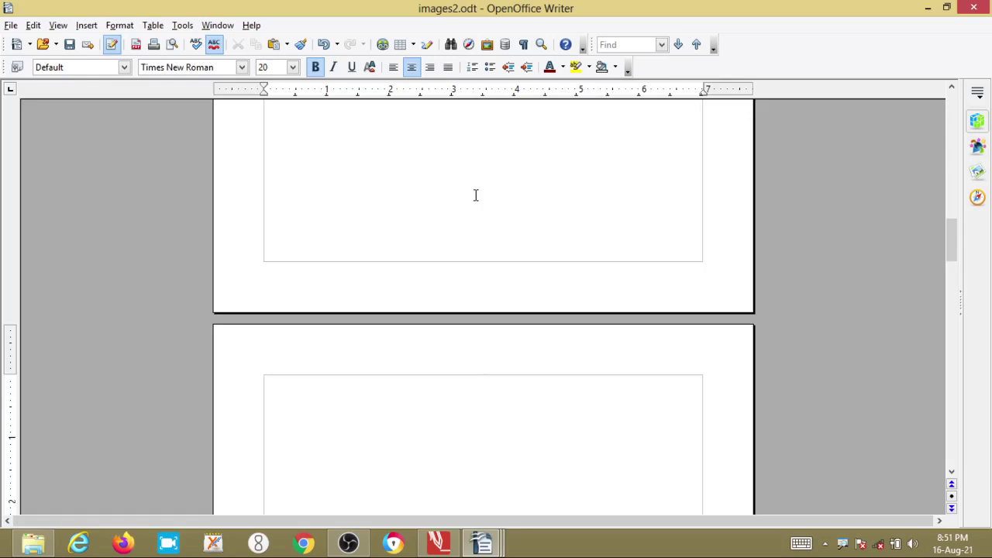
key("Tab")
left_click(355, 547)
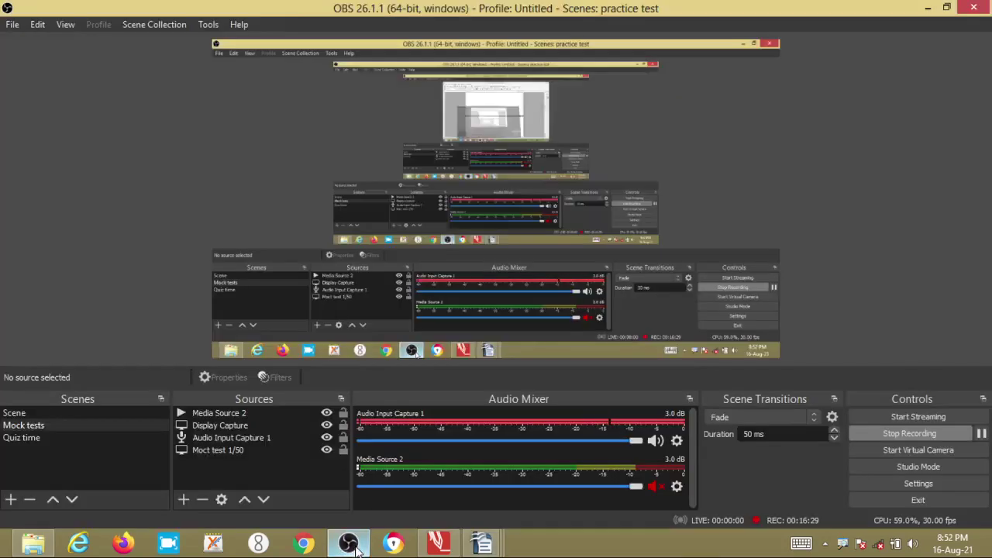
left_click(355, 547)
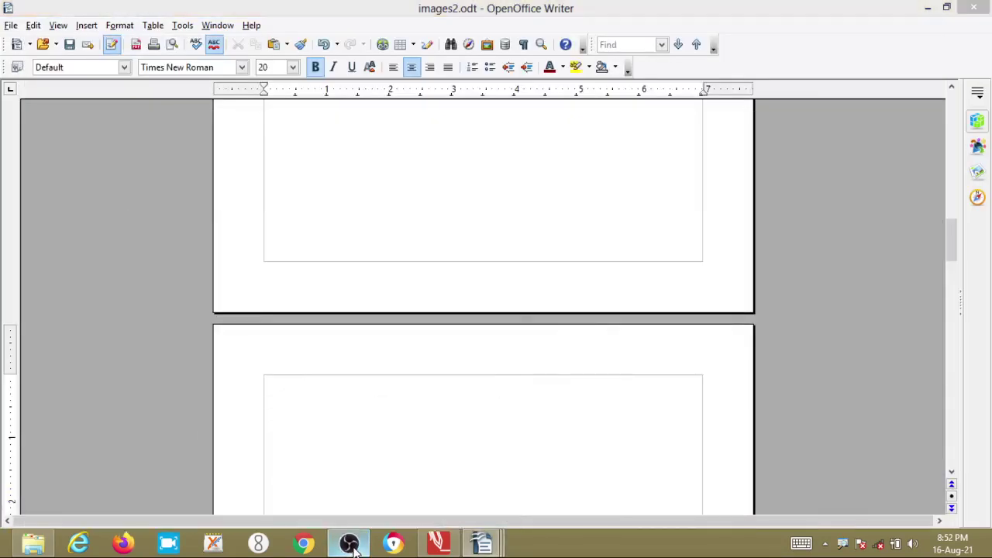
left_click(354, 545)
left_click(350, 546)
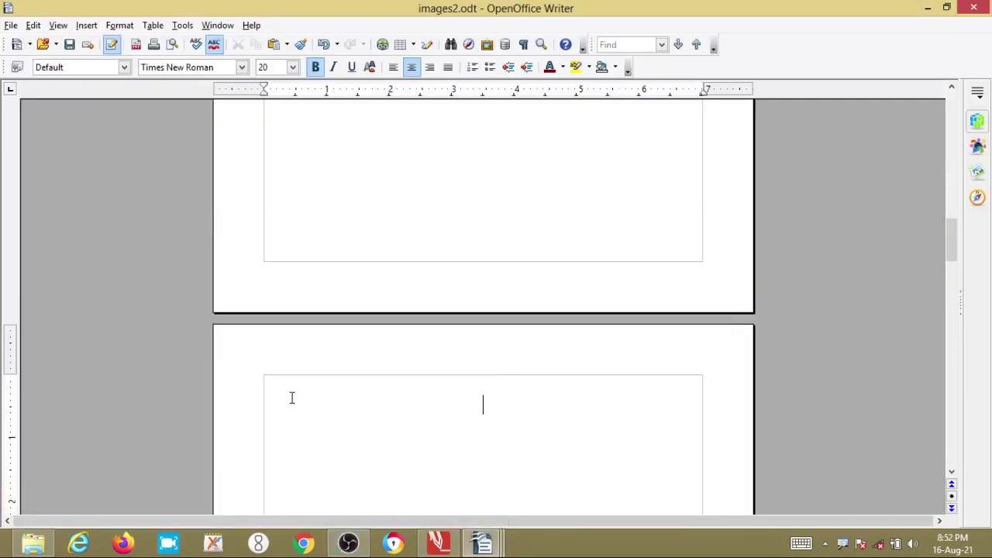
Step: Enter "az" on the second line of page 3 and turn on the display of nonprinting characters
type("az")
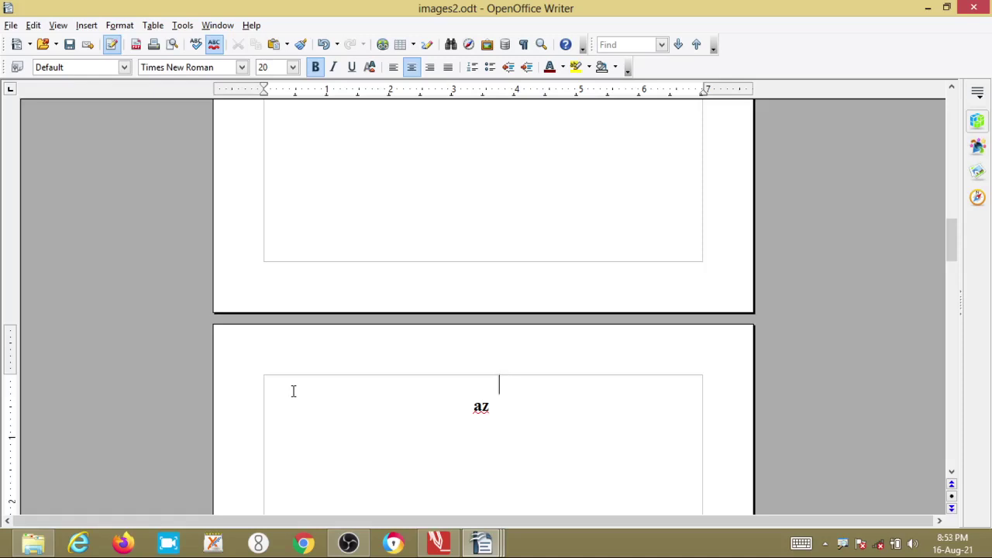
left_click(524, 45)
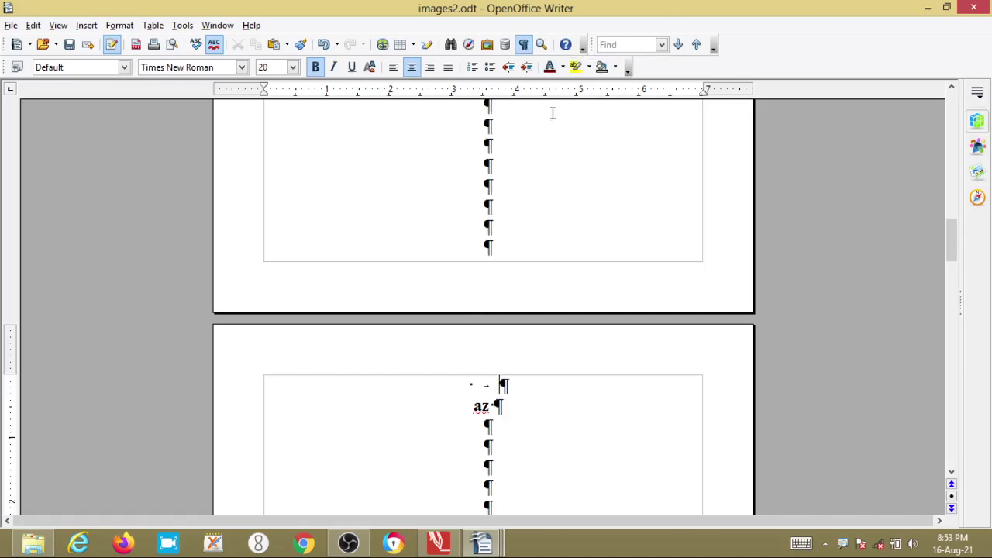
scroll(453, 419, "down", 3)
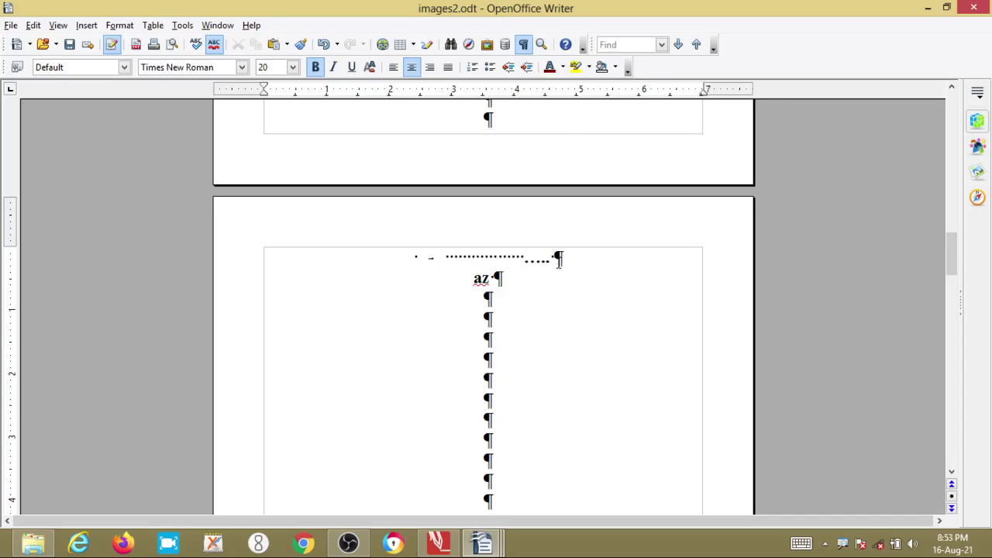
Step: Add spaces and a tab to the end of the dotted first line on page 3, and a space before "az"
type(".")
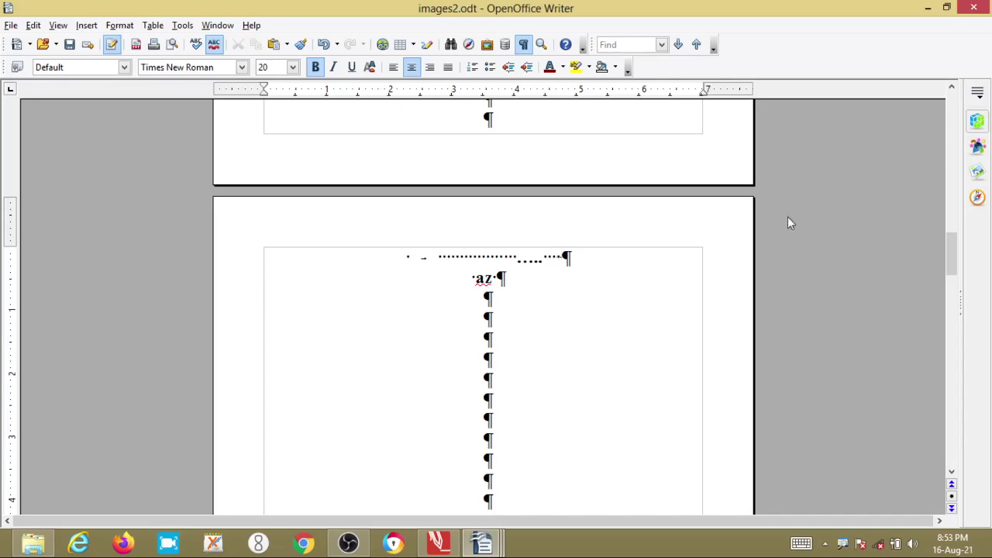
key("Tab")
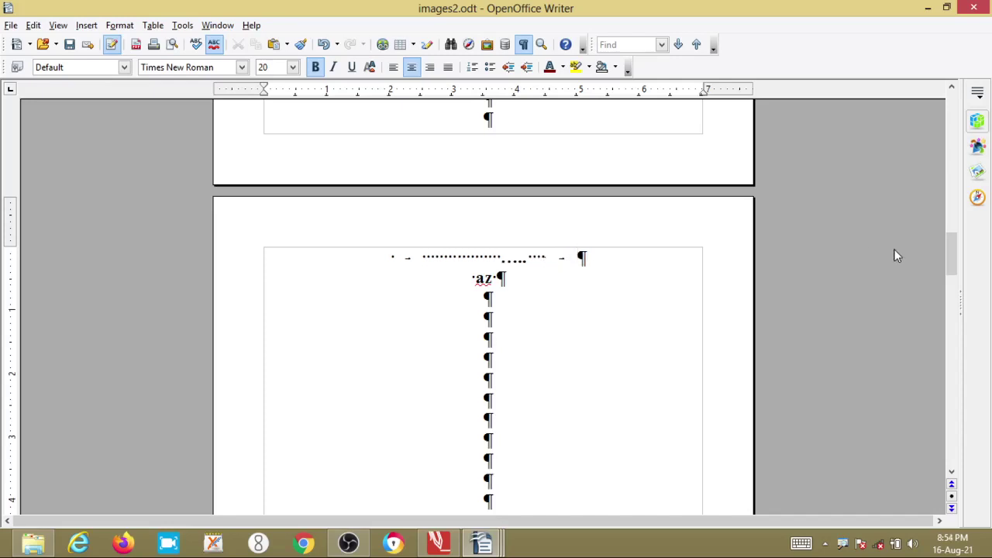
key("Right")
key("Down")
key("Up")
key("Up")
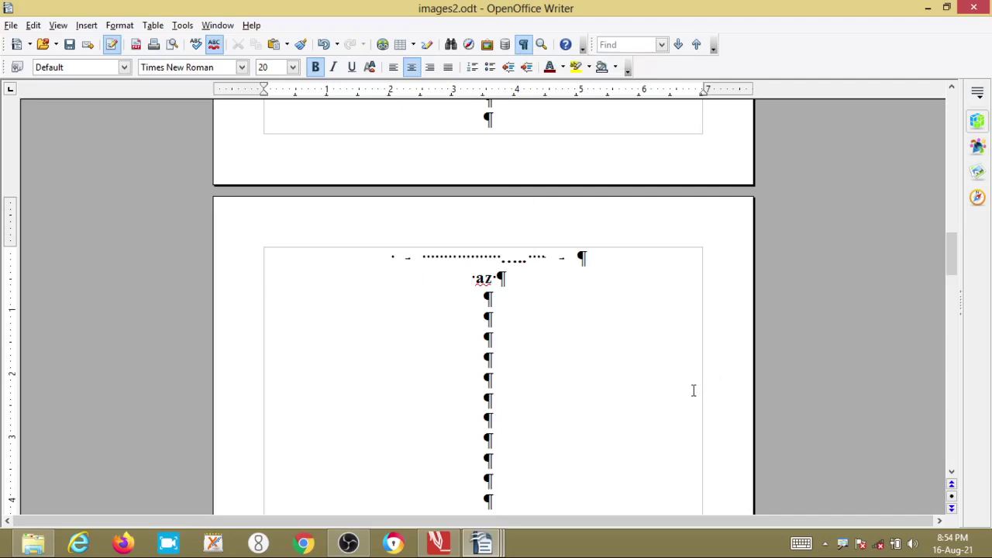
Step: Turn the display of nonprinting characters off and back on
left_click(524, 47)
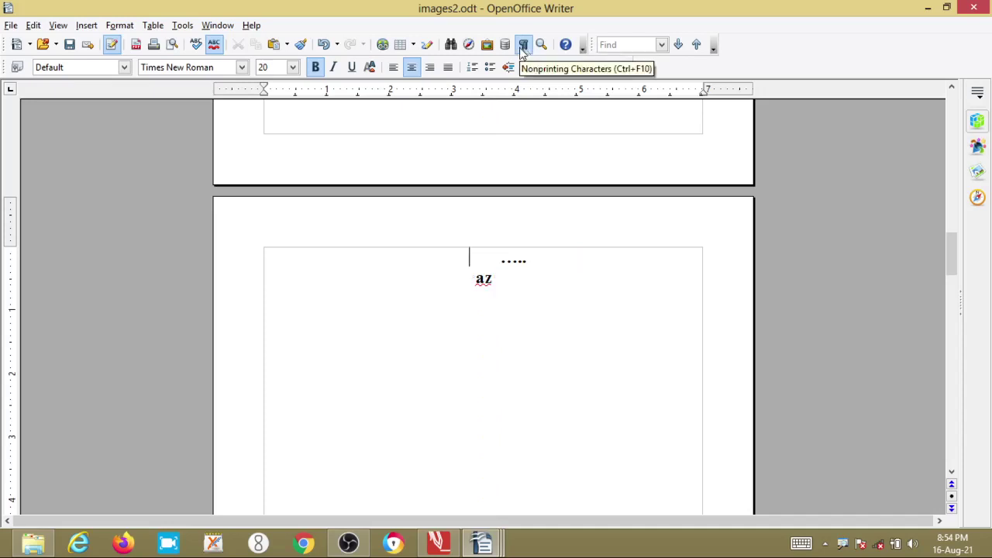
scroll(539, 264, "up", 3)
scroll(540, 264, "up", 12)
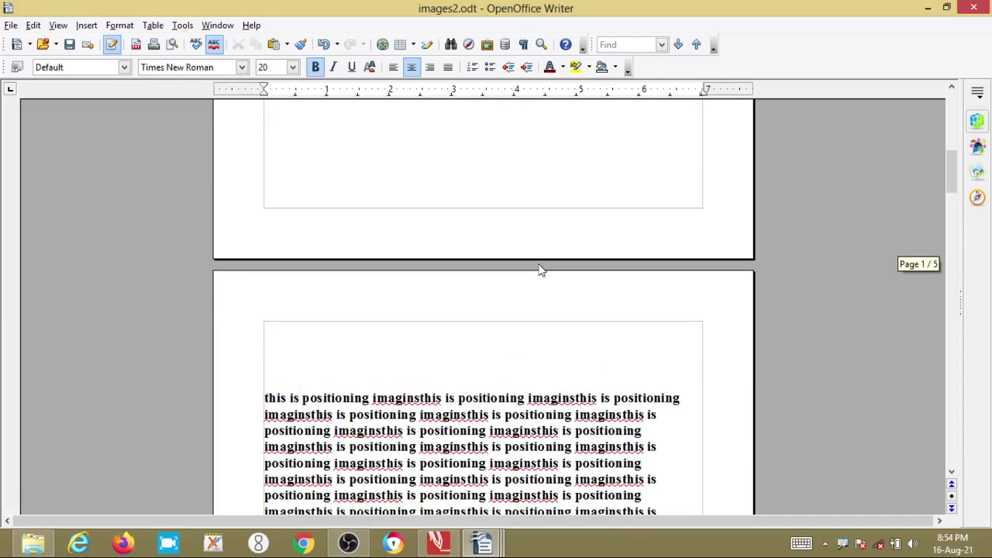
key("ctrl+F10")
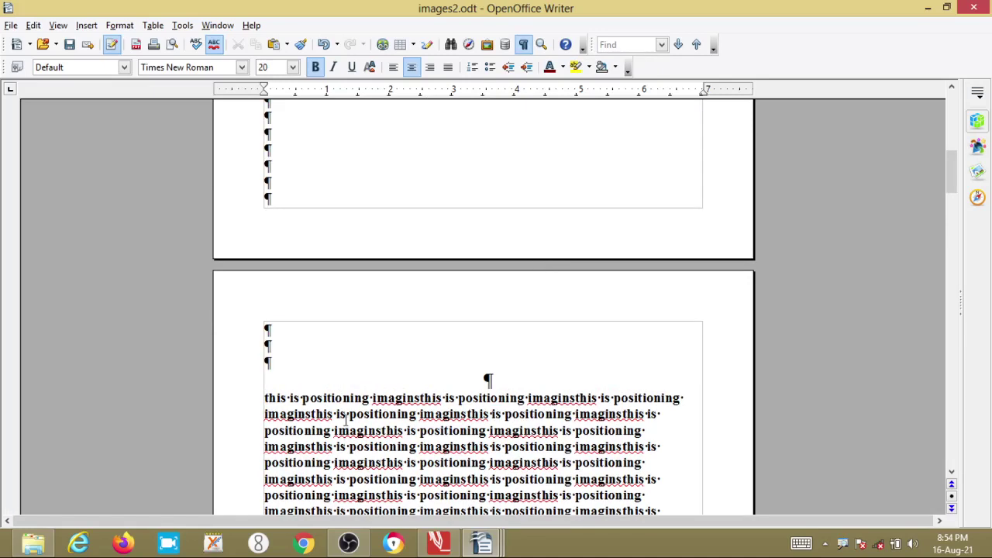
Step: Examine the space and paragraph marks on pages 1 and 2, from the main heading to the second Digital Documentation heading
scroll(346, 420, "up", 10)
scroll(334, 295, "up", 1)
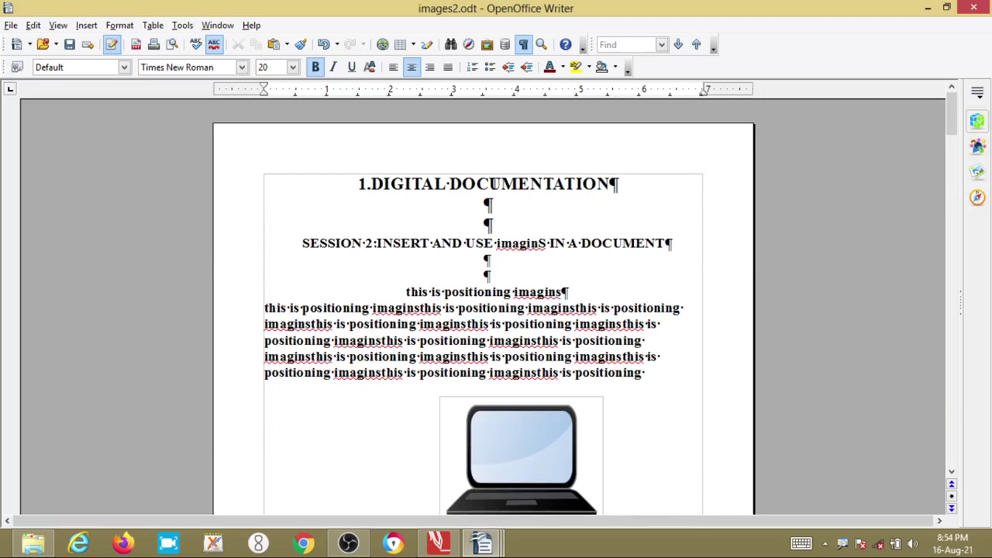
scroll(493, 186, "down", 2)
scroll(493, 186, "up", 2)
left_click(477, 219)
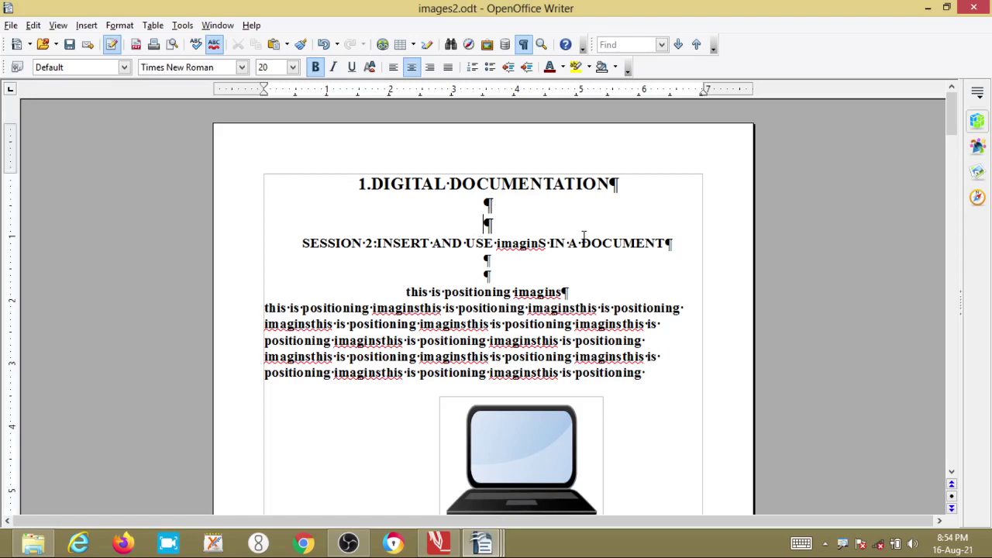
scroll(527, 232, "down", 1)
left_click(498, 228)
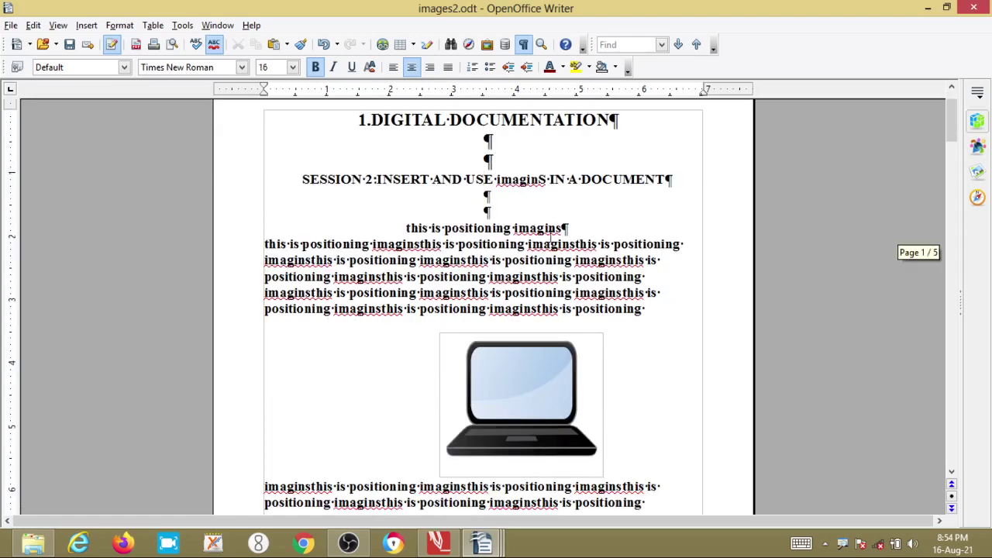
scroll(522, 244, "down", 5)
scroll(521, 249, "down", 7)
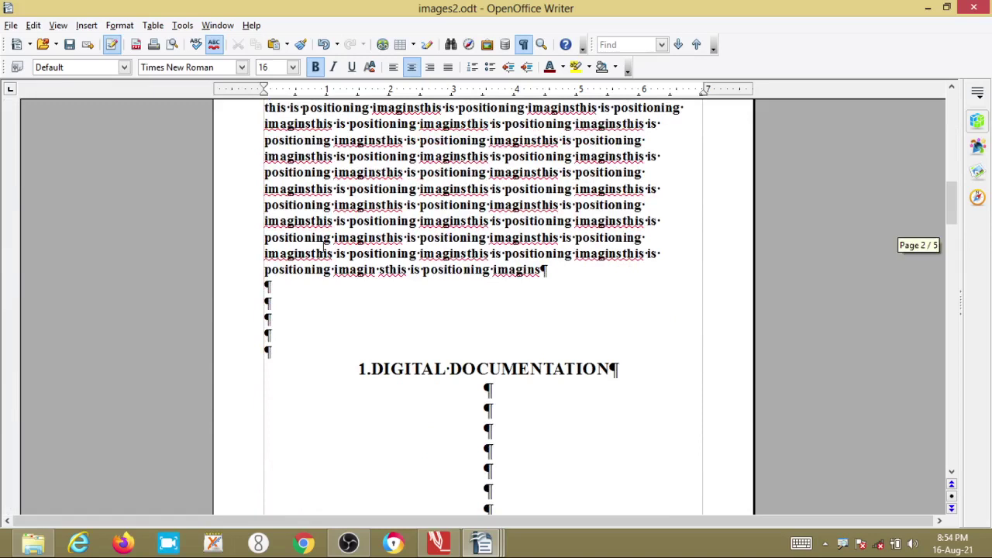
scroll(324, 246, "down", 2)
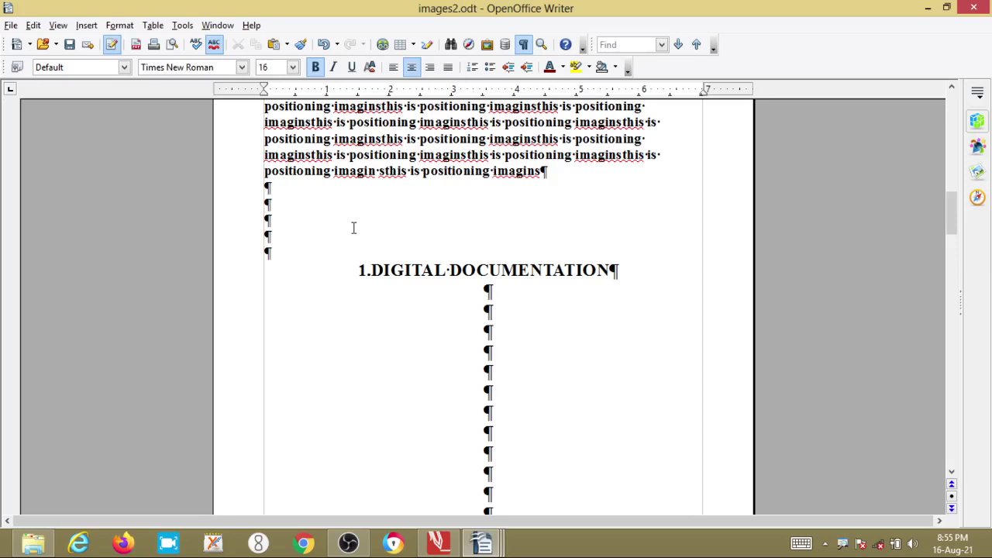
left_click(350, 544)
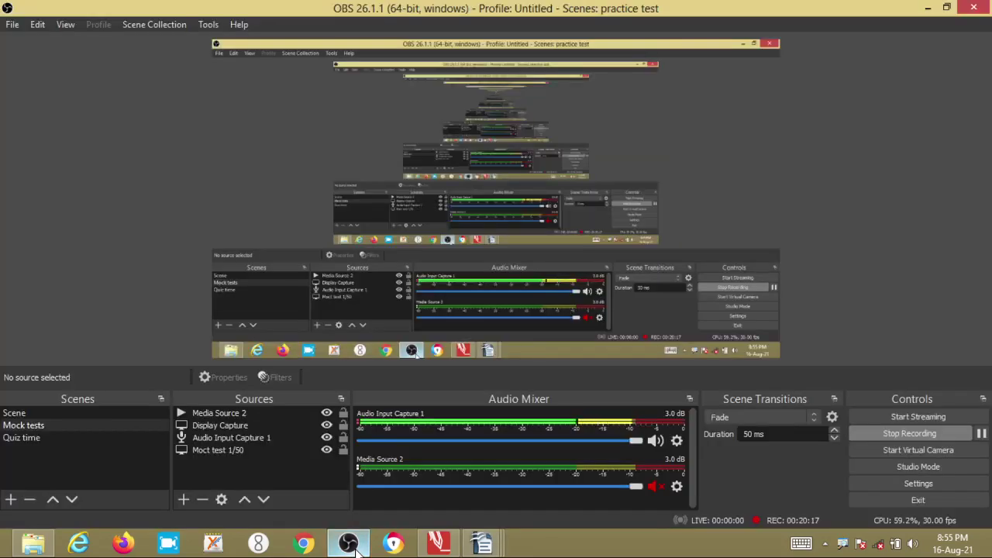
left_click(356, 548)
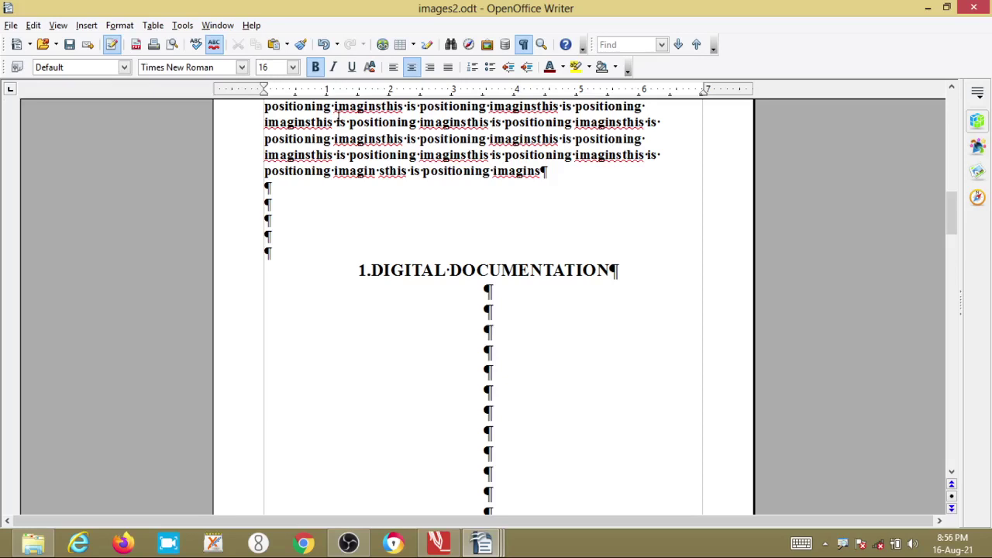
Step: Replace the "s" in the first "imaginsthis" of the page 2 paragraph with a space
scroll(279, 284, "up", 5)
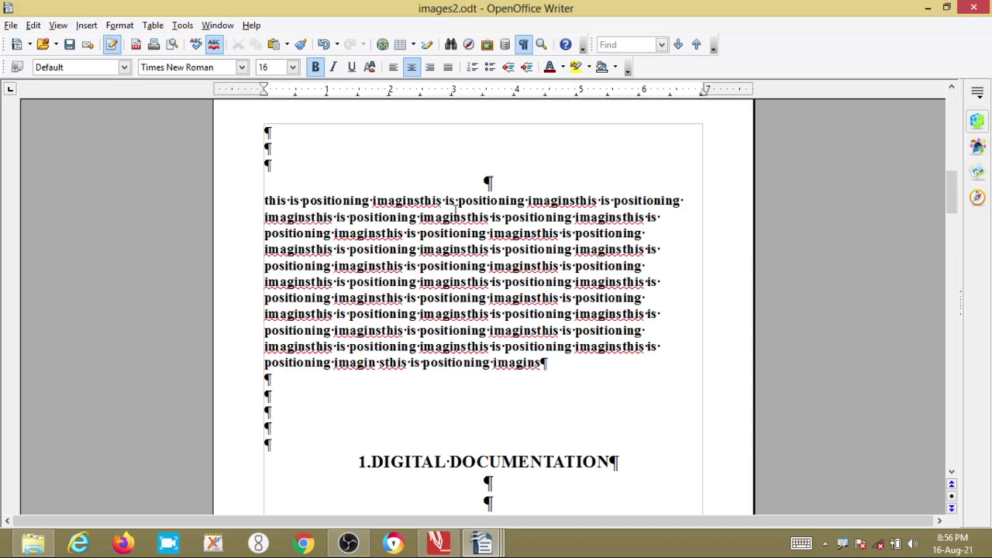
left_click(415, 202)
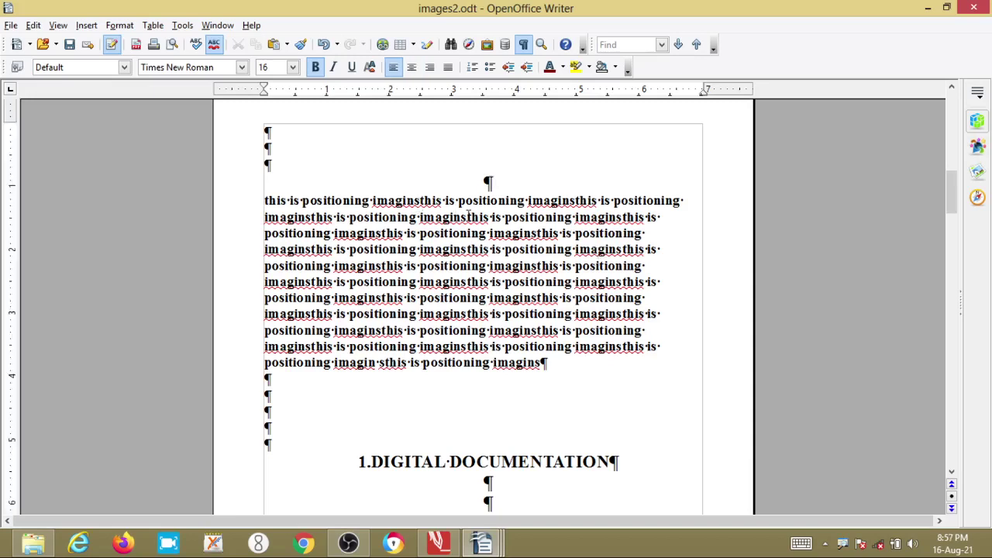
key("Right")
key("BackSpace")
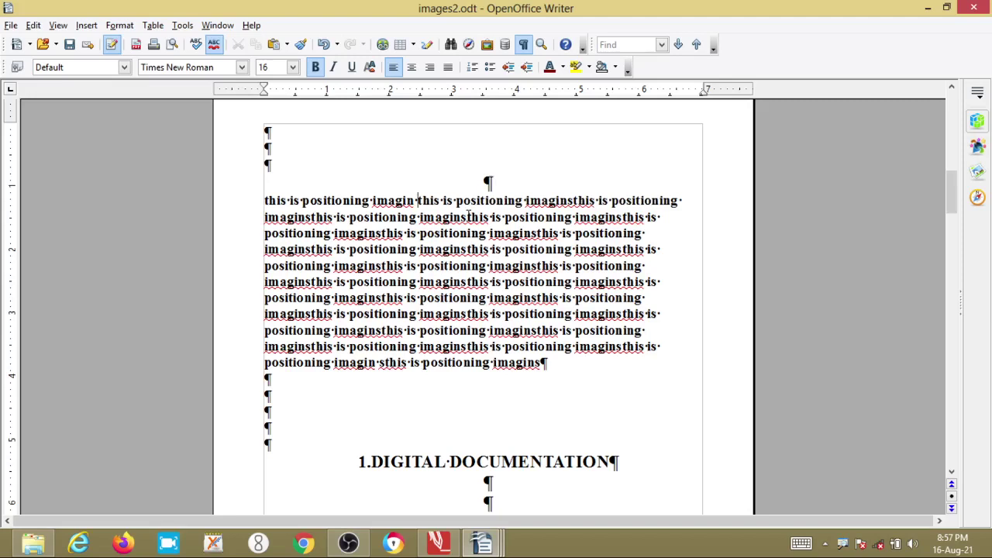
Step: Turn off the display of nonprinting characters and complete "imagin" as "imagine" in the paragraph's first line
key("ctrl+F12")
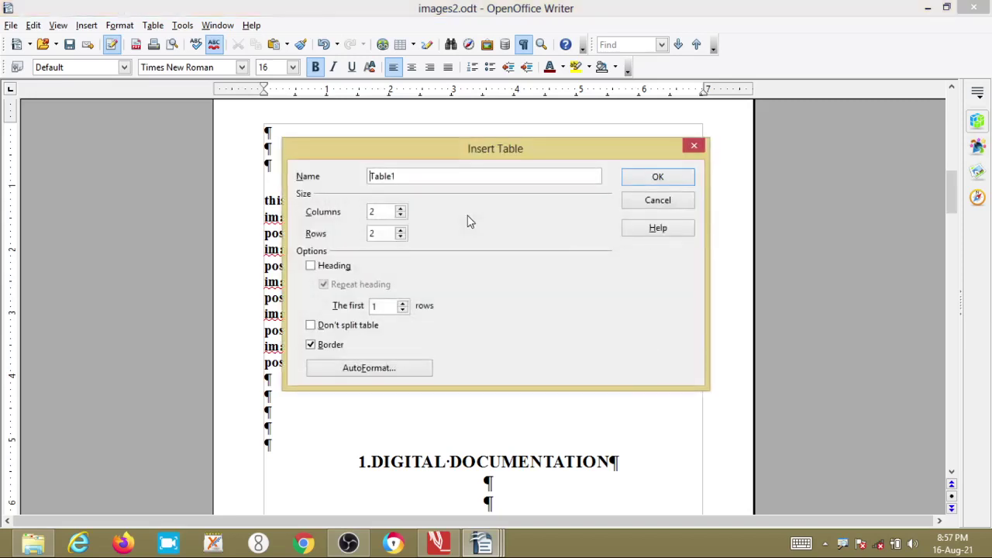
left_click(695, 146)
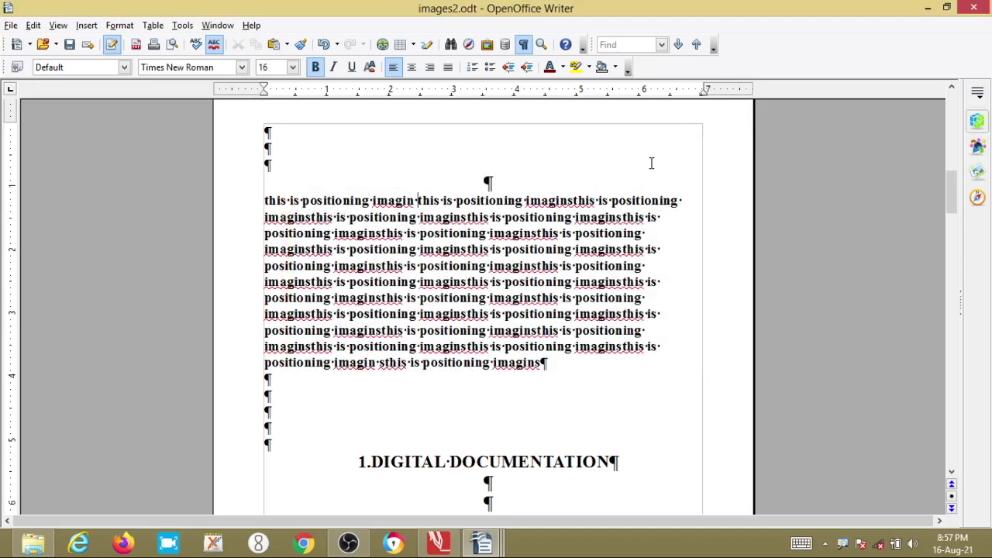
key("ctrl+F10")
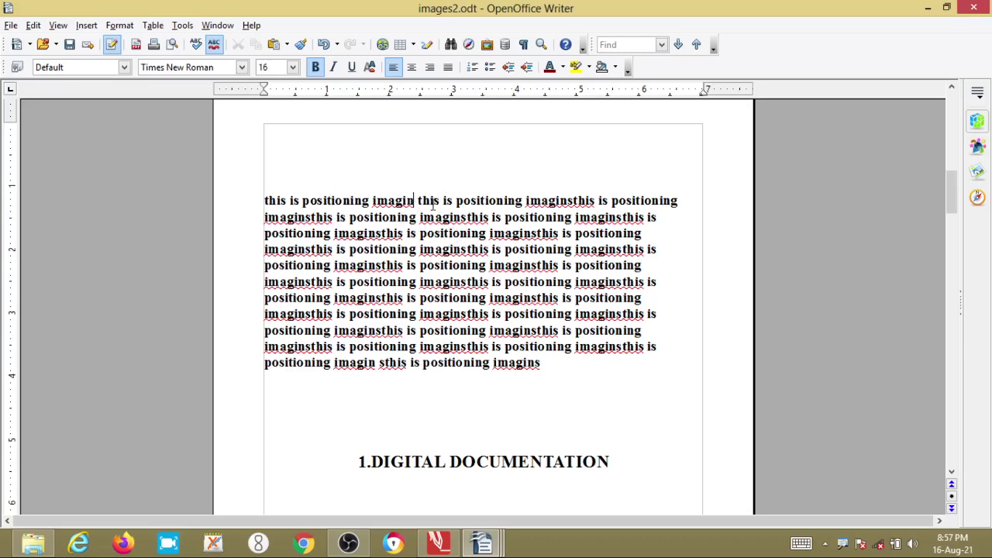
type("e")
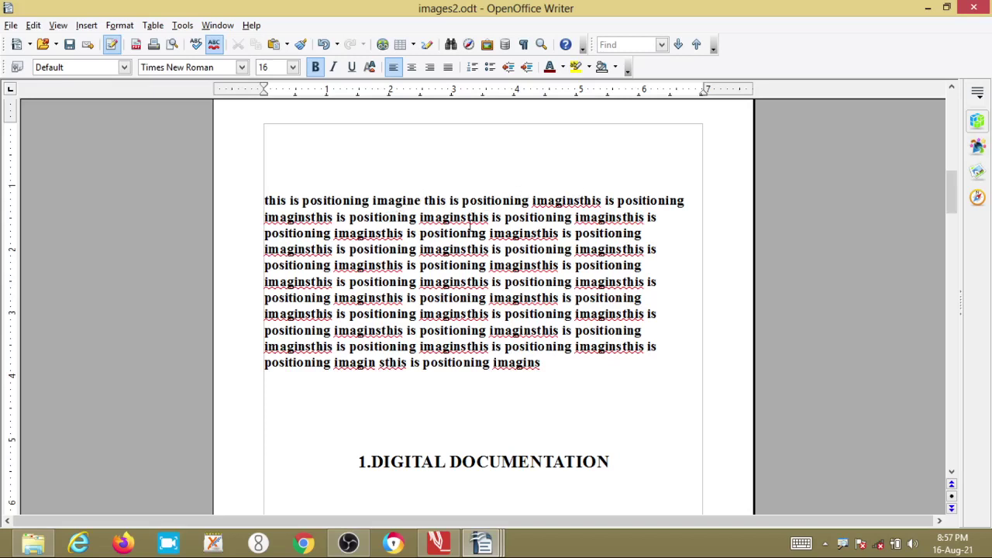
Step: Misspell the page 2 heading by deleting the second "I" of "DIGITAL" and inserting a backslash and space before the "L"
scroll(470, 225, "down", 6)
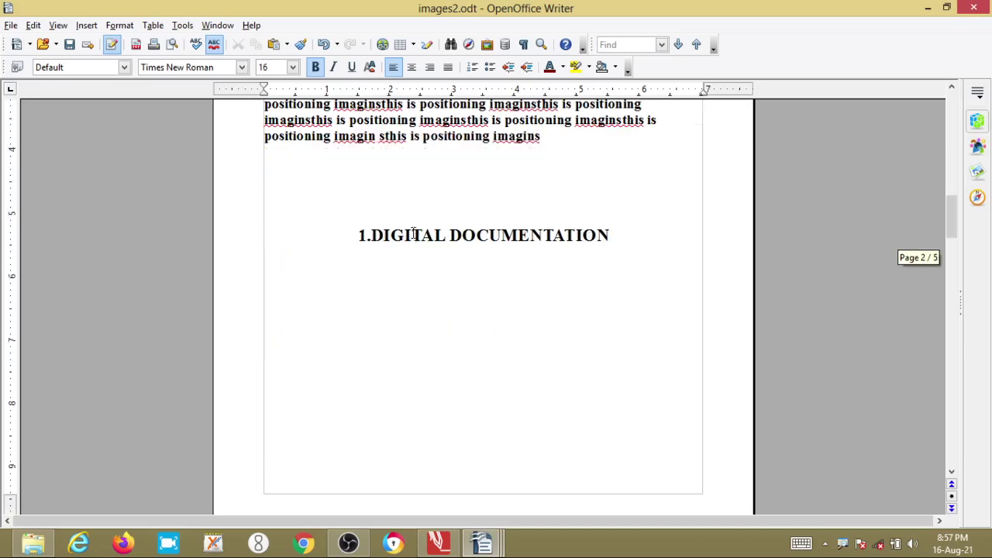
left_click(413, 234)
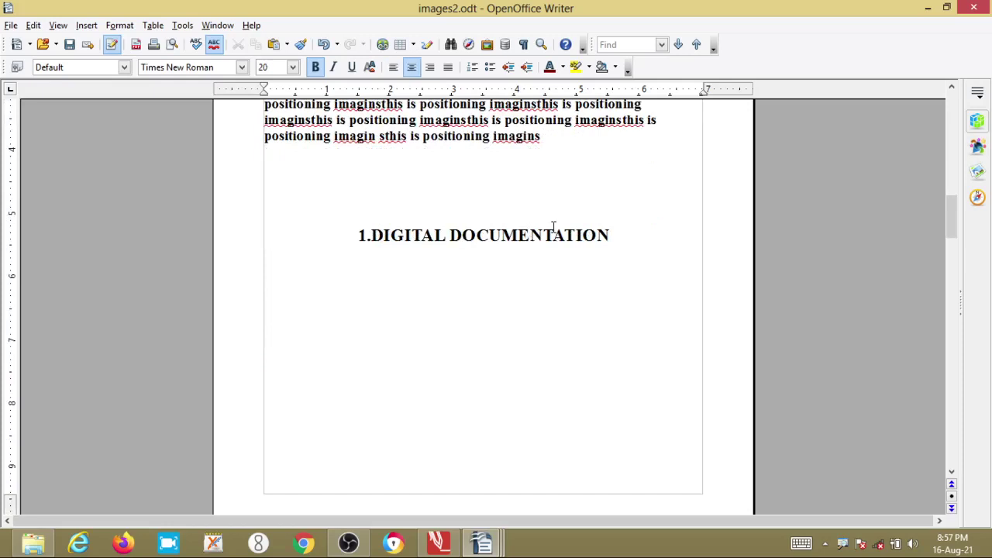
key("BackSpace")
left_click(448, 235)
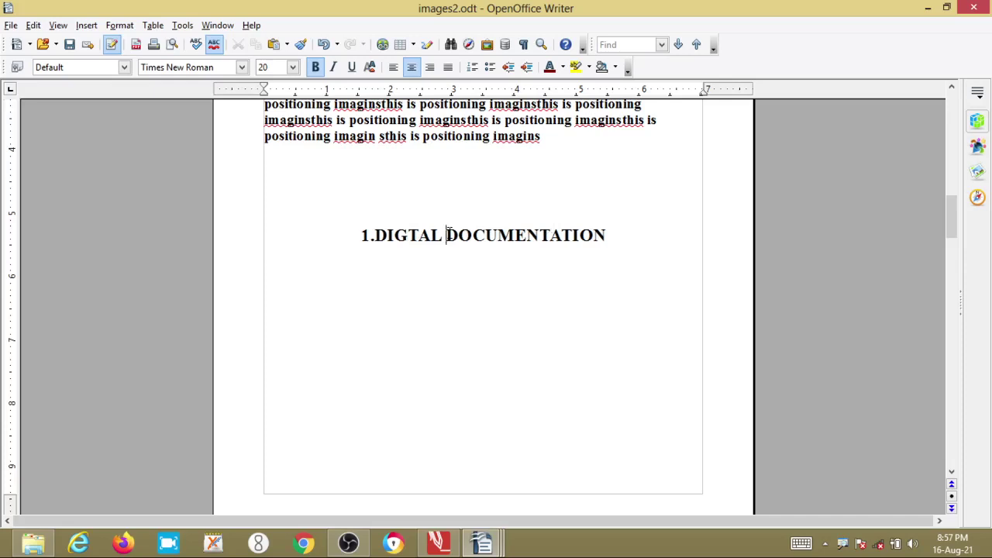
left_click(428, 235)
type("I")
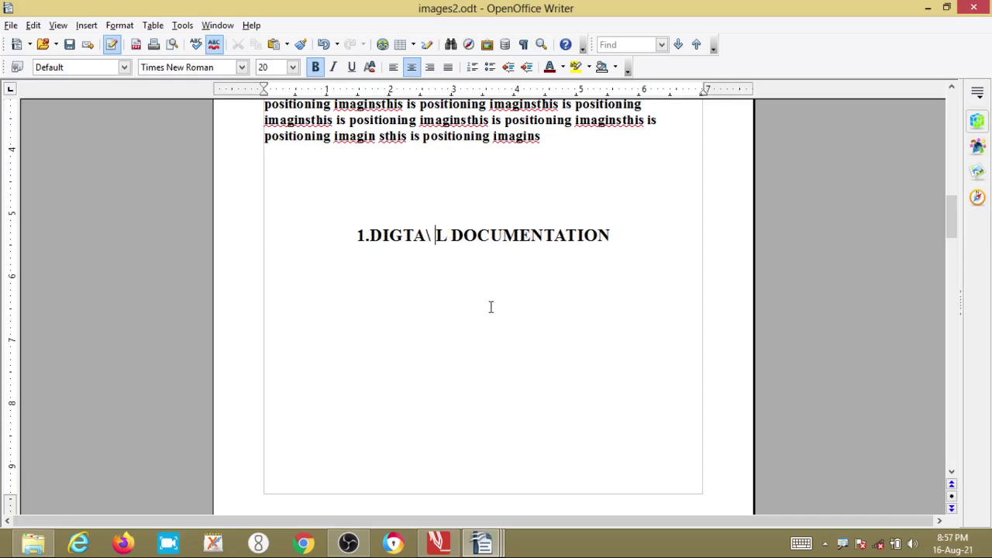
Step: Add the misspelled word "appl" on a new line below the page 2 heading
left_click(617, 228)
key("Return")
type("appl")
Step: Start the Spelling and Grammar check with English (USA) as the text language
scroll(505, 267, "up", 1)
scroll(505, 268, "up", 5)
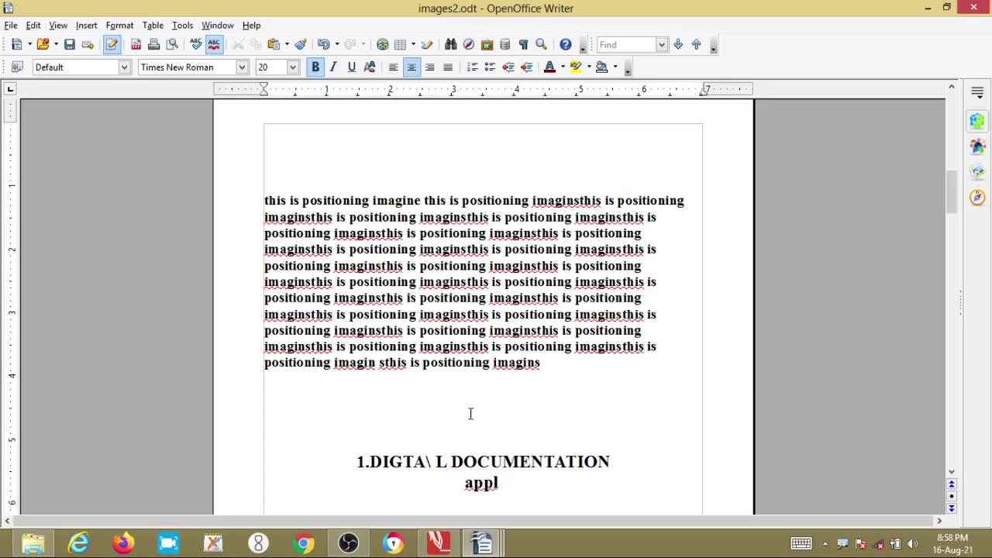
left_click(183, 26)
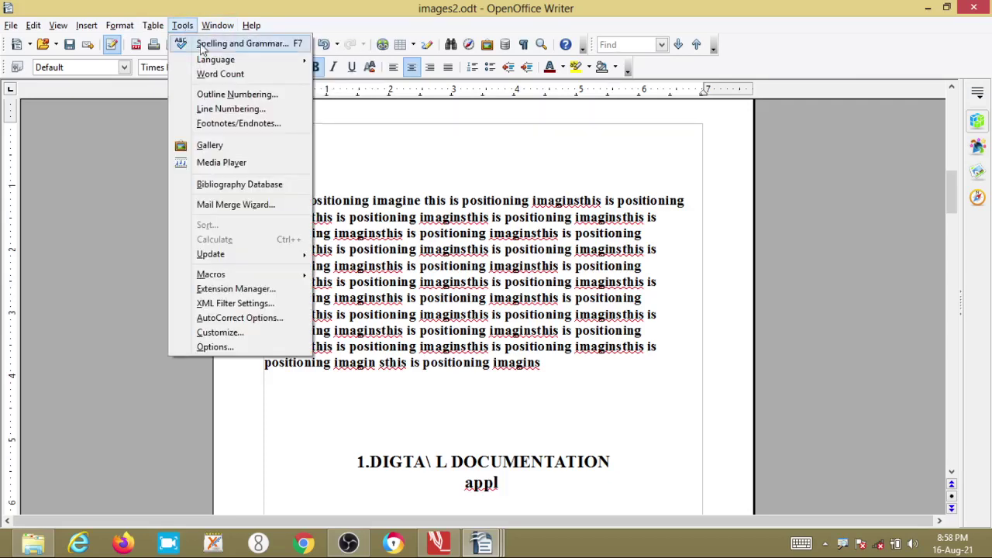
left_click(202, 44)
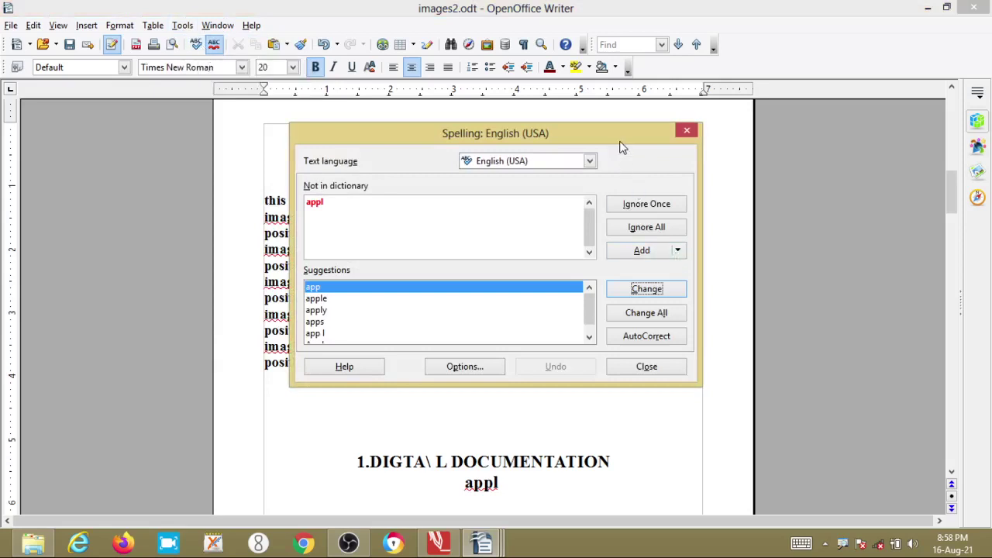
left_click_drag(619, 137, 917, 88)
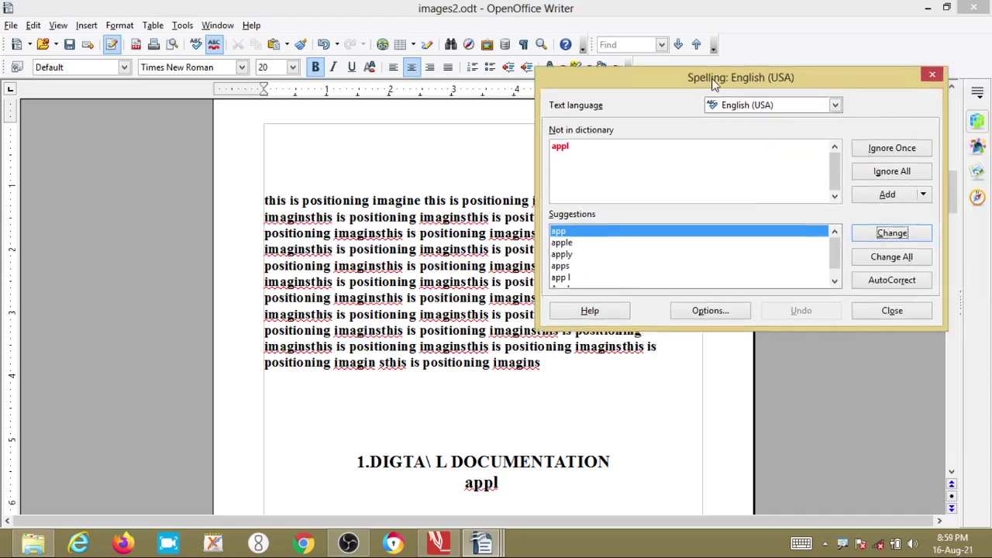
left_click_drag(783, 87, 473, 102)
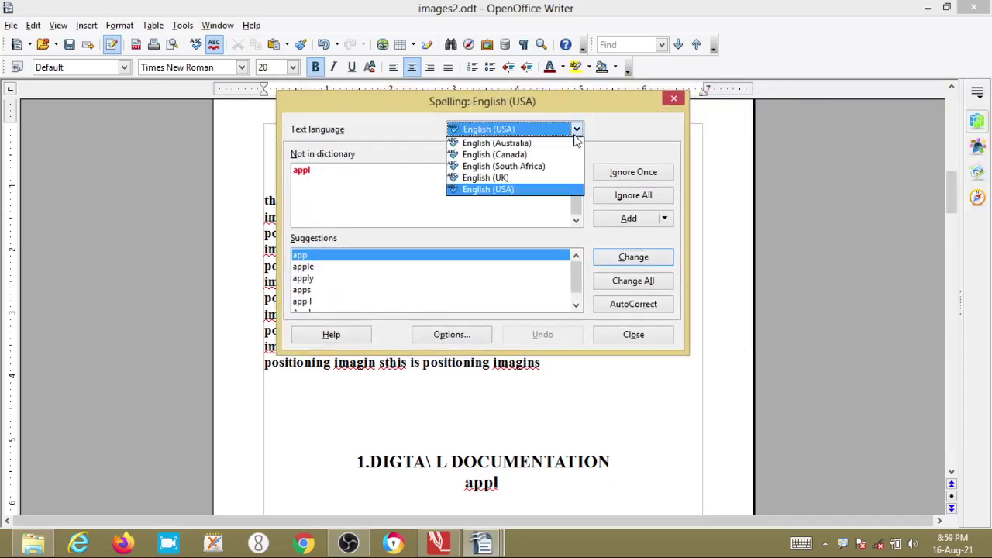
left_click(486, 190)
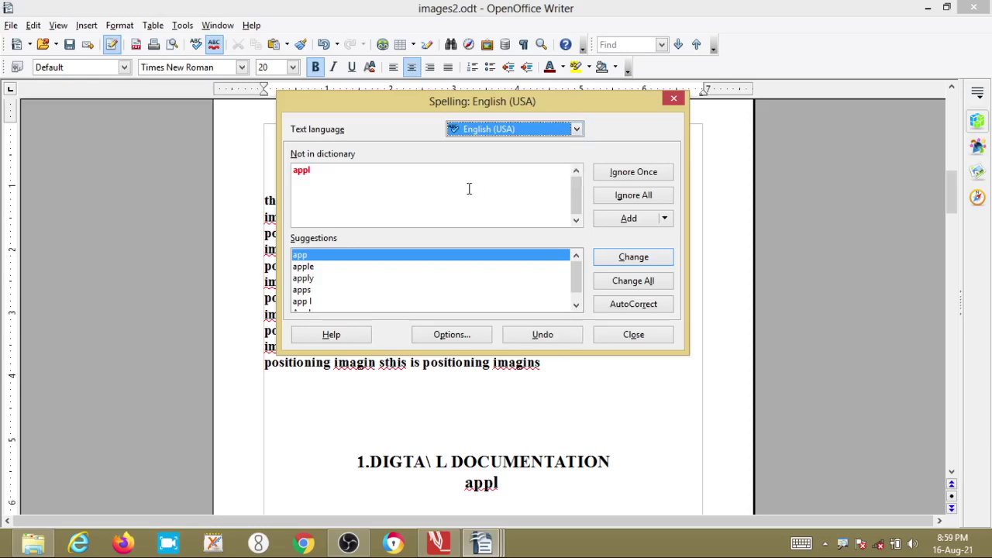
Step: Review the suggestions for the misspelled word "appl", change it to "apply", and close the spelling check
left_click(349, 177)
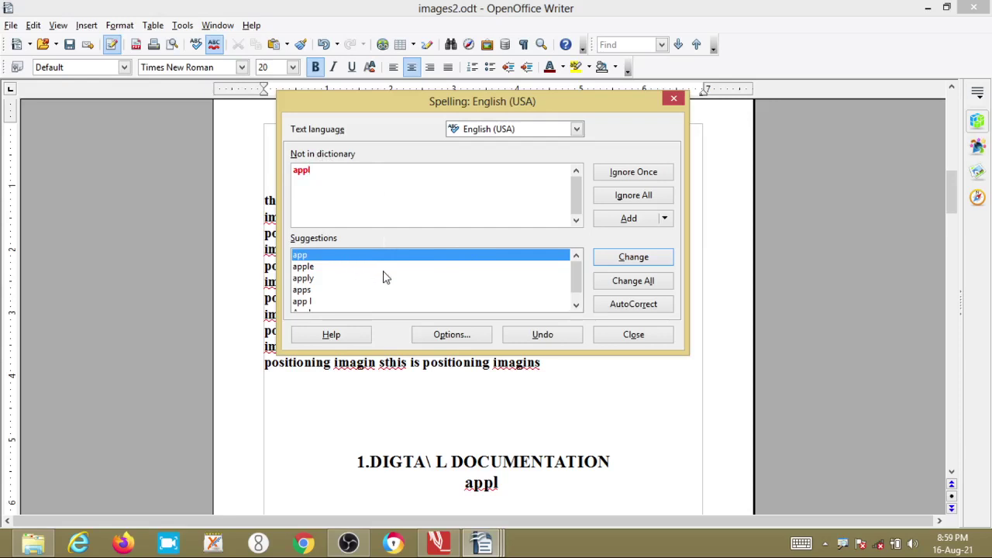
scroll(386, 277, "down", 1)
scroll(386, 278, "up", 1)
scroll(324, 257, "down", 1)
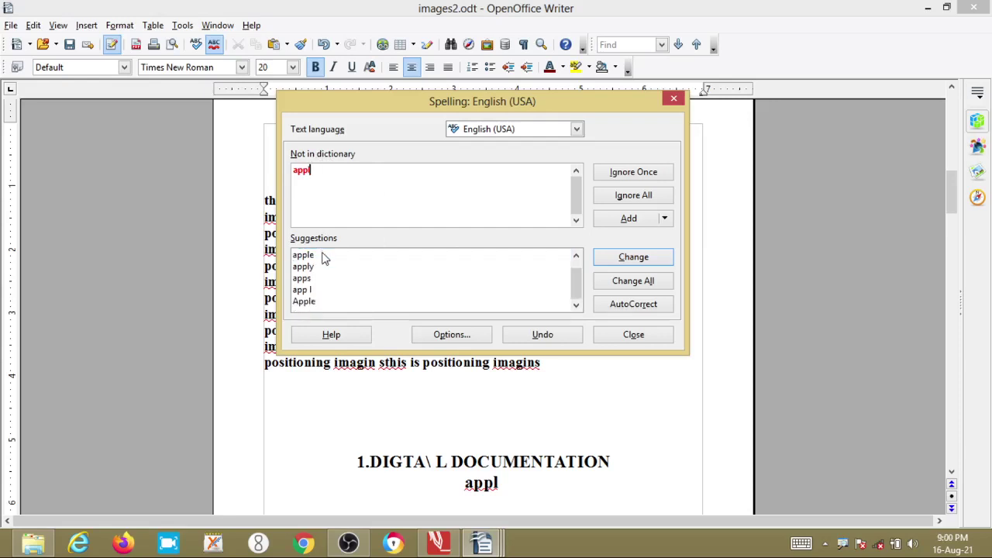
scroll(324, 255, "up", 1)
scroll(301, 283, "down", 1)
scroll(357, 256, "up", 1)
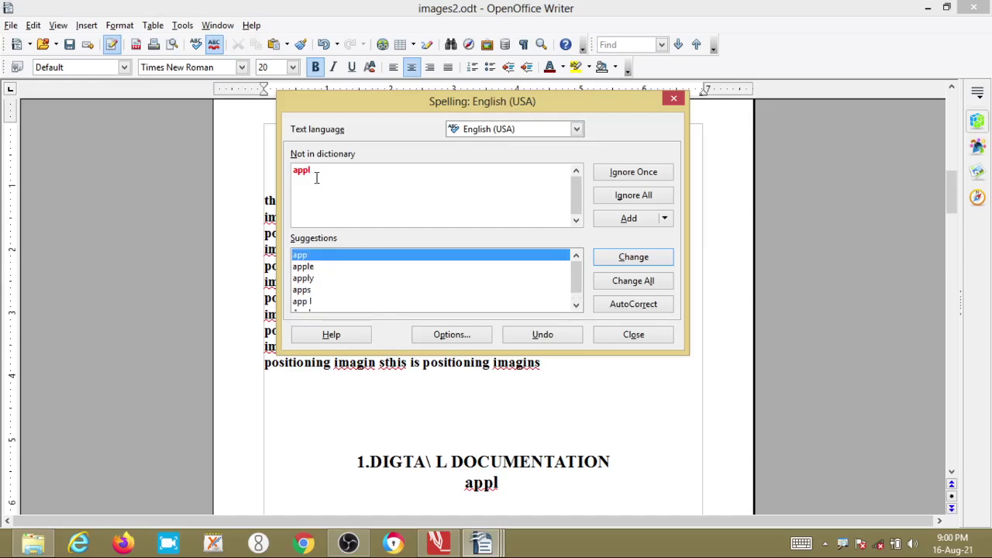
left_click(310, 278)
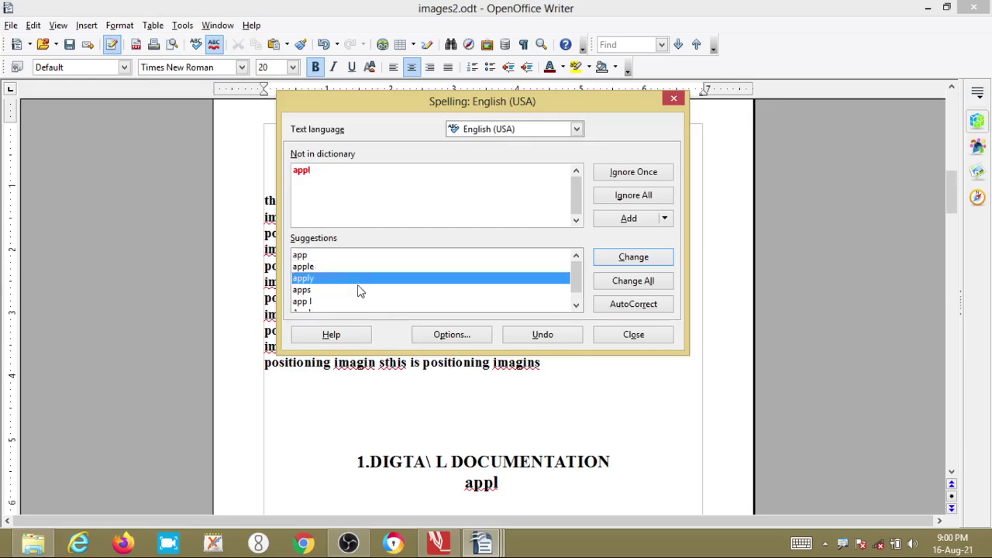
scroll(311, 281, "down", 1)
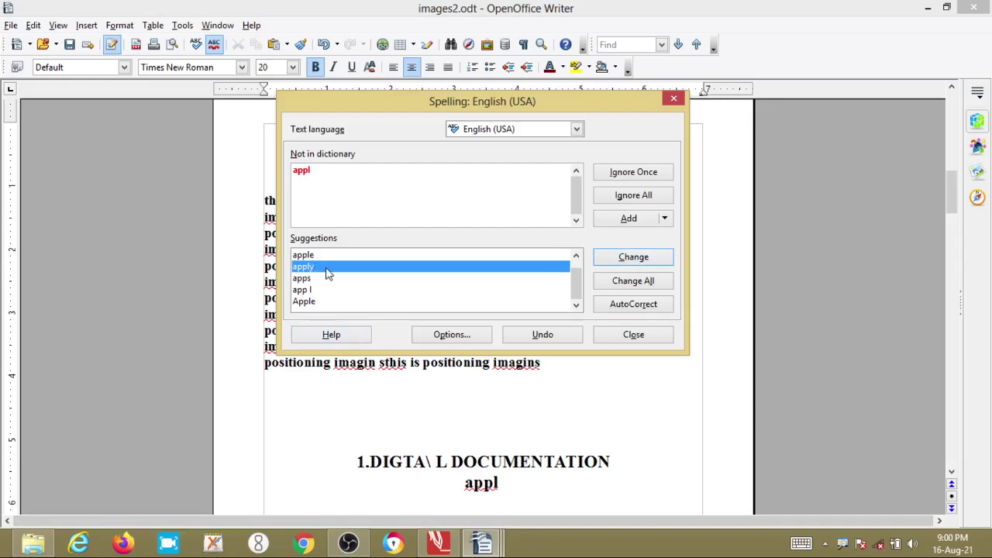
left_click(645, 259)
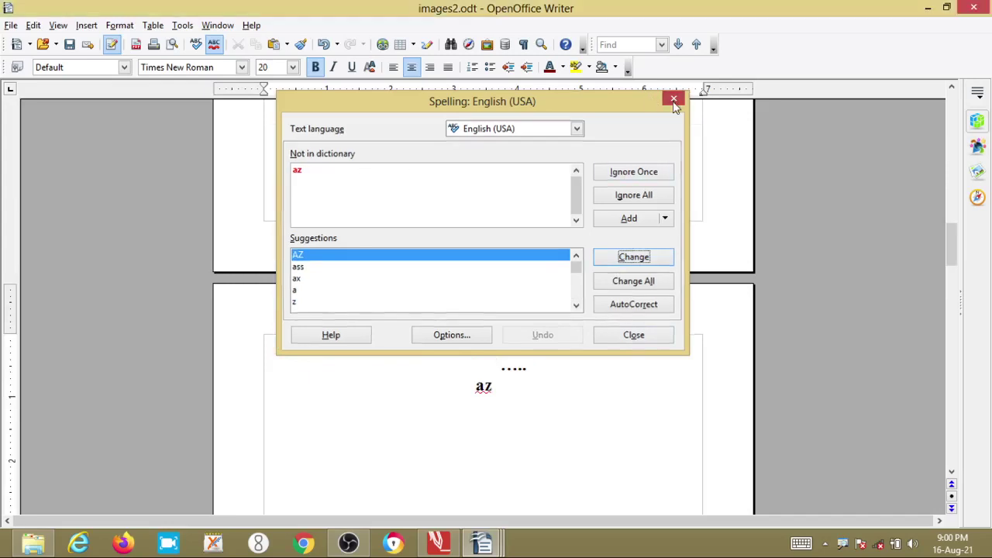
left_click(676, 100)
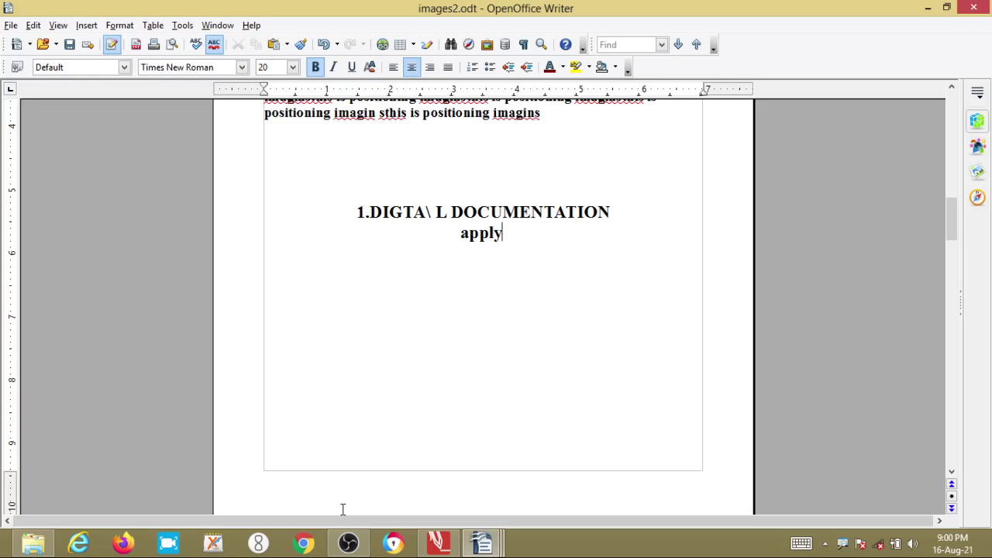
key("XF86AudioRaiseVolume")
key("ctrl+F7")
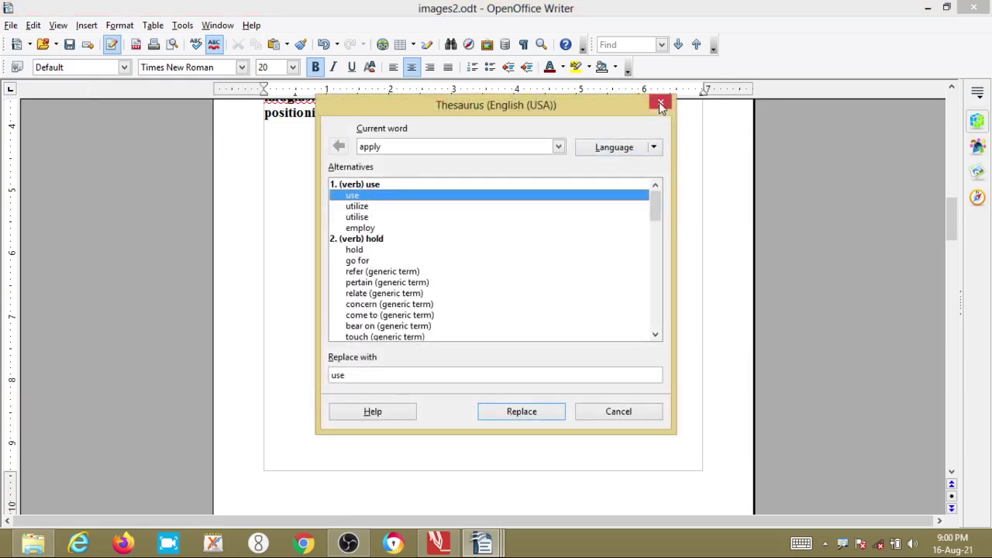
left_click(660, 104)
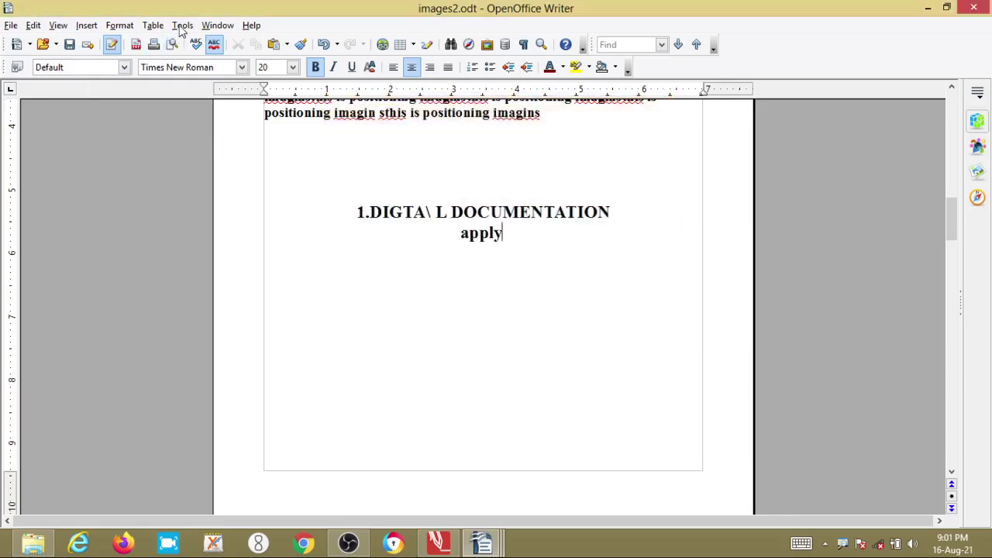
Step: Run the Spelling and Grammar check again, ignore all occurrences of "az", and decline to continue from the beginning of the document
left_click(182, 25)
left_click(220, 47)
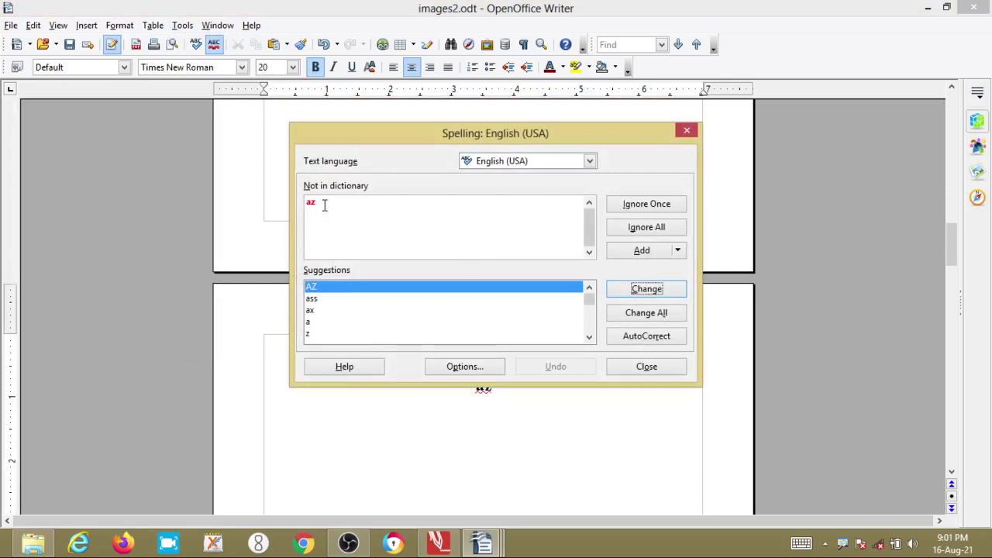
scroll(331, 307, "down", 2)
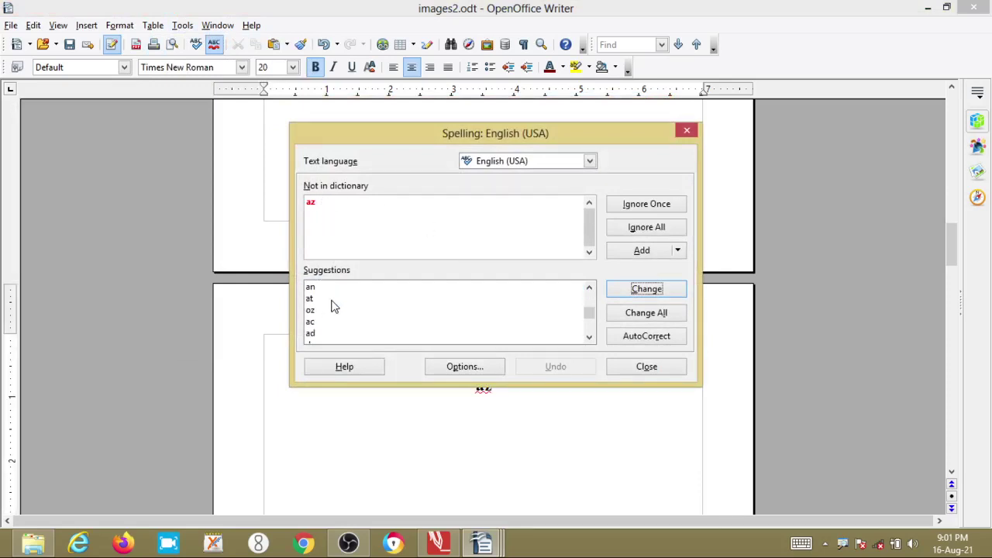
scroll(332, 306, "down", 2)
scroll(323, 324, "up", 4)
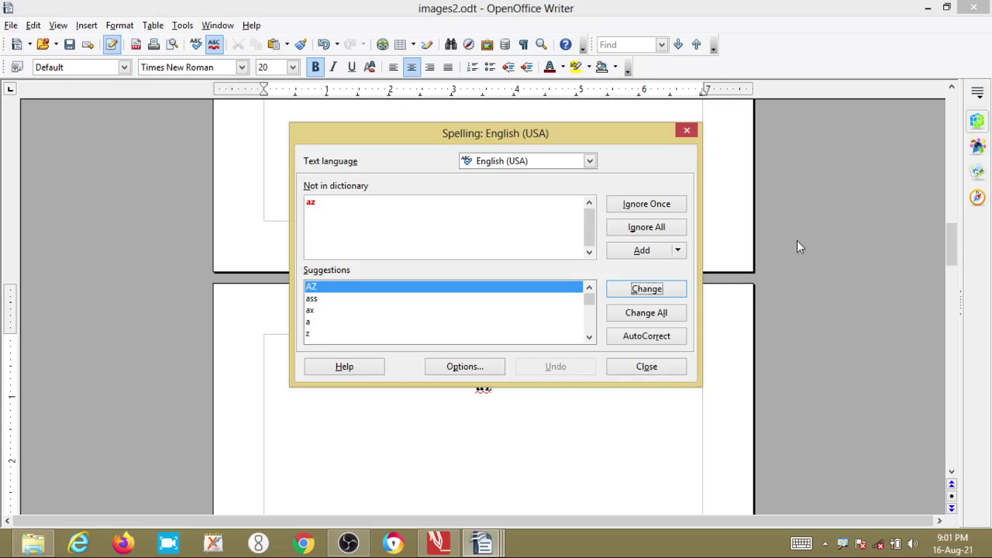
left_click(646, 229)
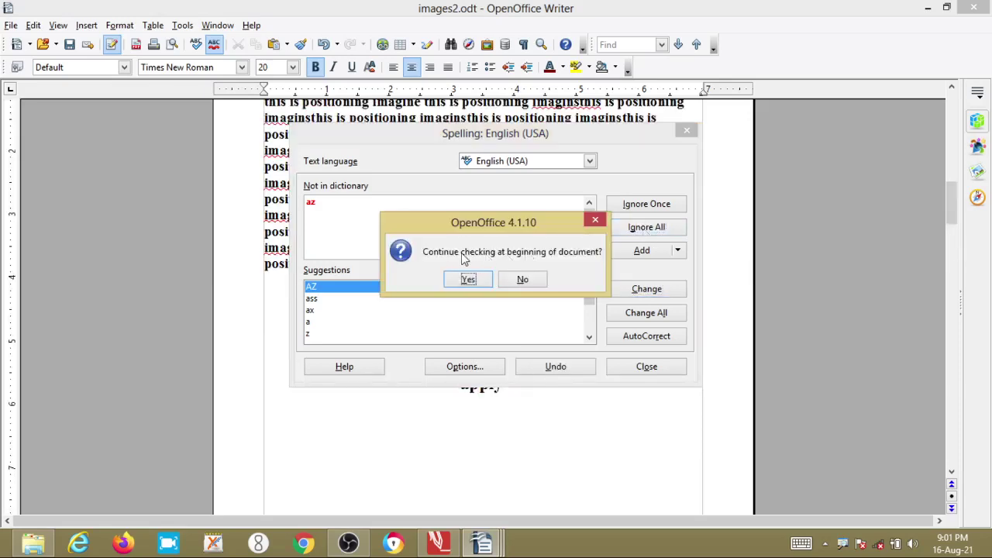
left_click(525, 282)
Step: Toggle AutoSpellcheck off, on, and off again to show its effect on the wavy underlines in the page 1 text
scroll(529, 283, "up", 10)
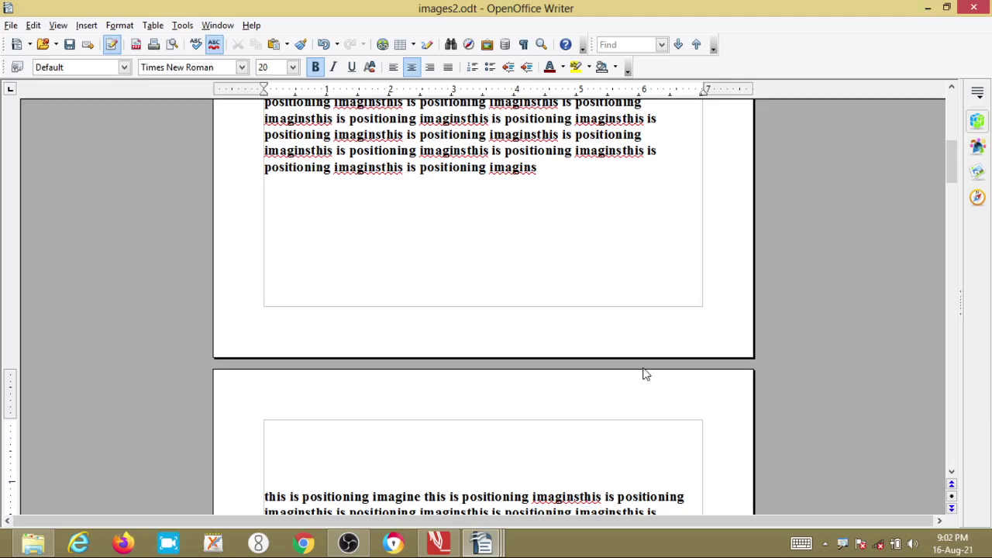
scroll(398, 184, "up", 2)
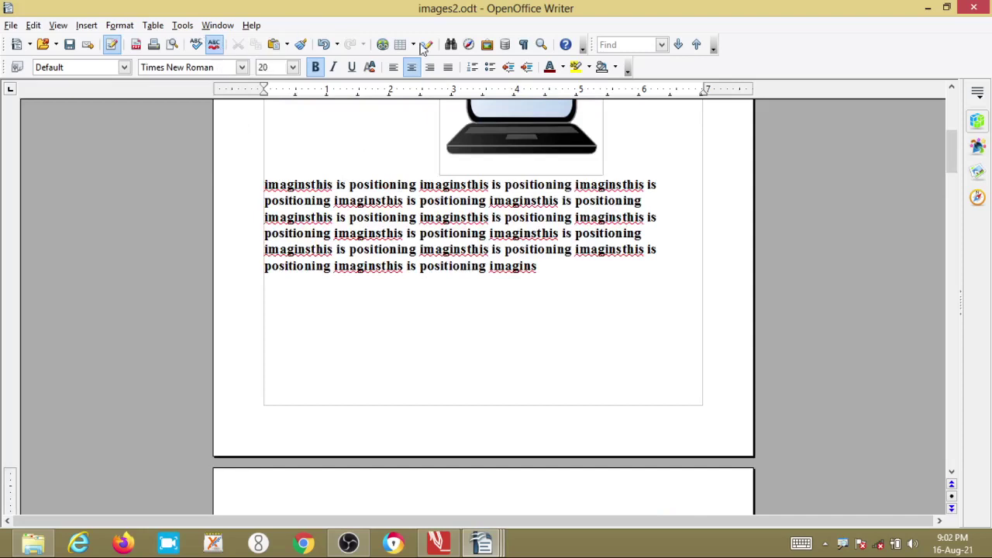
left_click(215, 45)
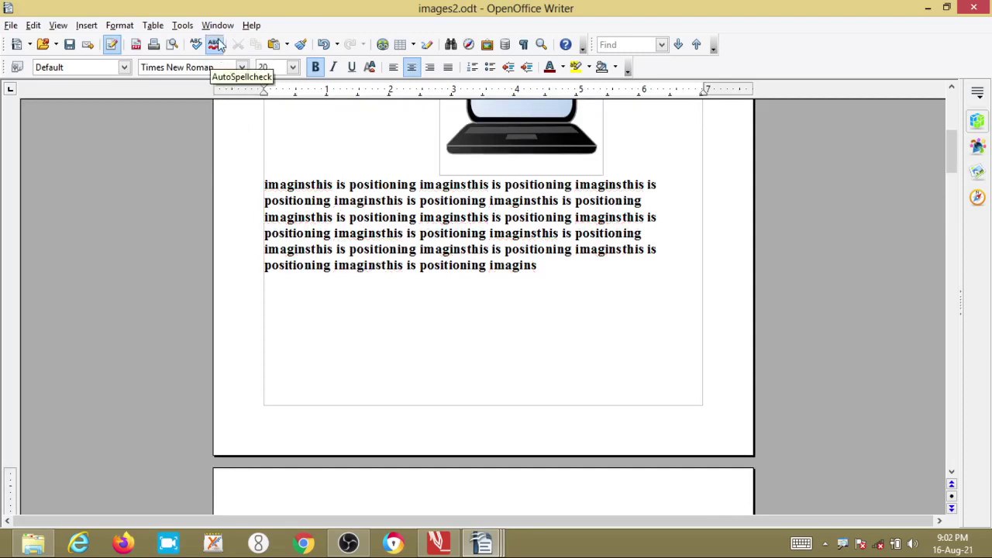
left_click(217, 45)
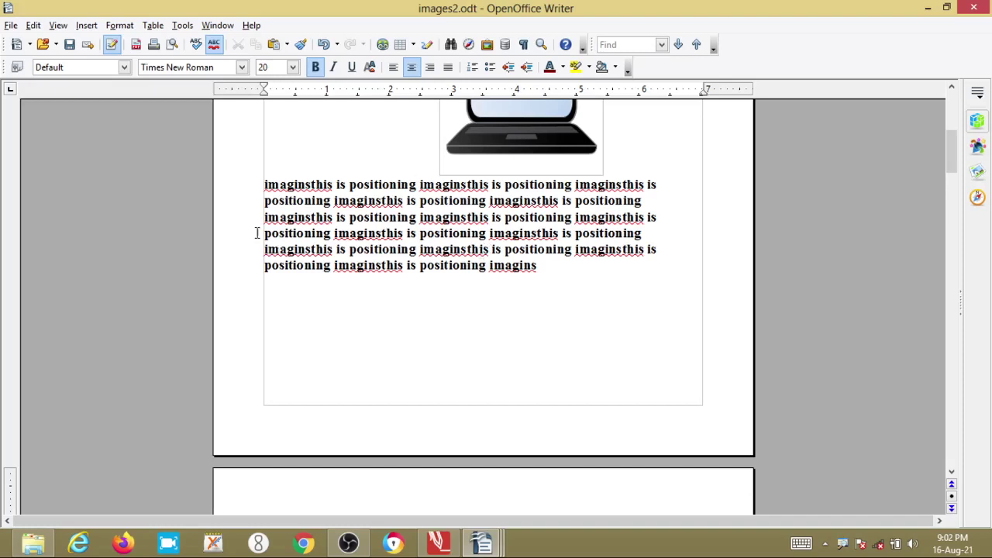
left_click(219, 52)
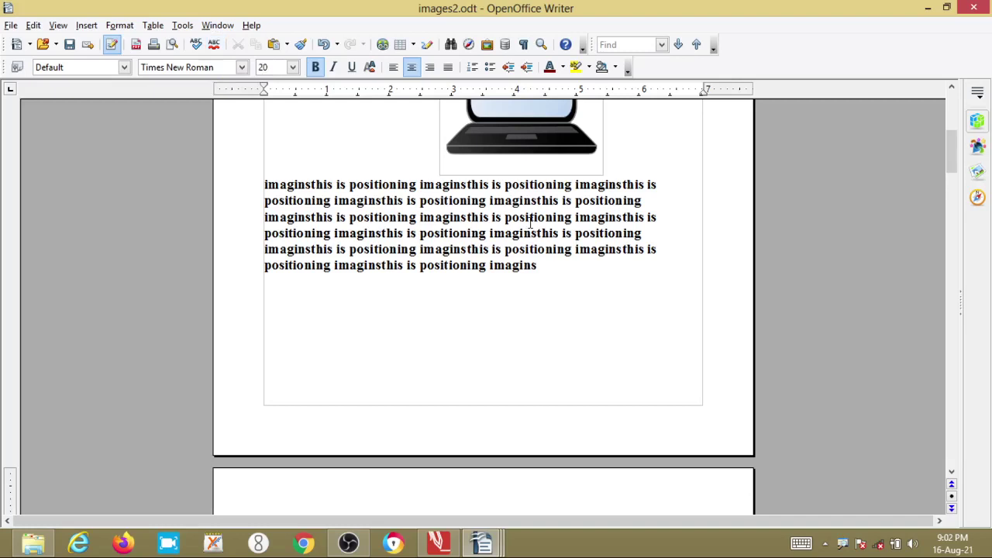
Step: Restart the Spelling and Grammar check, continue it from the beginning of the document, and close it without changing anything
left_click(197, 45)
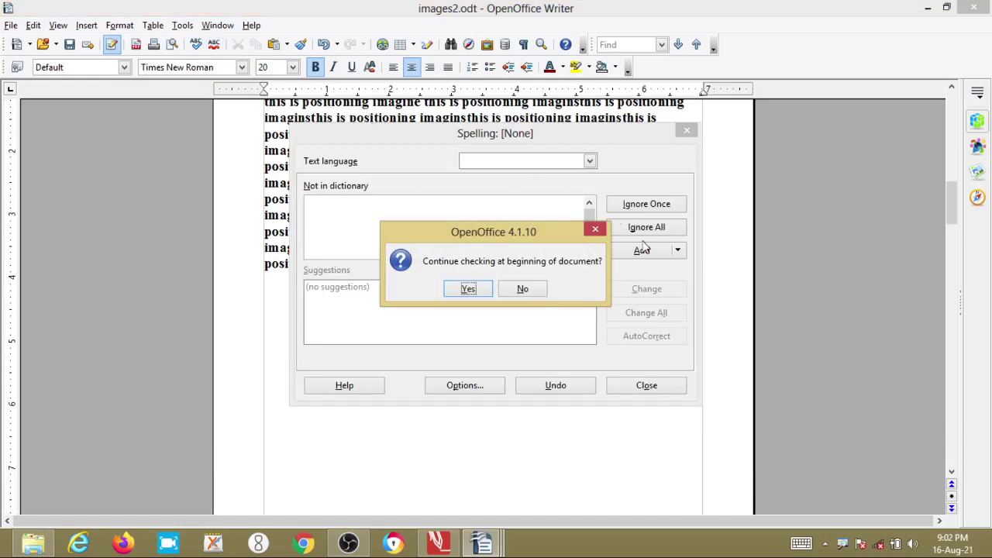
left_click(596, 229)
left_click(477, 289)
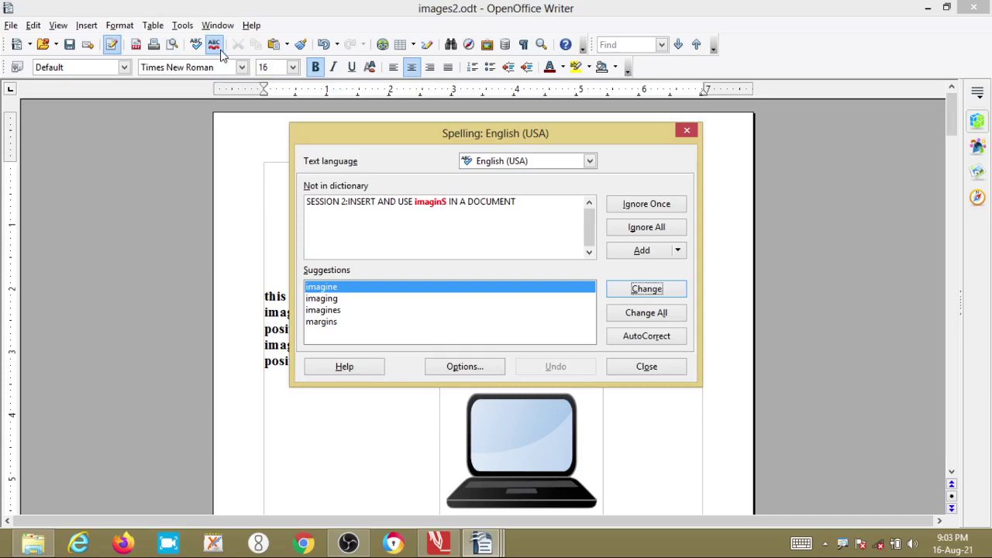
left_click(687, 131)
Step: Open the additional language settings for all text and set the locale setting to Kannada
left_click(183, 26)
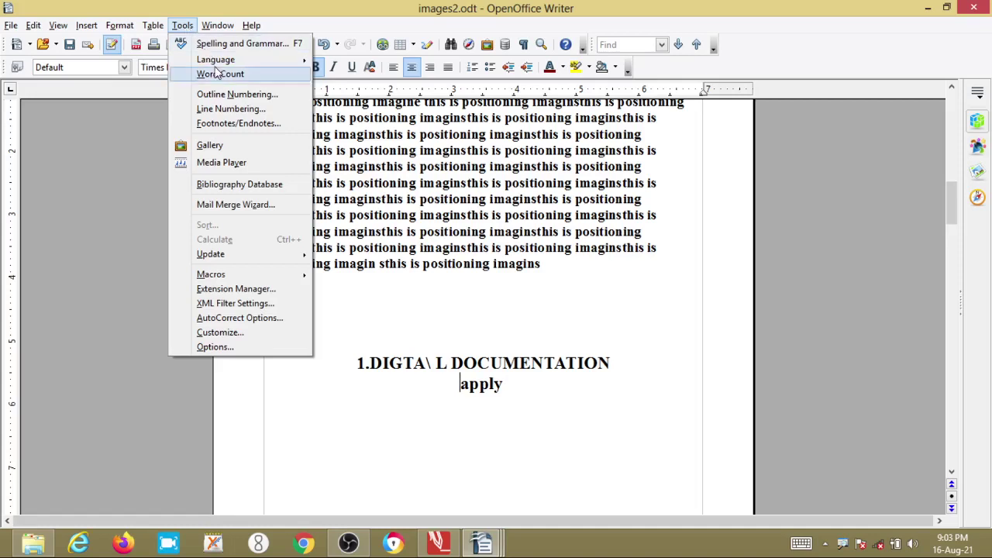
mouse_move(212, 64)
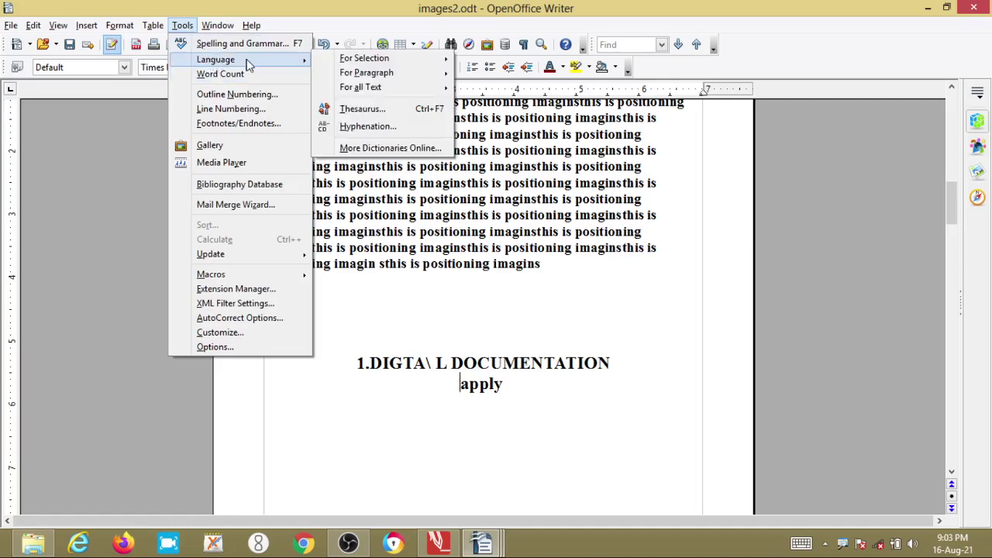
mouse_move(375, 62)
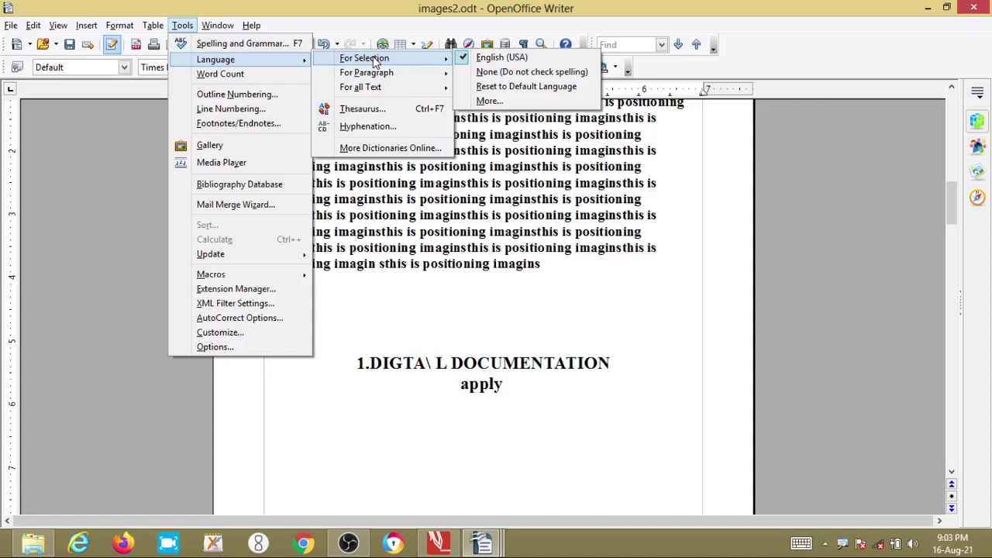
mouse_move(406, 67)
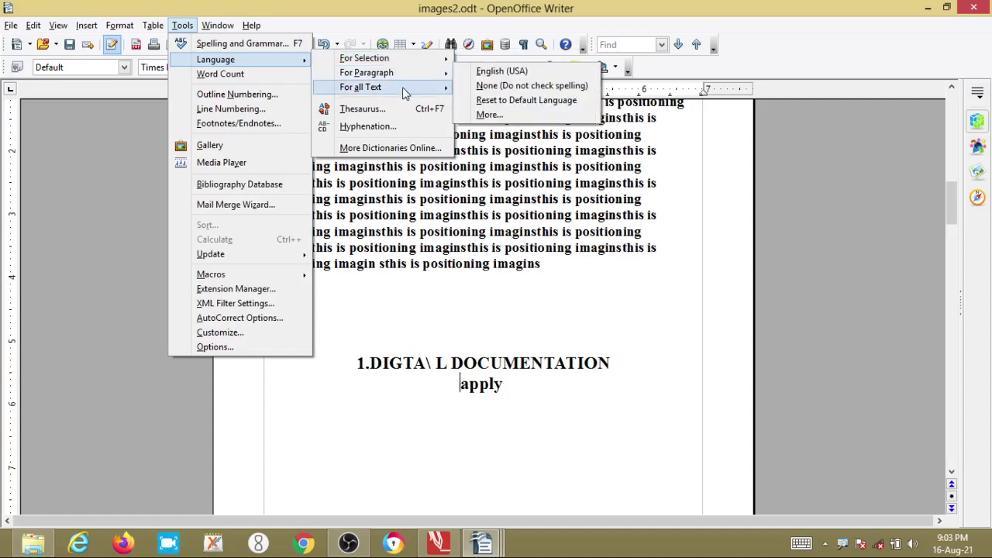
mouse_move(403, 87)
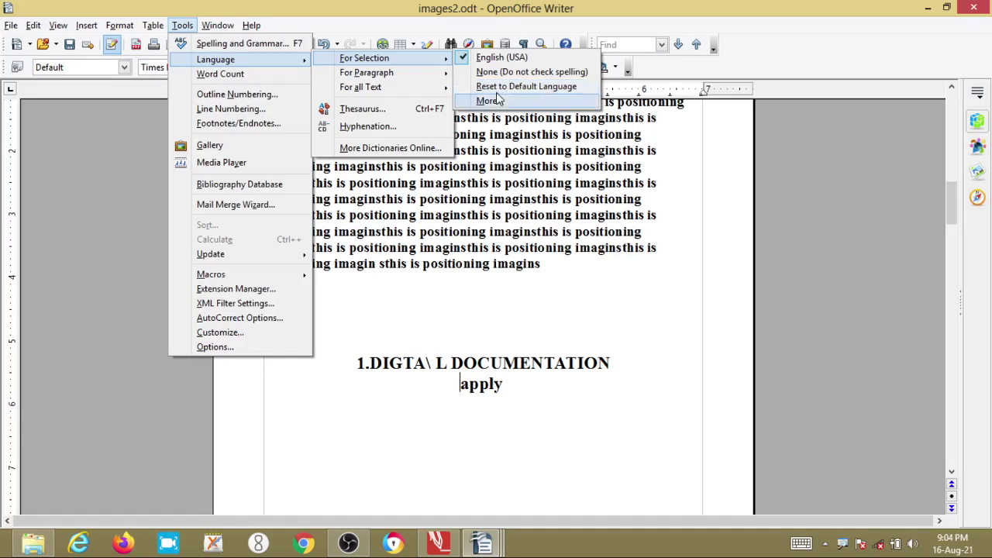
mouse_move(447, 91)
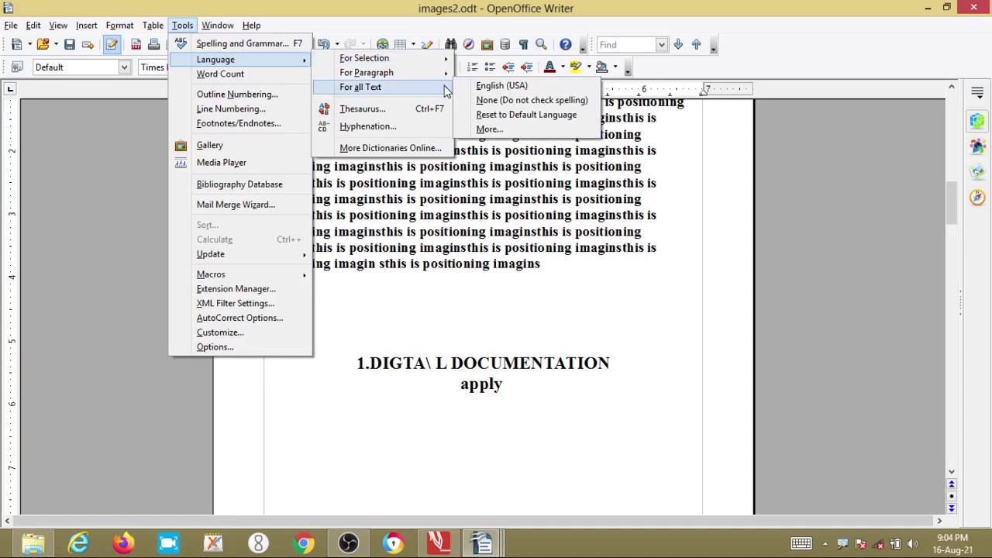
left_click(490, 130)
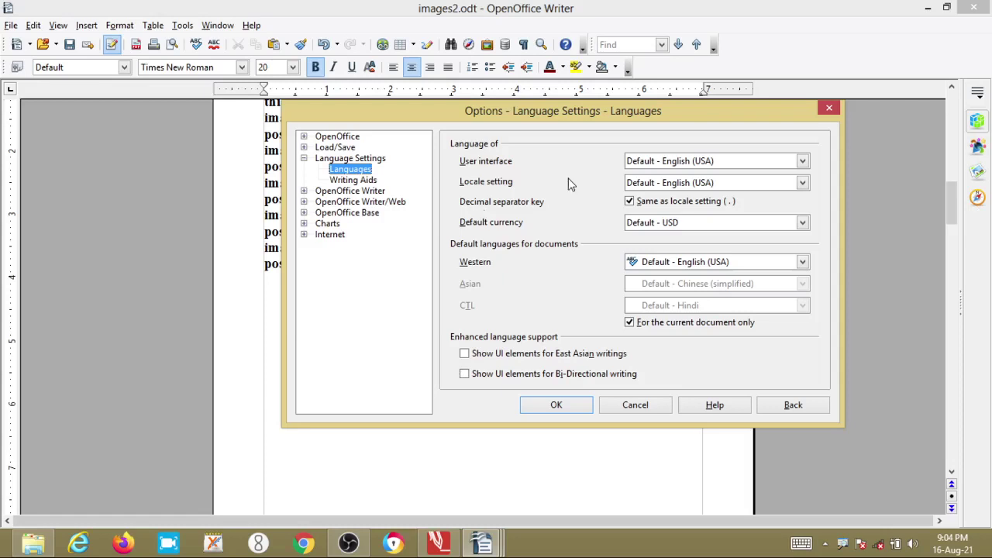
left_click(683, 186)
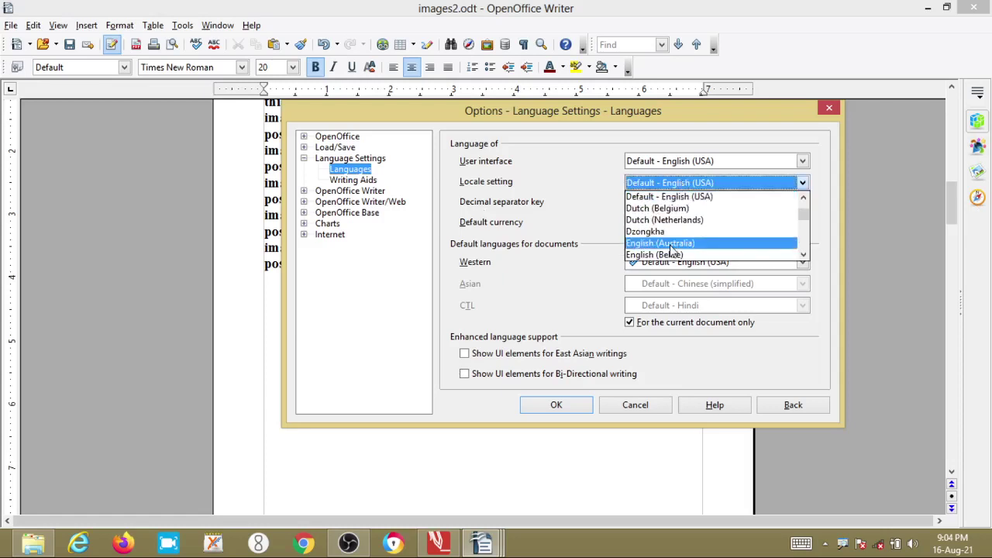
scroll(673, 250, "down", 12)
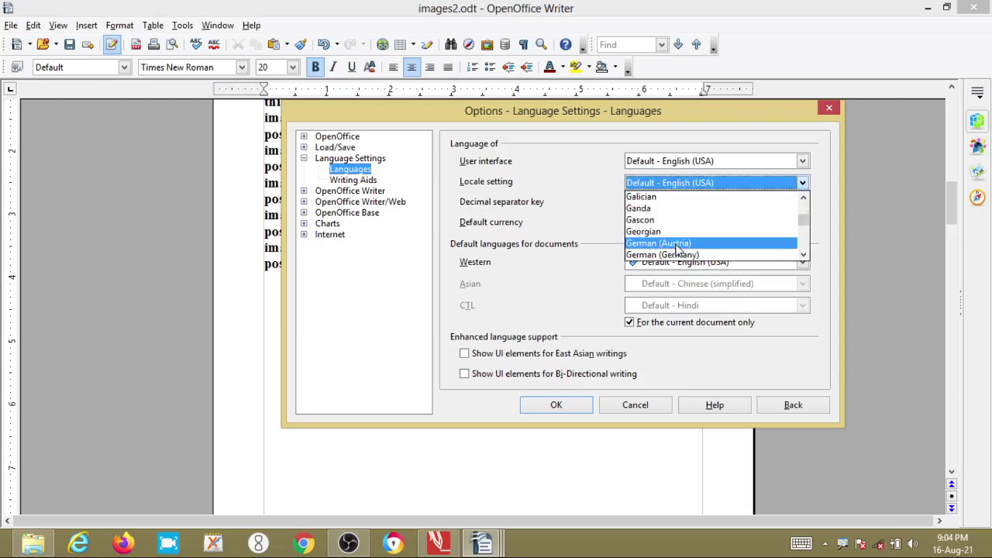
scroll(675, 244, "down", 20)
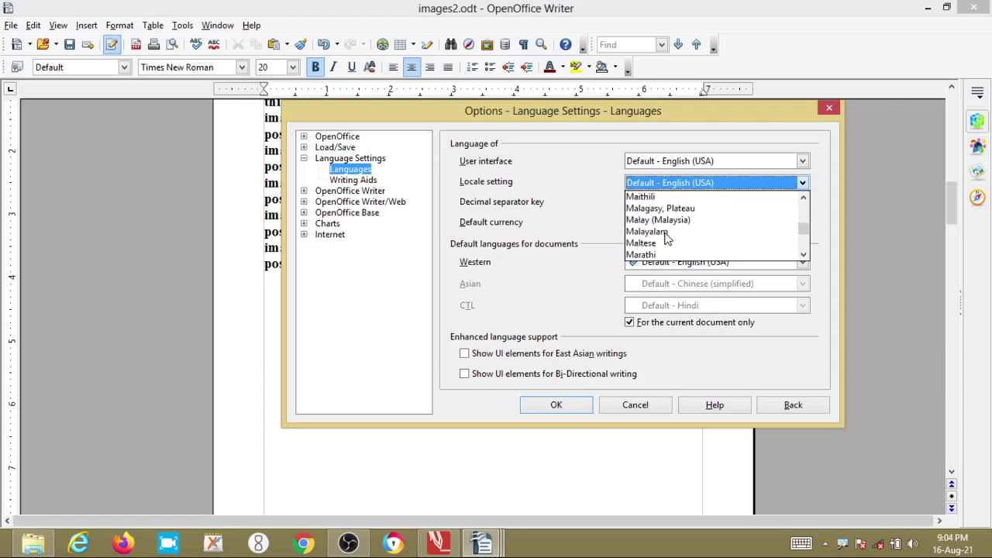
scroll(667, 238, "up", 8)
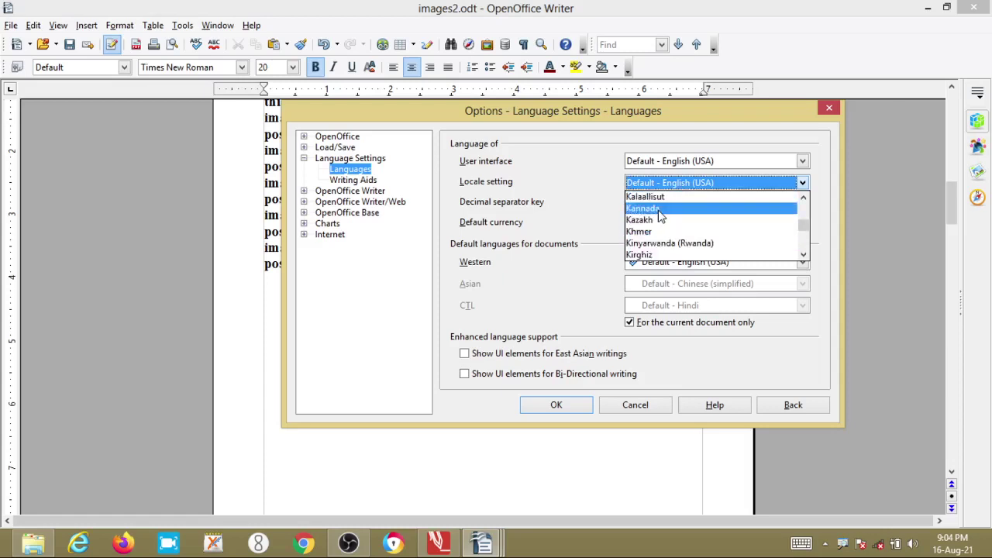
left_click(663, 208)
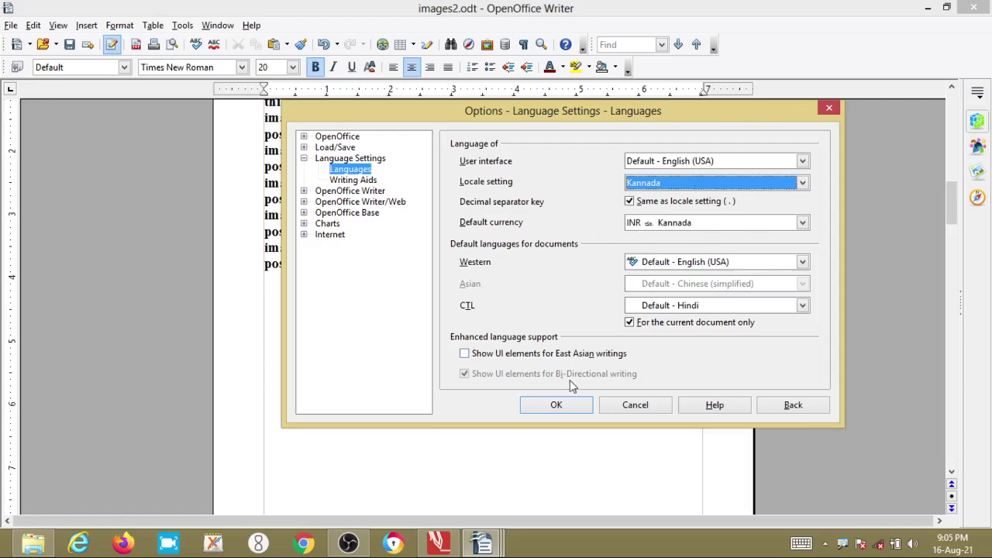
left_click(556, 405)
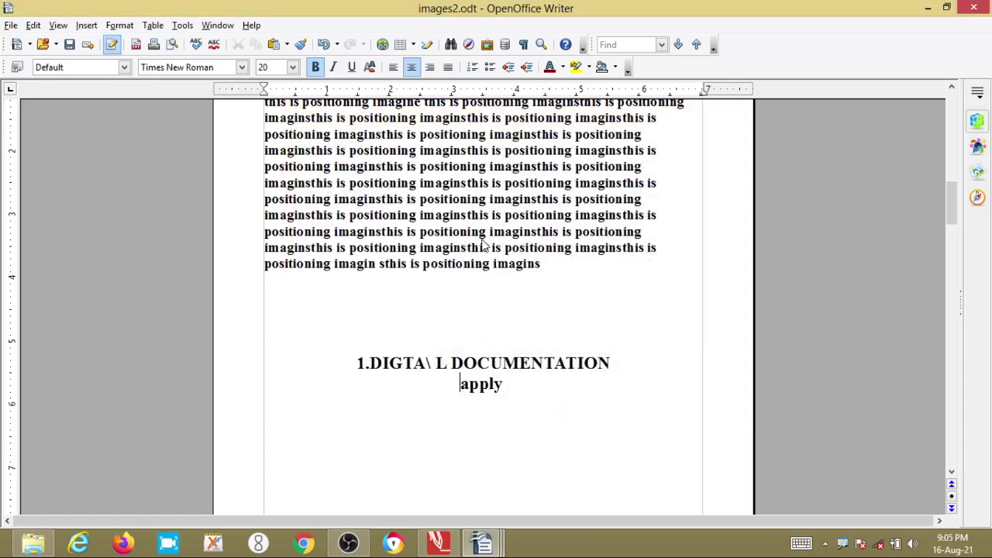
Step: Look up thesaurus alternatives for the "5" below the page 1 text, and close the thesaurus without replacing it
scroll(487, 233, "up", 5)
scroll(488, 223, "up", 8)
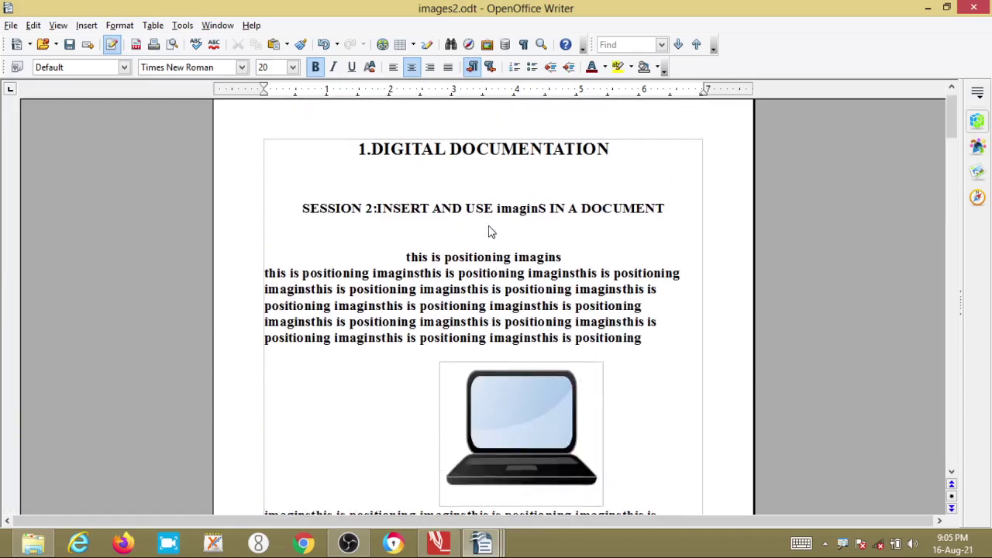
left_click_drag(372, 178, 654, 178)
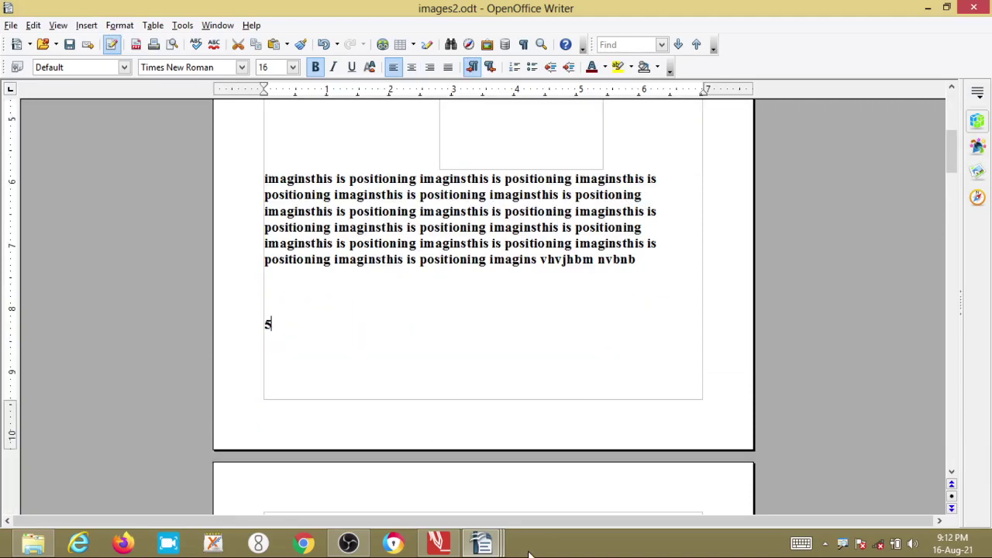
scroll(484, 310, "up", 5)
scroll(454, 490, "up", 3)
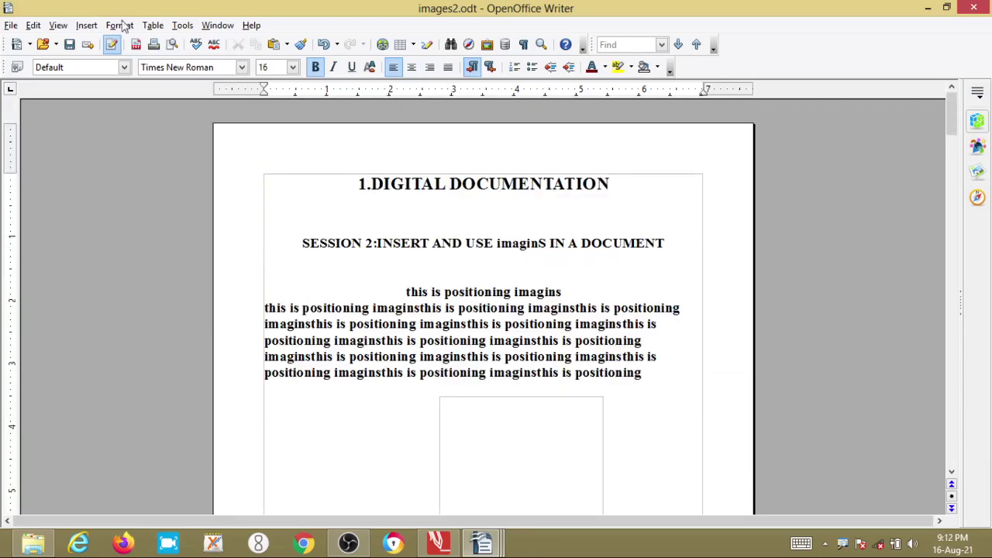
left_click(179, 26)
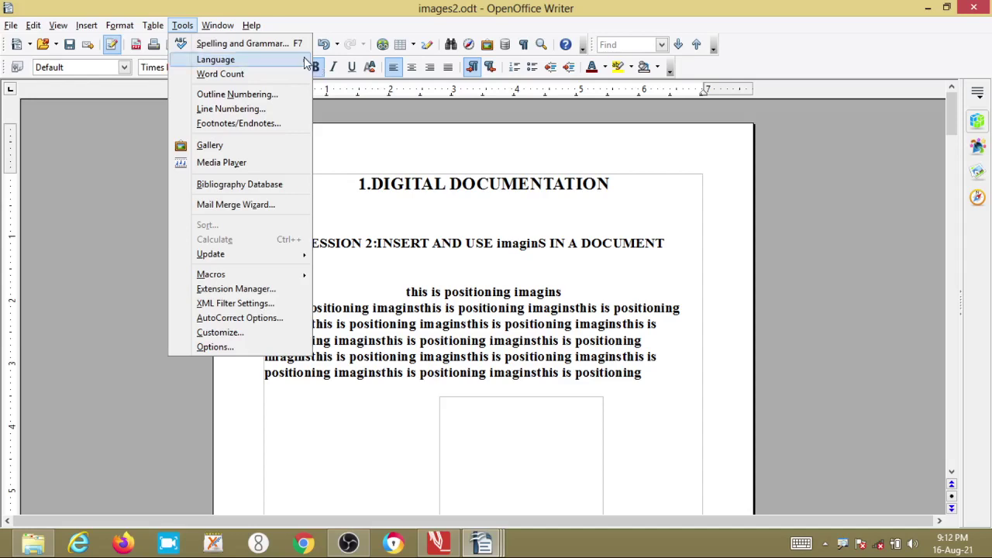
mouse_move(305, 62)
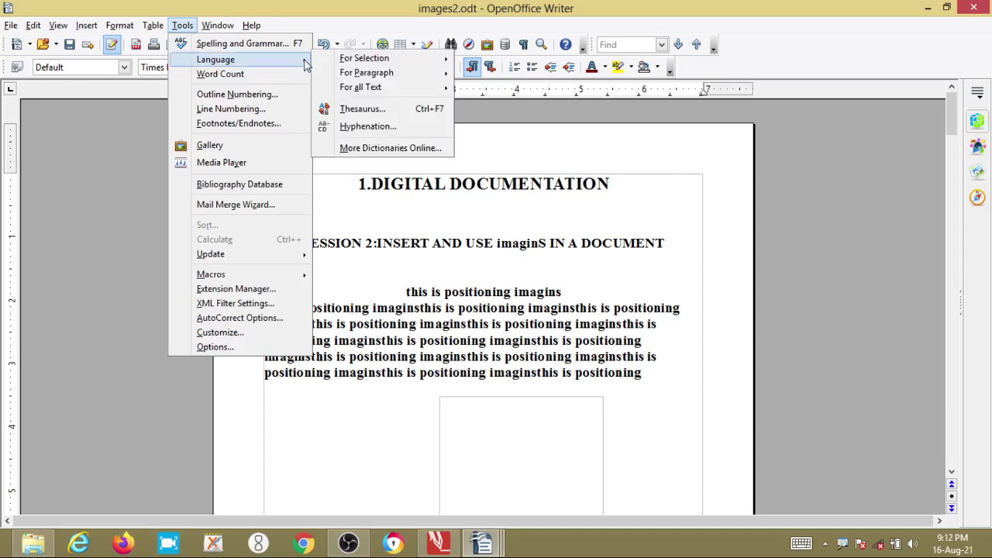
left_click(374, 112)
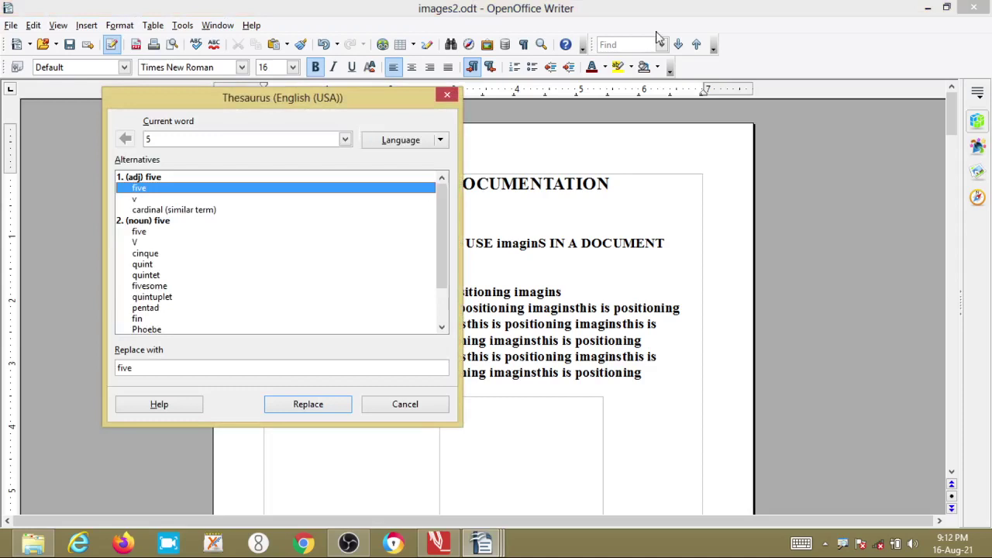
left_click(449, 94)
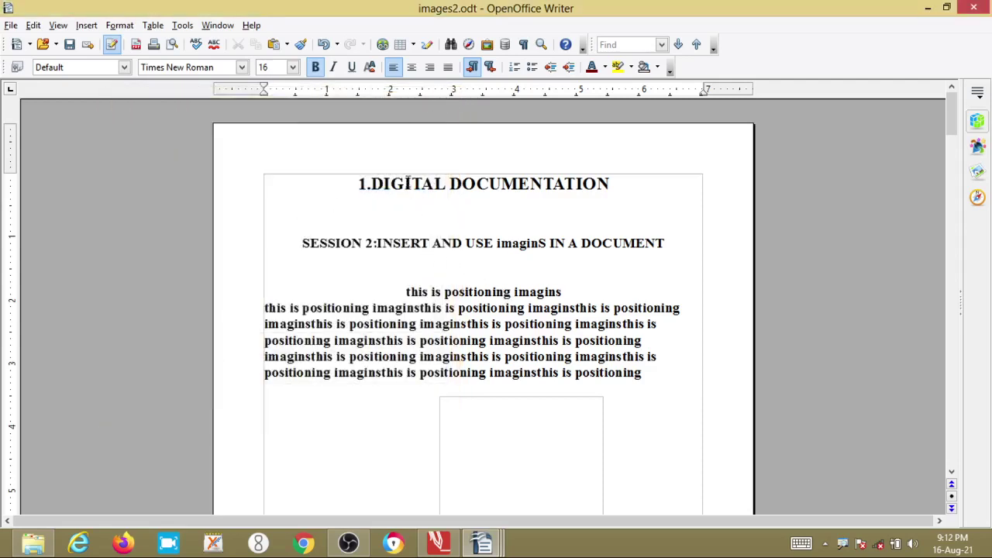
left_click(405, 184)
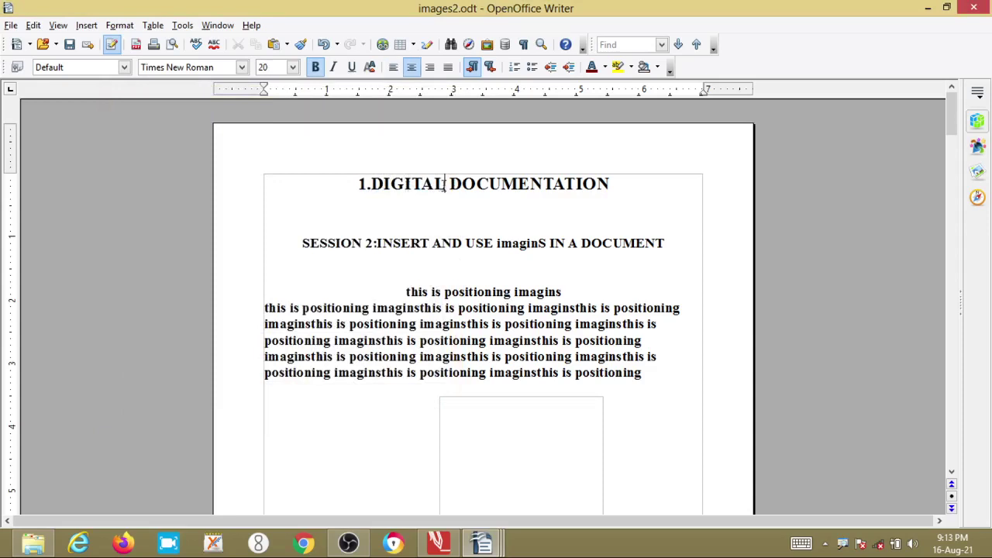
left_click_drag(445, 186, 372, 210)
left_click(354, 311)
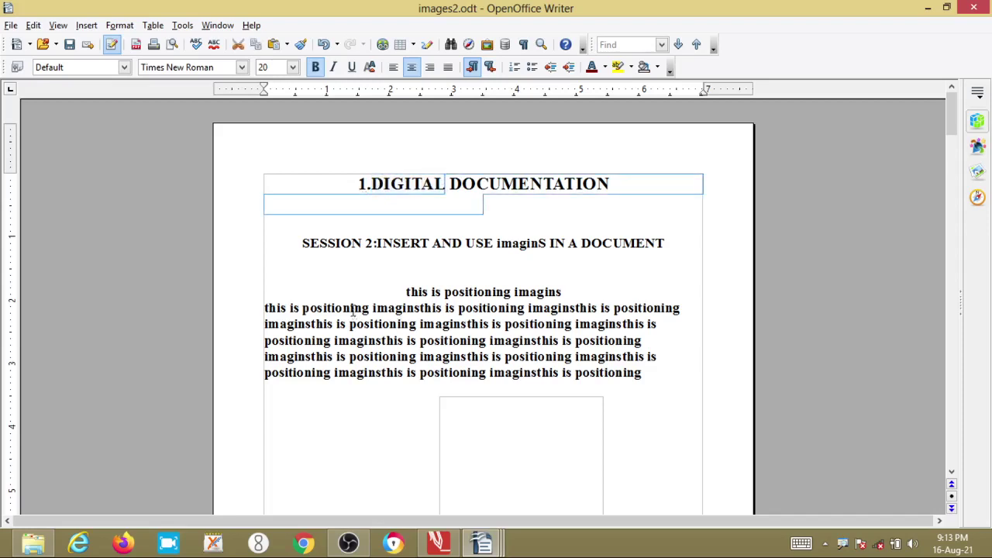
Step: Replace the first "positioning" in the second line of the page 1 body paragraph with the thesaurus alternative "placement"
left_click(418, 324)
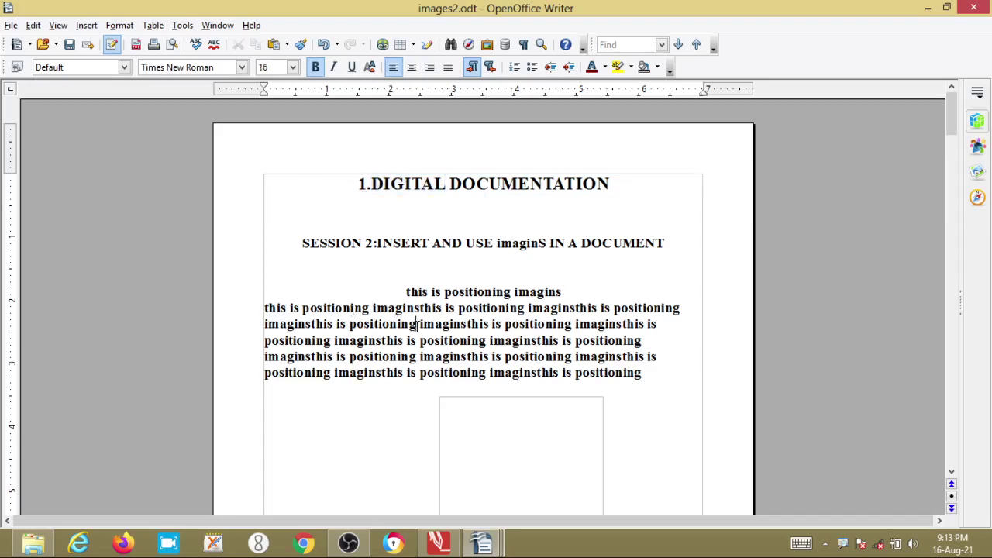
left_click_drag(417, 324, 349, 325)
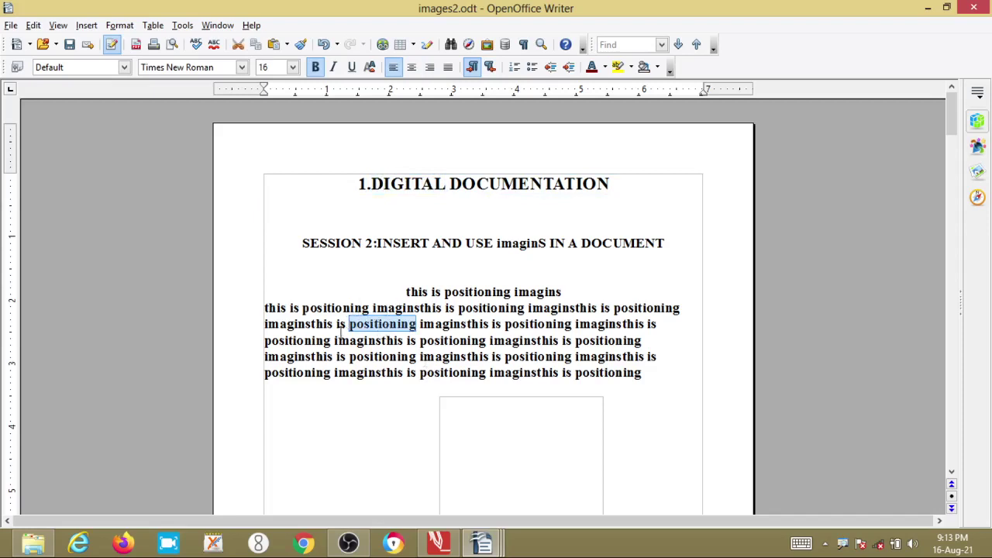
left_click(184, 25)
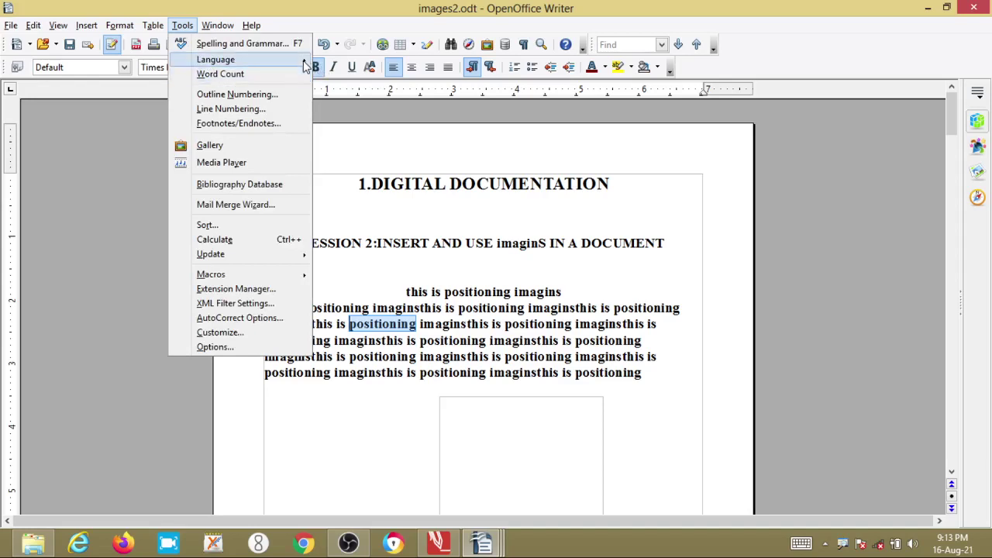
mouse_move(305, 65)
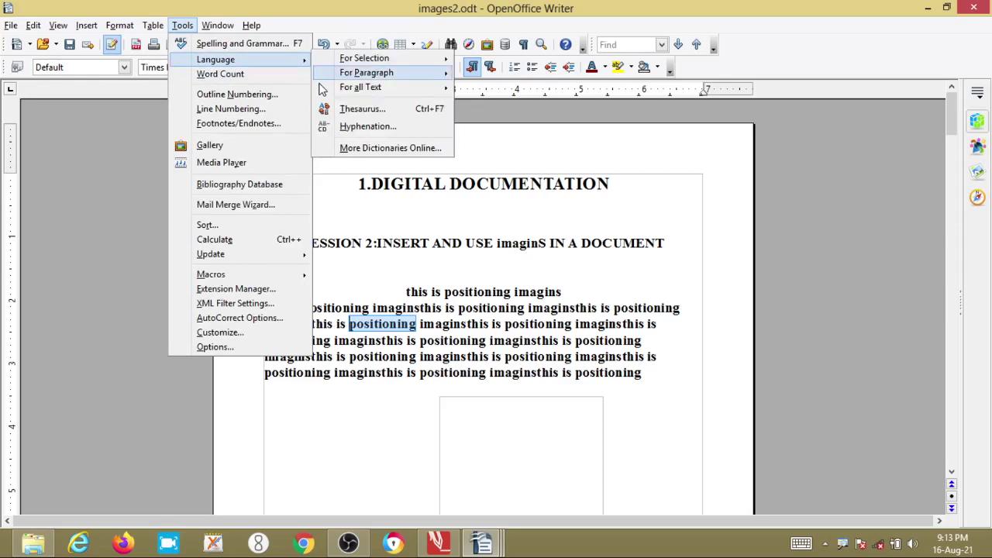
left_click(362, 109)
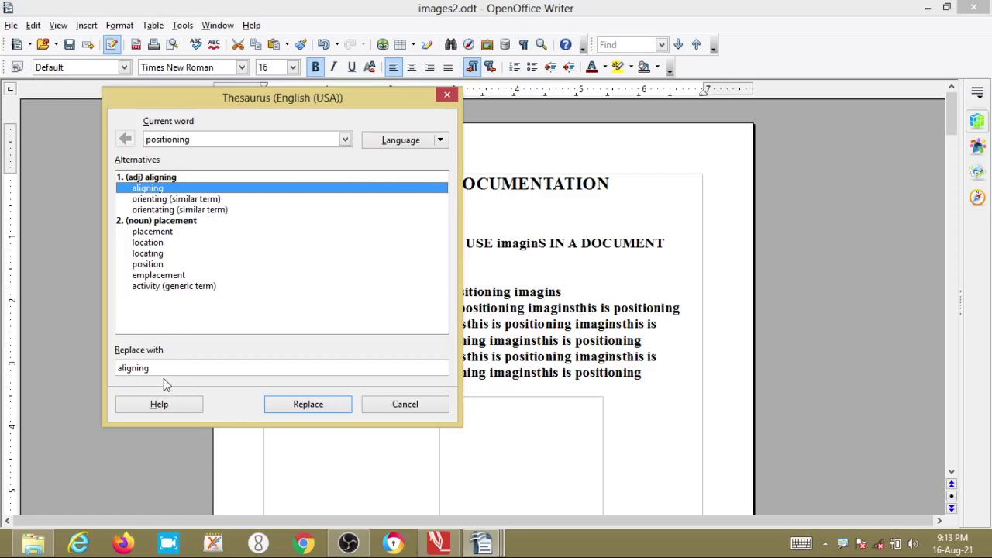
left_click(155, 244)
left_click(152, 265)
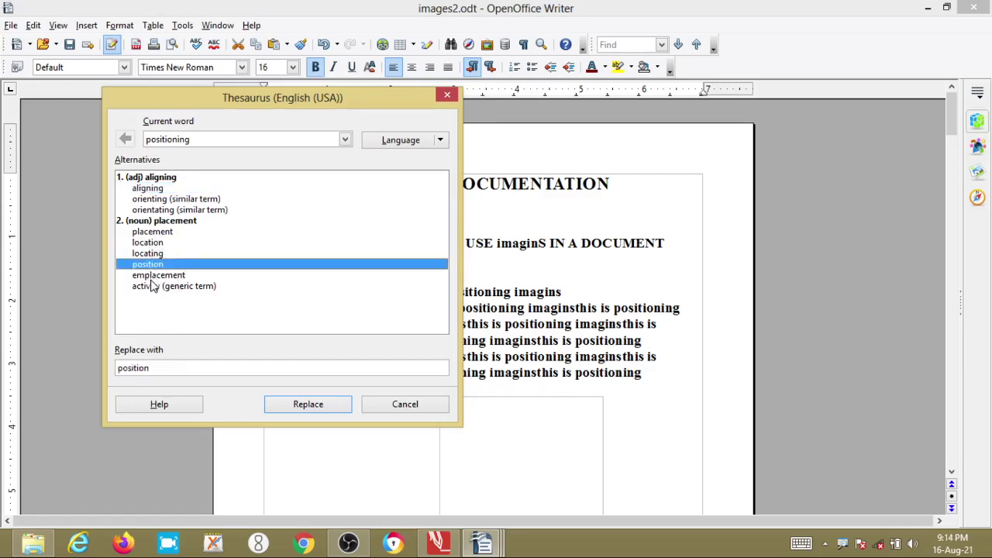
left_click(153, 277)
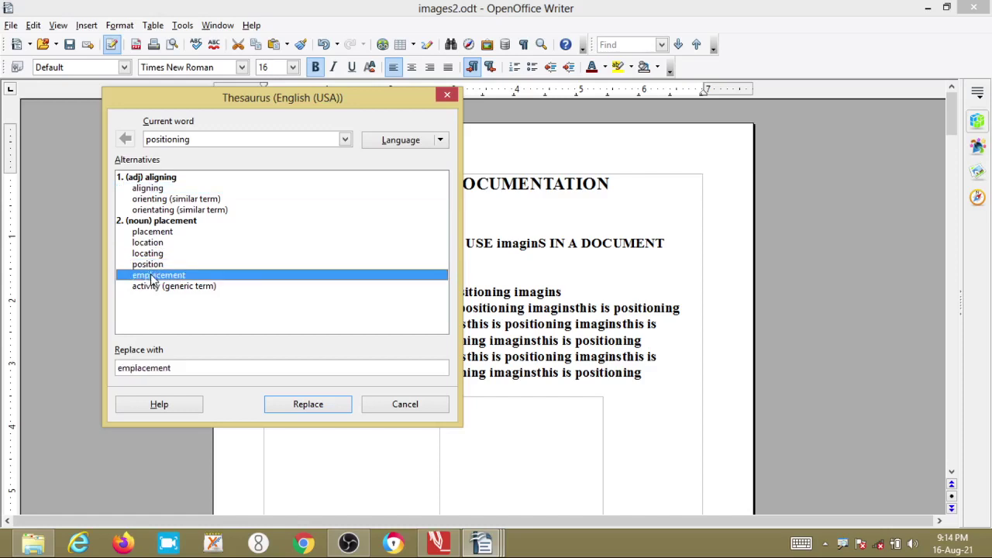
left_click(149, 235)
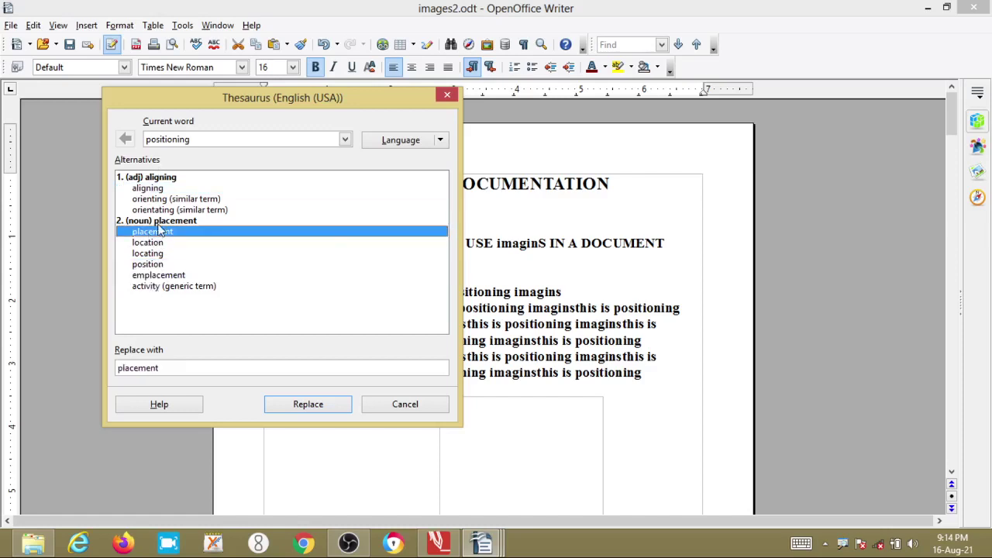
left_click(307, 407)
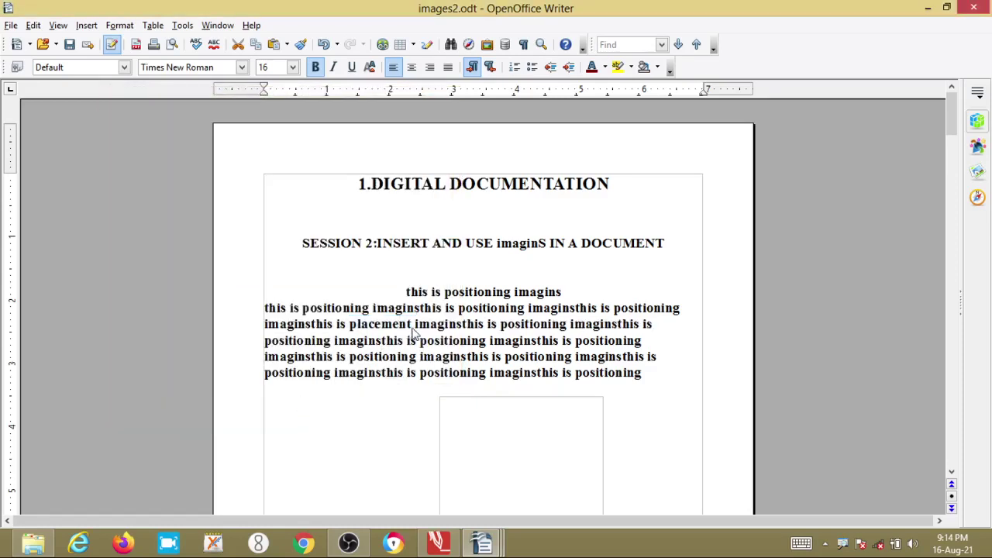
Step: Highlight the word "placement" in the page 1 paragraph, and switch to the 9th Std DD PDF in PDF Annotator
left_click(409, 325)
left_click_drag(411, 324, 346, 324)
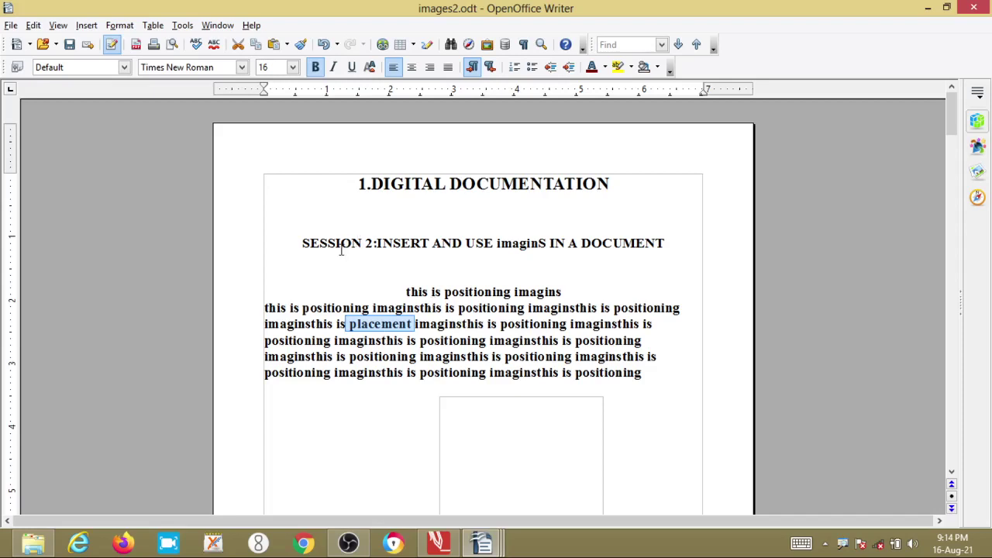
mouse_move(438, 547)
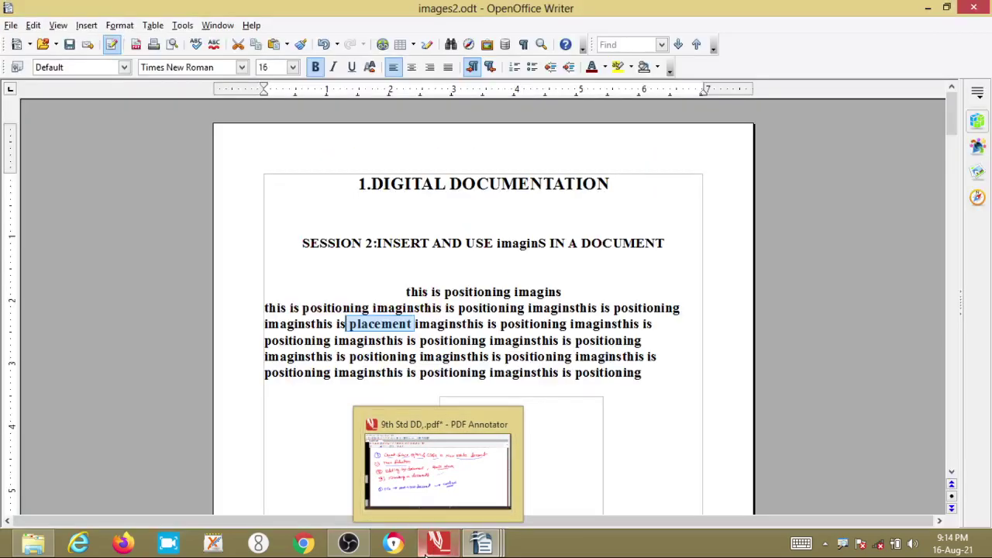
left_click(439, 547)
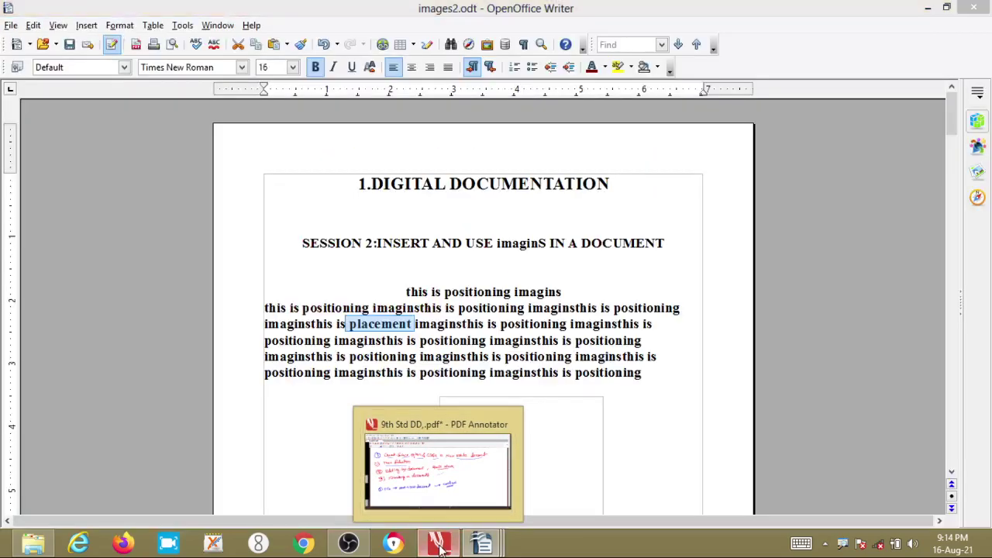